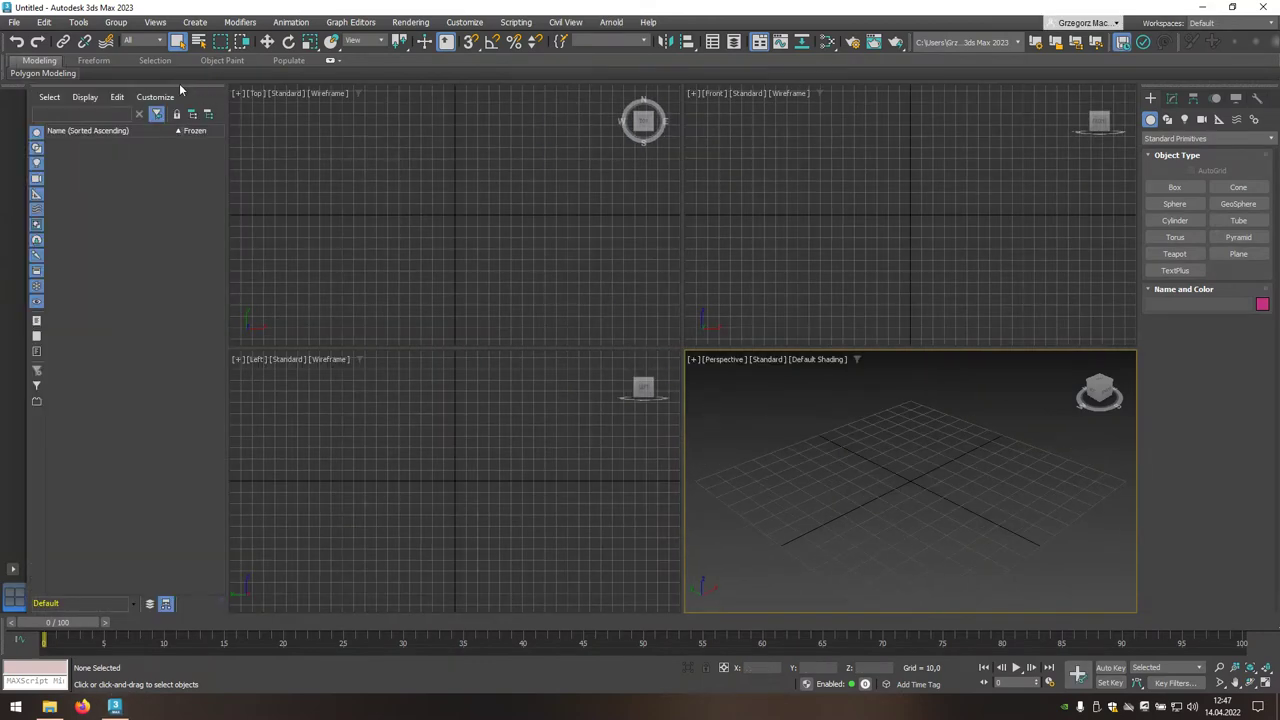
Float the docked Scene Explorer and close it so the four viewports fill the workspace
{"action": "left_click_drag", "start_coordinate": [180, 89], "coordinate": [401, 152]}
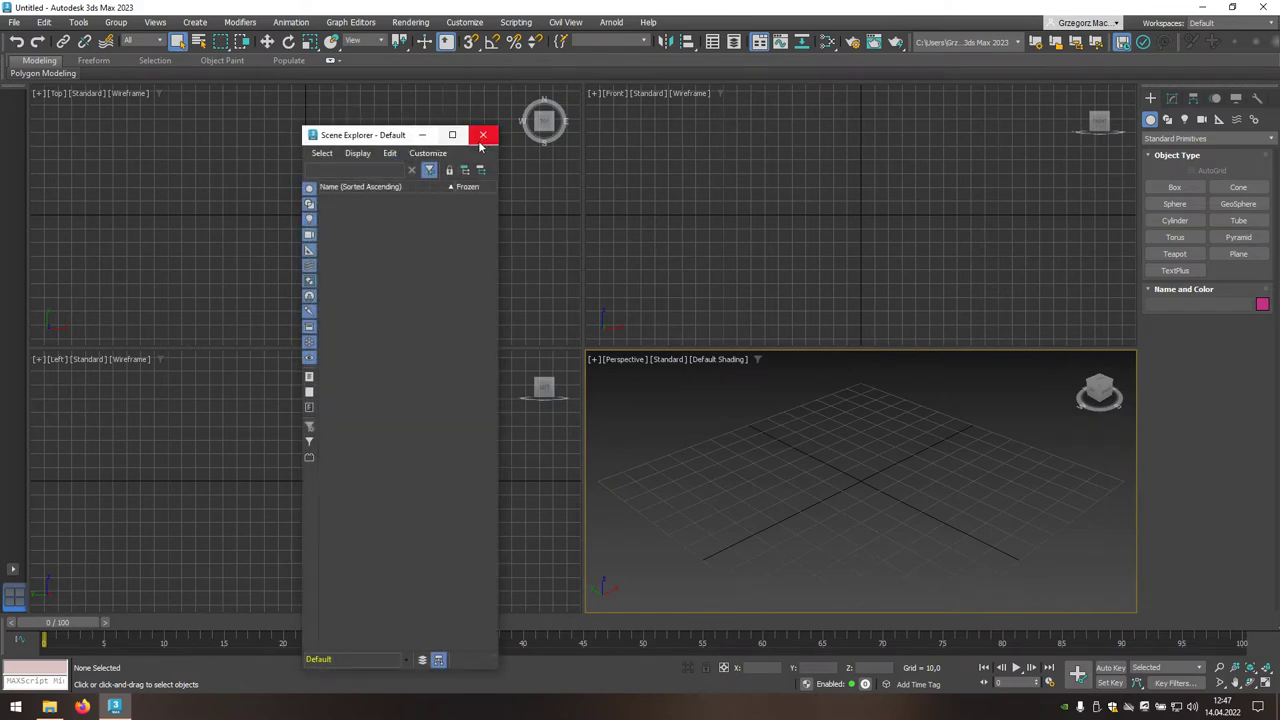
{"action": "left_click", "coordinate": [482, 138]}
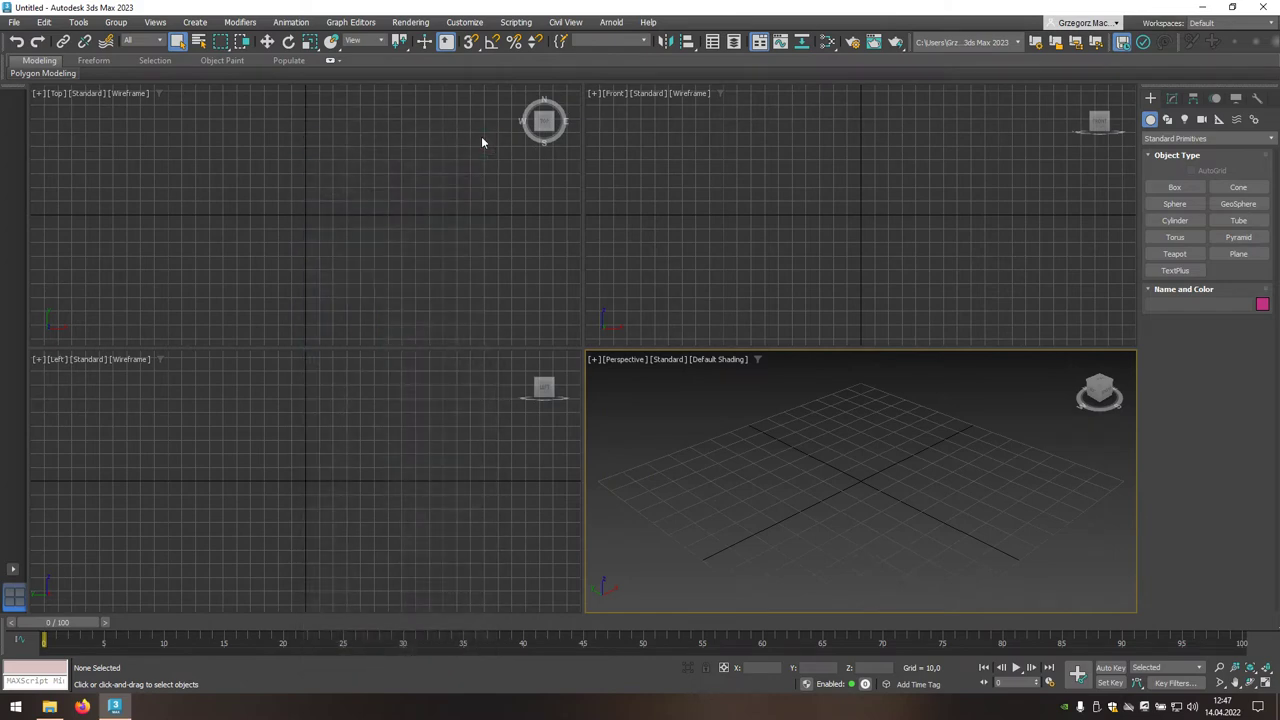
In Units Setup, set the display units to Metric Centimeters
{"action": "left_click", "coordinate": [485, 24]}
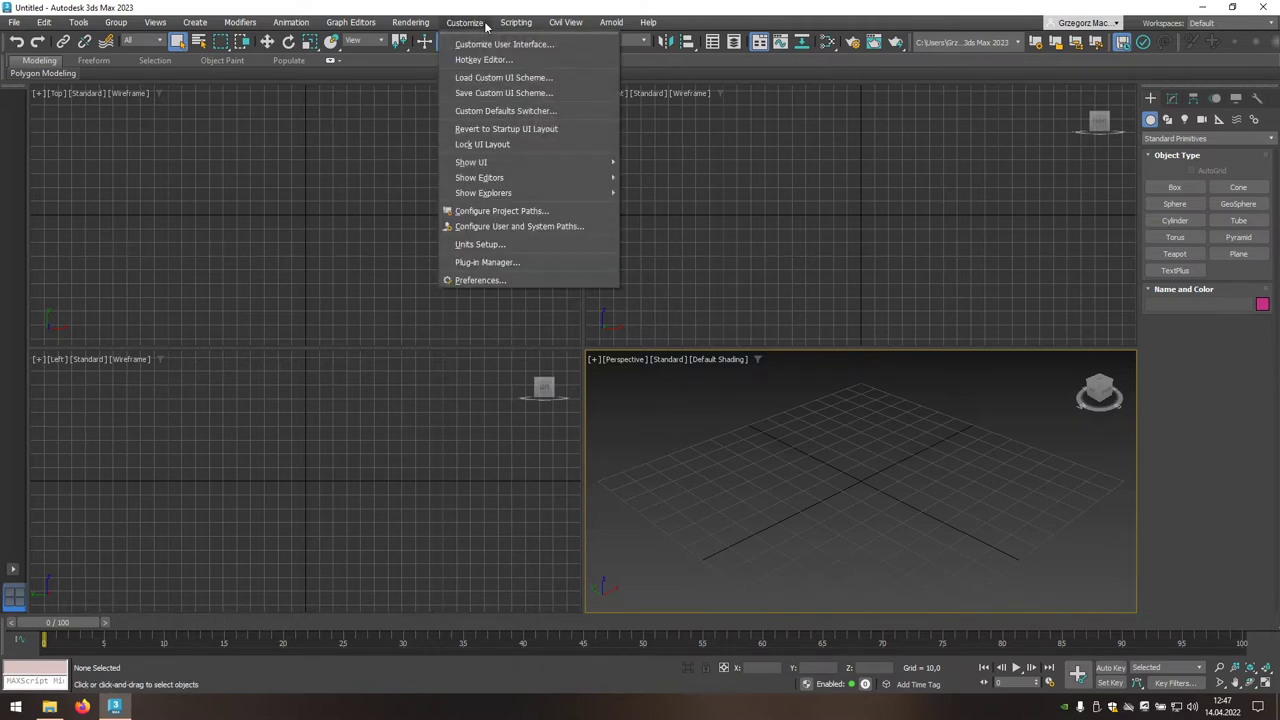
{"action": "left_click", "coordinate": [520, 250]}
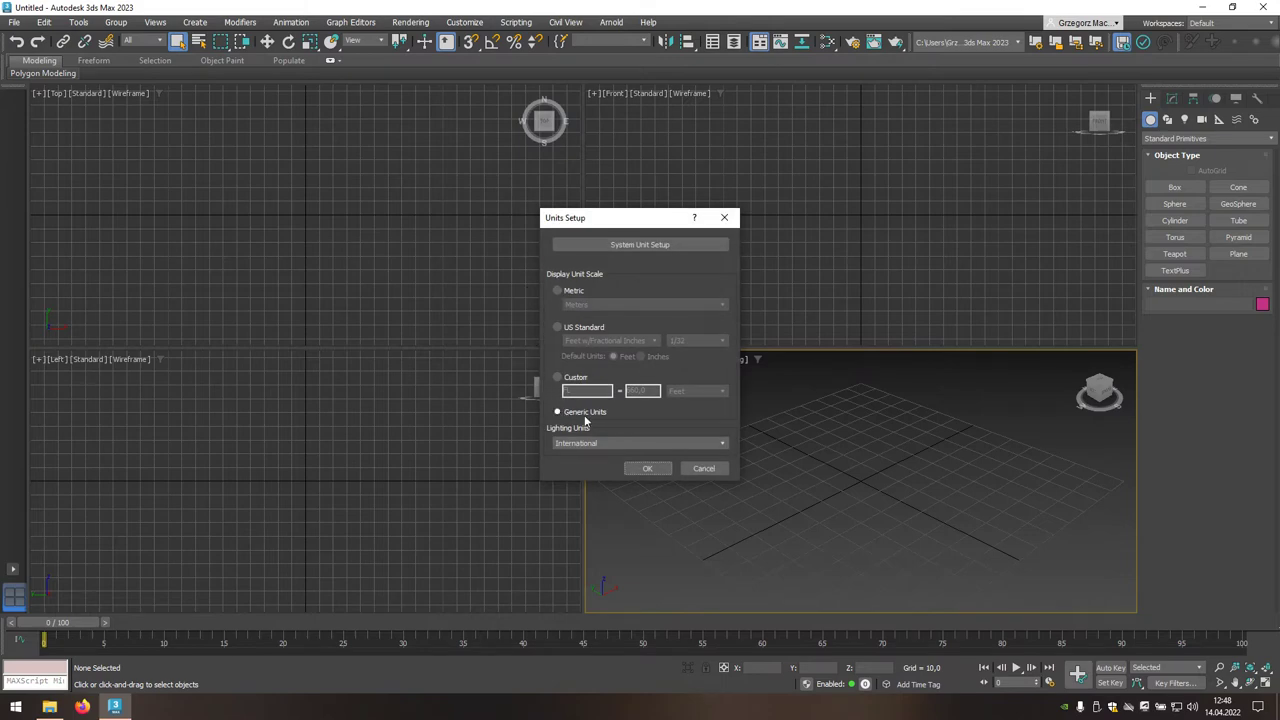
{"action": "left_click", "coordinate": [574, 297]}
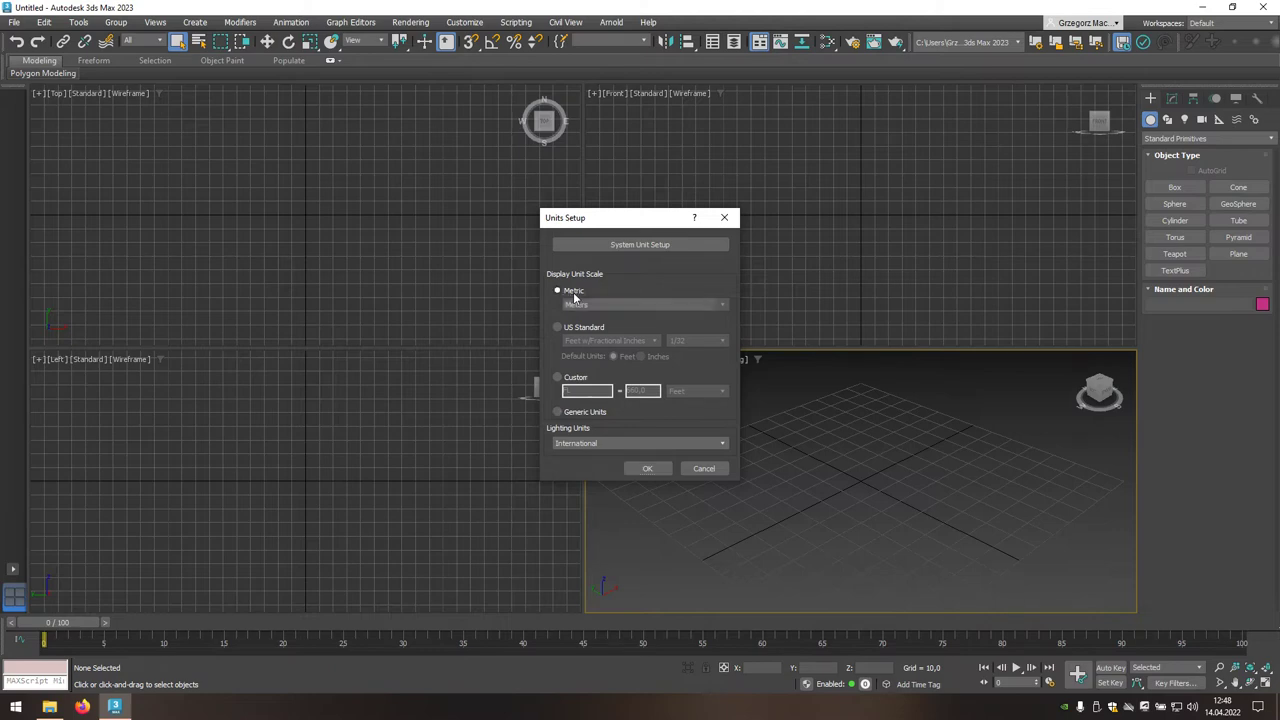
{"action": "left_click", "coordinate": [721, 304]}
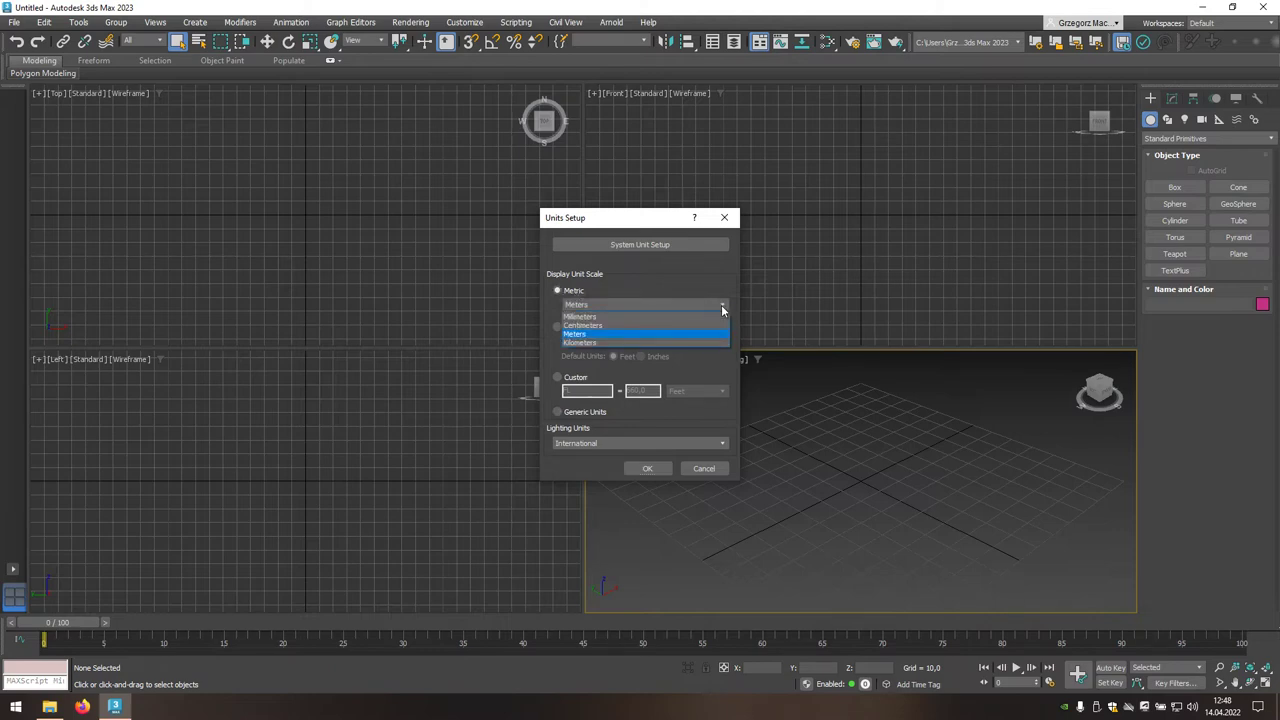
{"action": "left_click", "coordinate": [620, 327]}
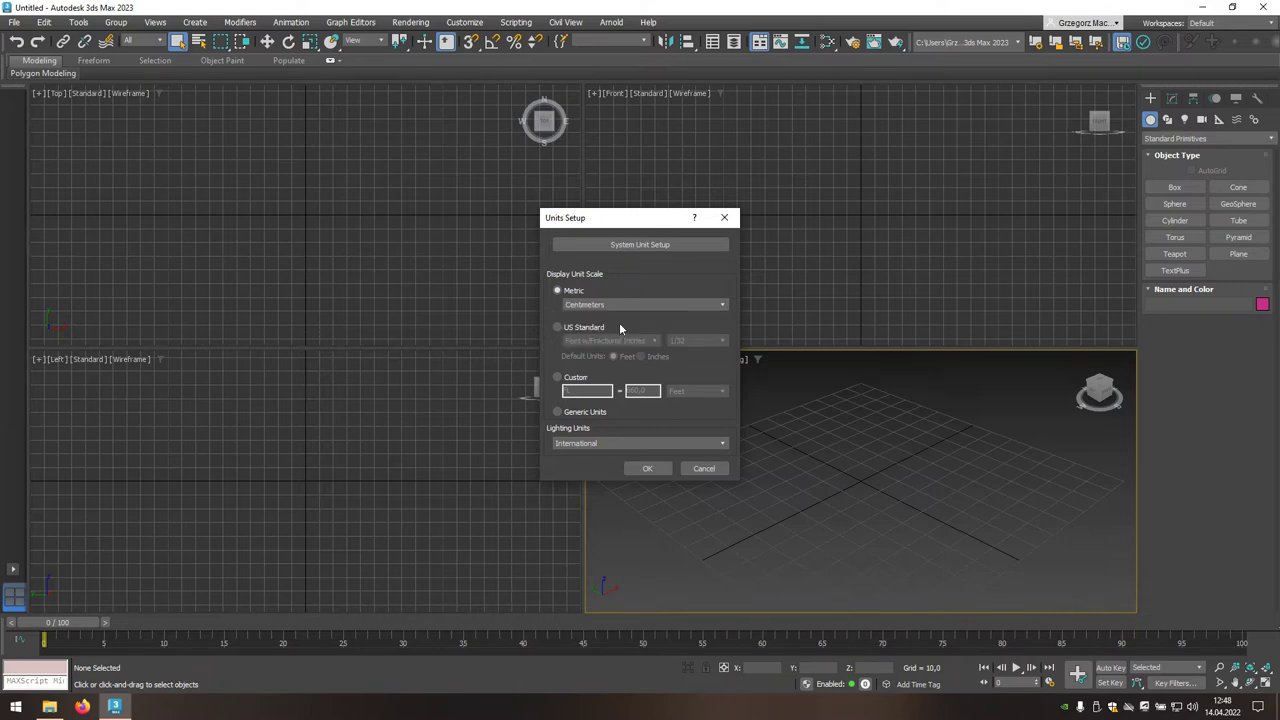
{"action": "left_click", "coordinate": [646, 469]}
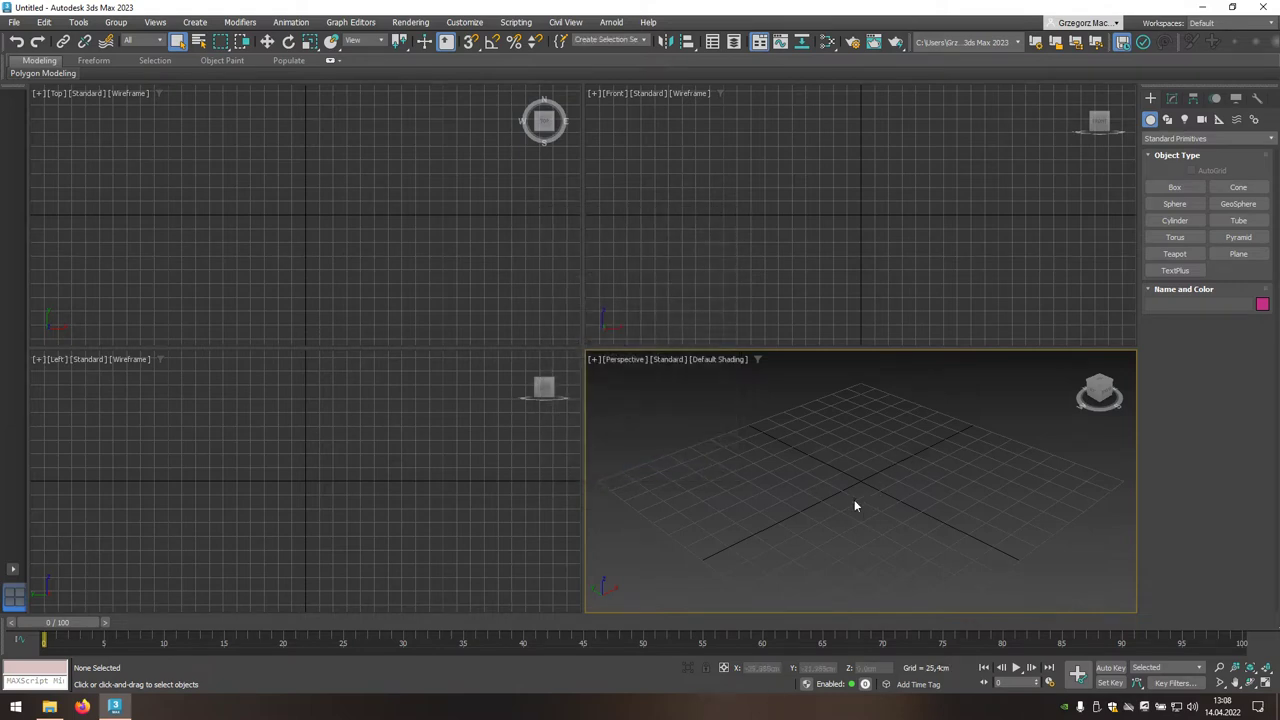
Maximize the Perspective viewport and draw a box near the grid centre
{"action": "key", "text": "alt+w"}
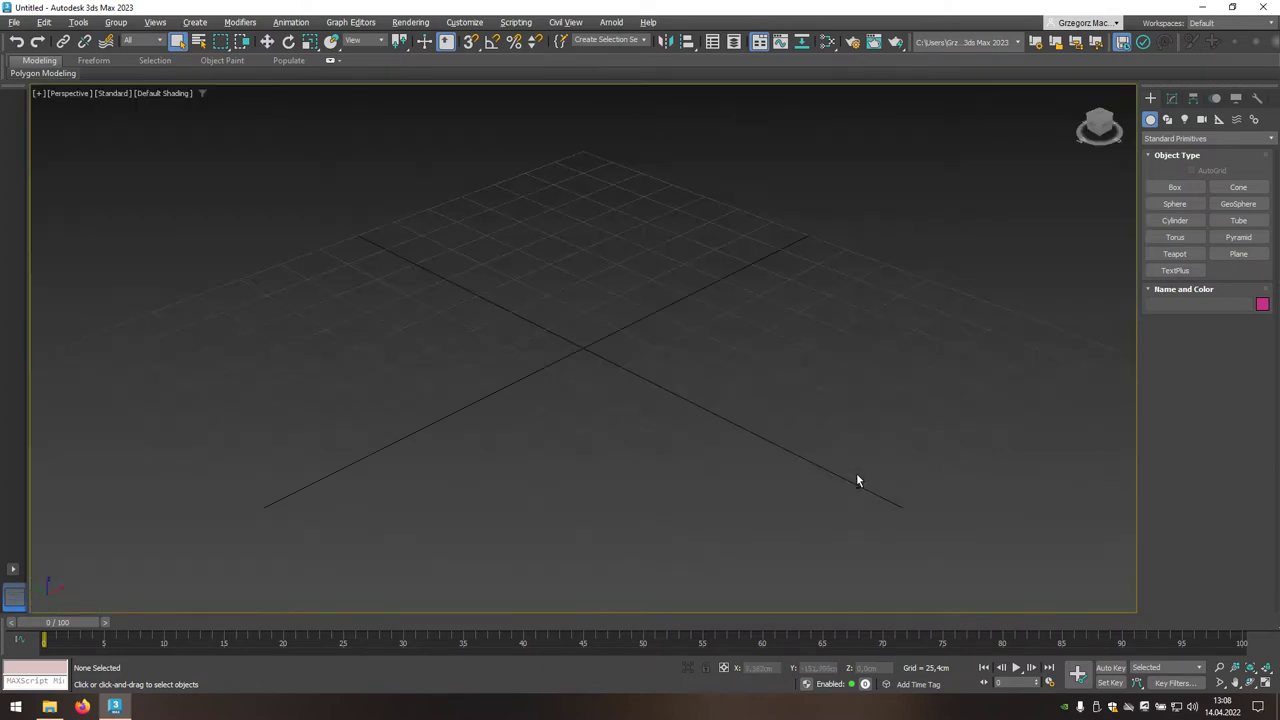
{"action": "left_click", "coordinate": [1175, 188]}
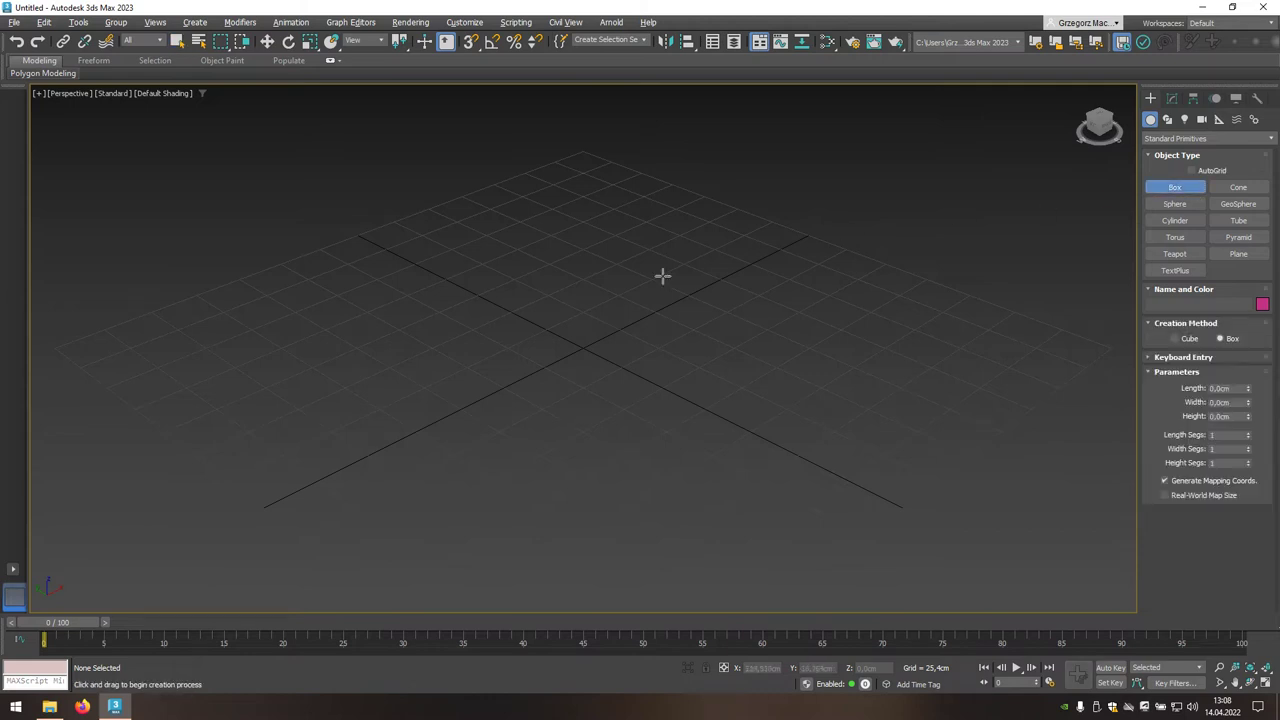
{"action": "left_click_drag", "start_coordinate": [471, 335], "coordinate": [791, 348]}
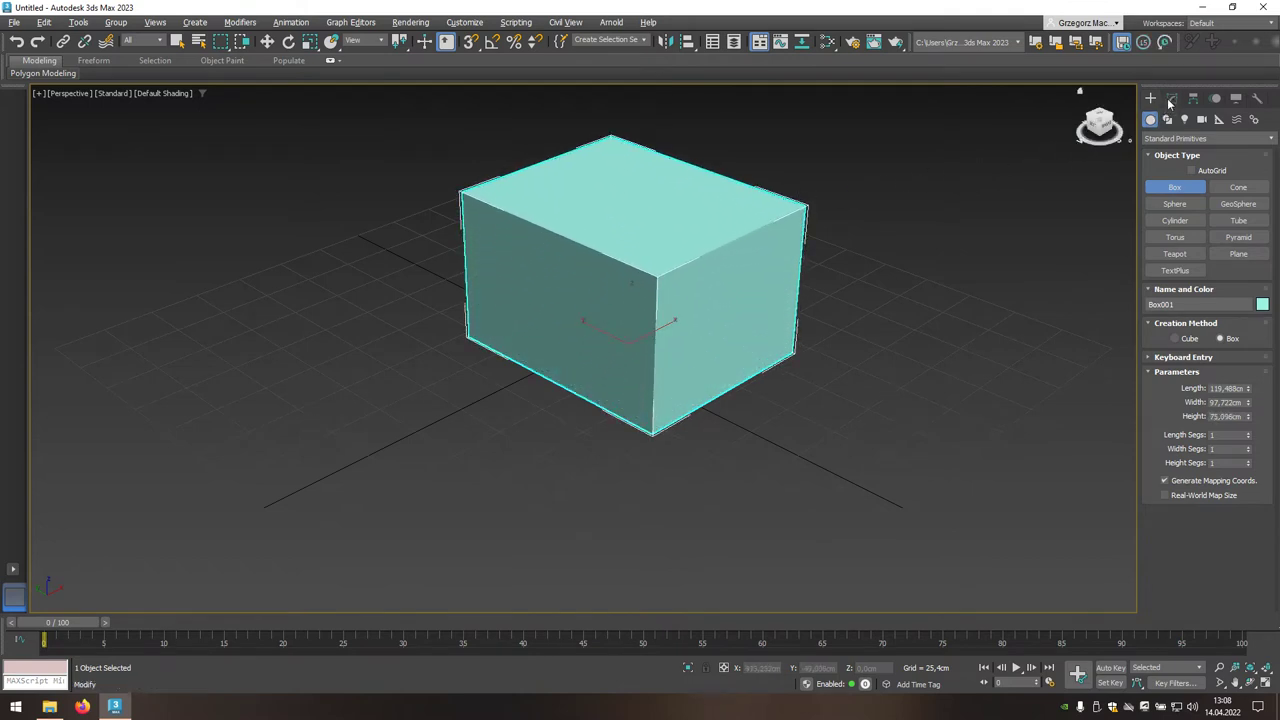
Set Box001's length, width and height to 100 cm
{"action": "left_click", "coordinate": [1171, 100]}
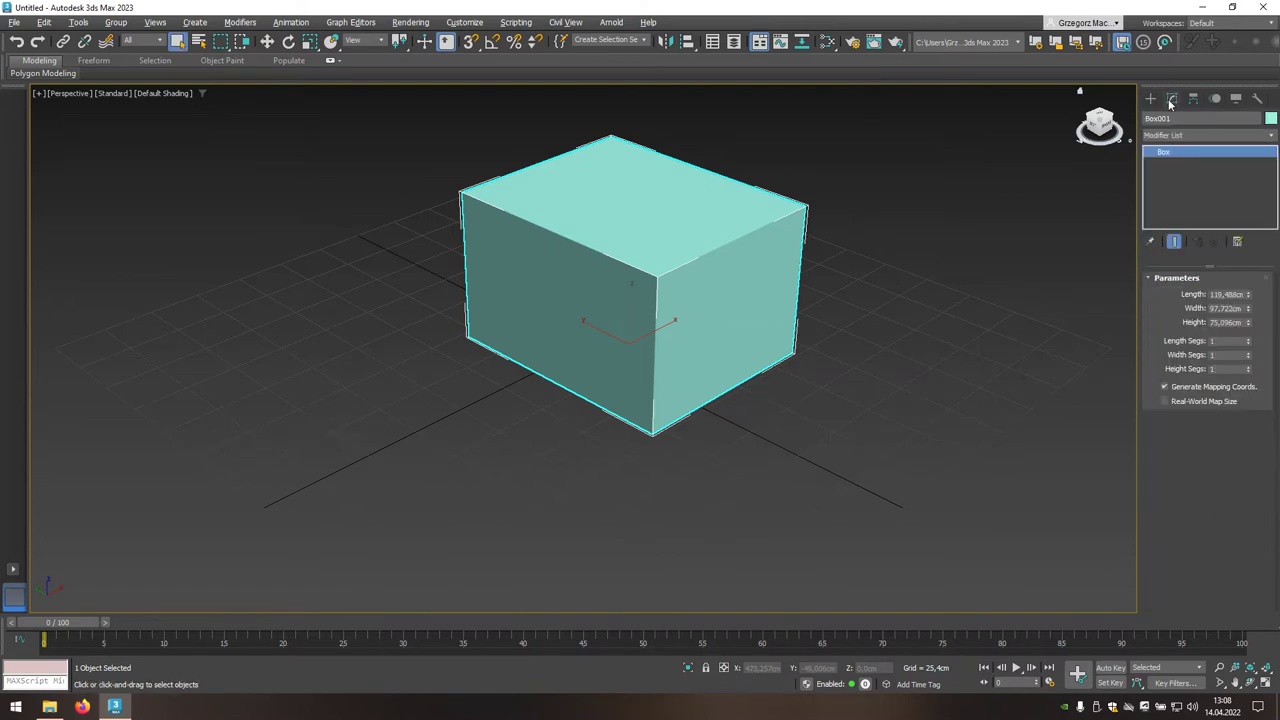
{"action": "left_click", "coordinate": [1211, 296]}
{"action": "type", "text": "100"}
{"action": "key", "text": "Tab"}
{"action": "key", "text": "Tab"}
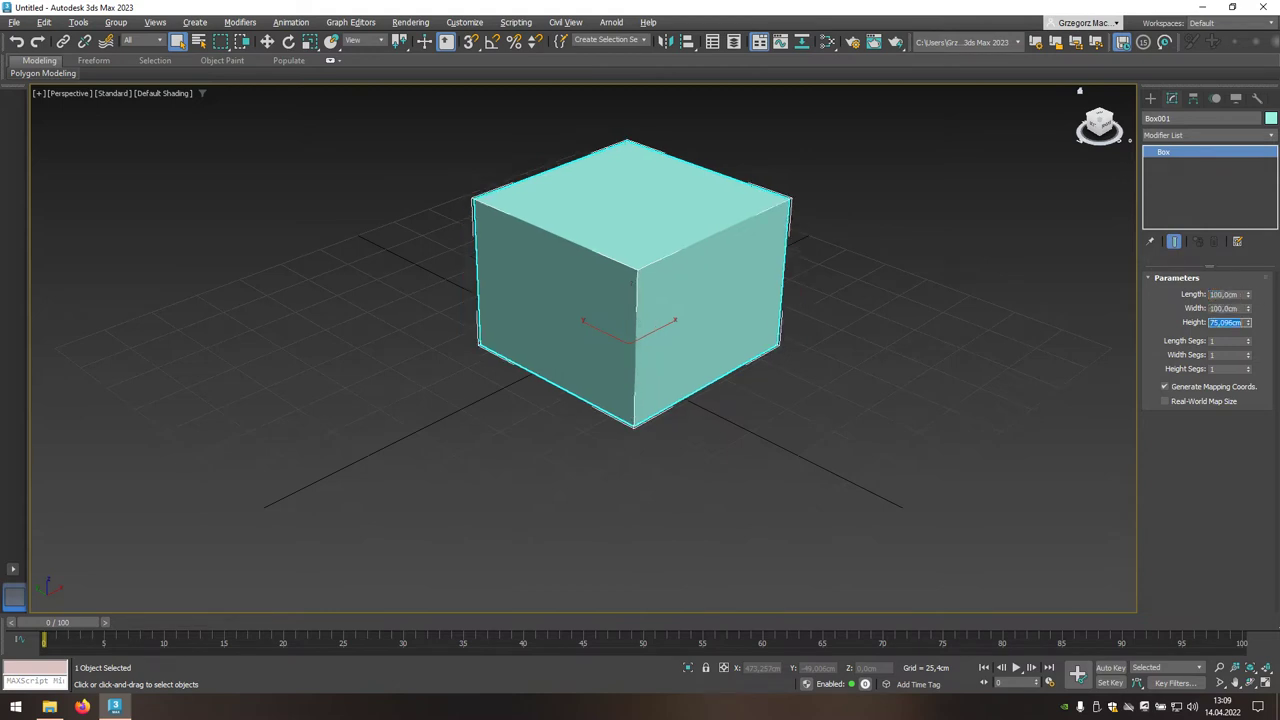
{"action": "type", "text": "100"}
{"action": "key", "text": "Return"}
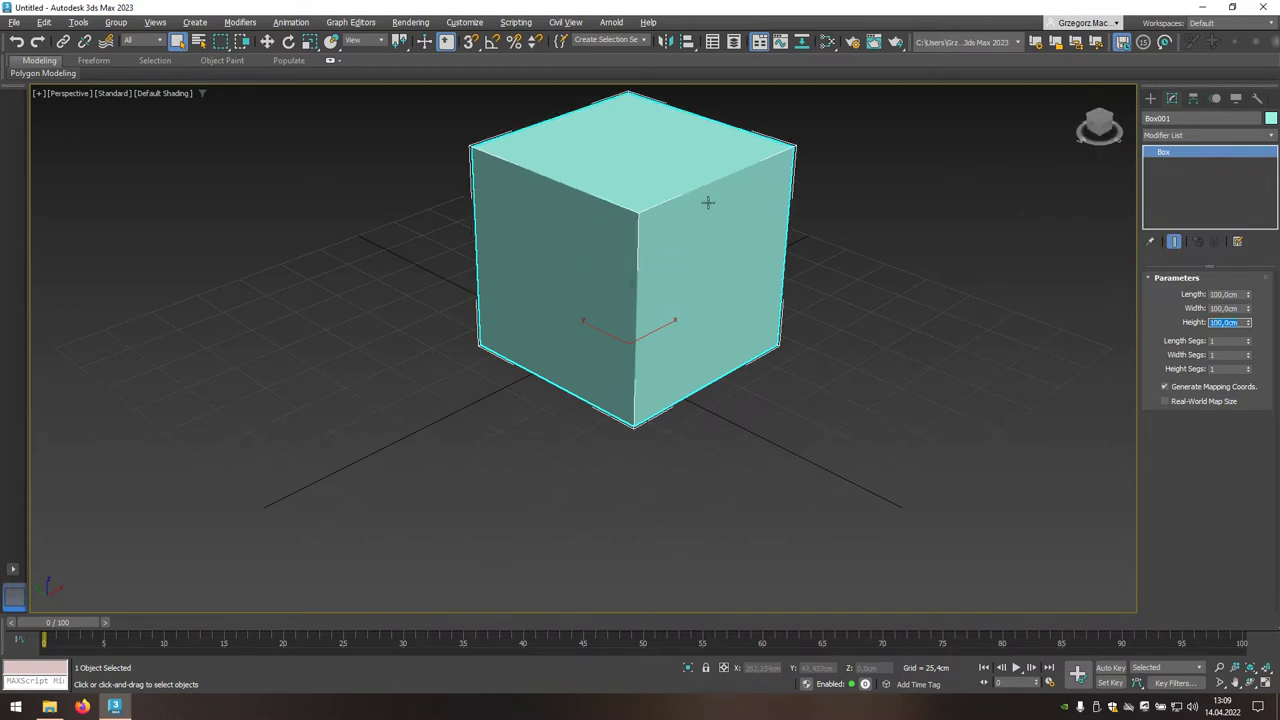
Position Box001 at X 0, Y 0, Z 0 cm with Move Transform Type-In, then deselect it
{"action": "left_click", "coordinate": [267, 41]}
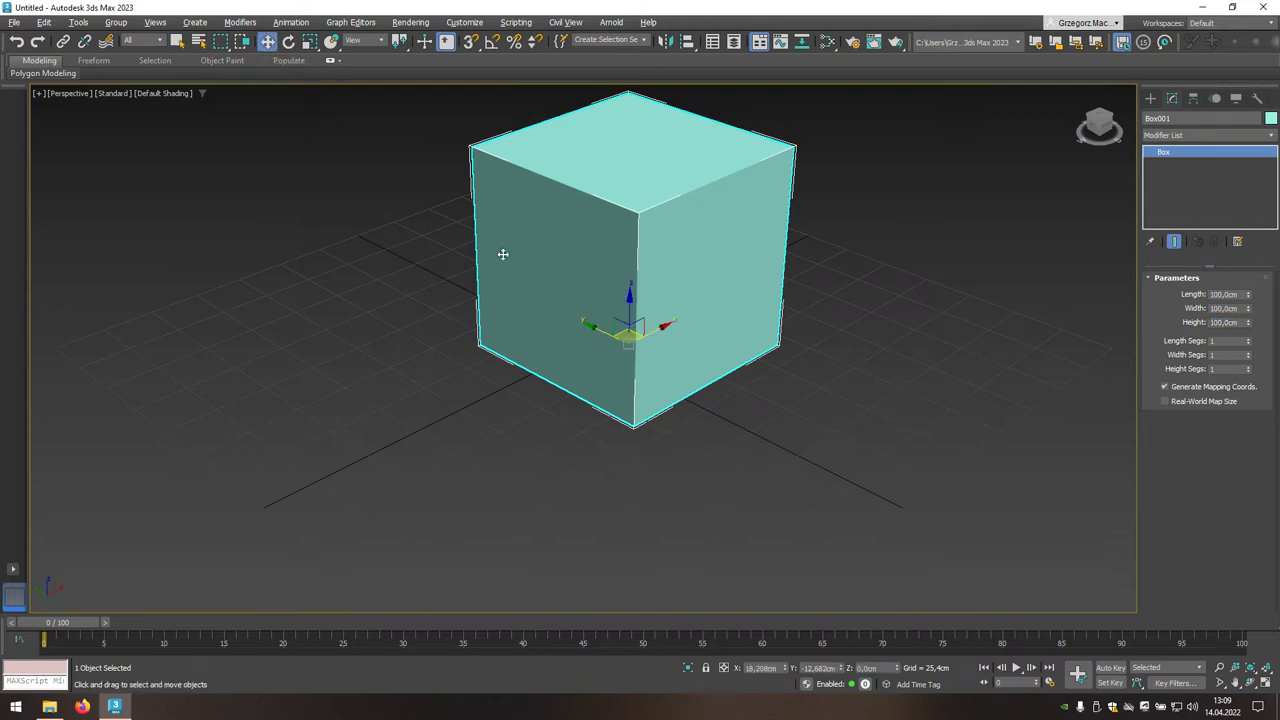
{"action": "mouse_move", "coordinate": [622, 336]}
{"action": "left_mouse_down"}
{"action": "mouse_move", "coordinate": [550, 352]}
{"action": "mouse_move", "coordinate": [600, 352]}
{"action": "left_mouse_up"}
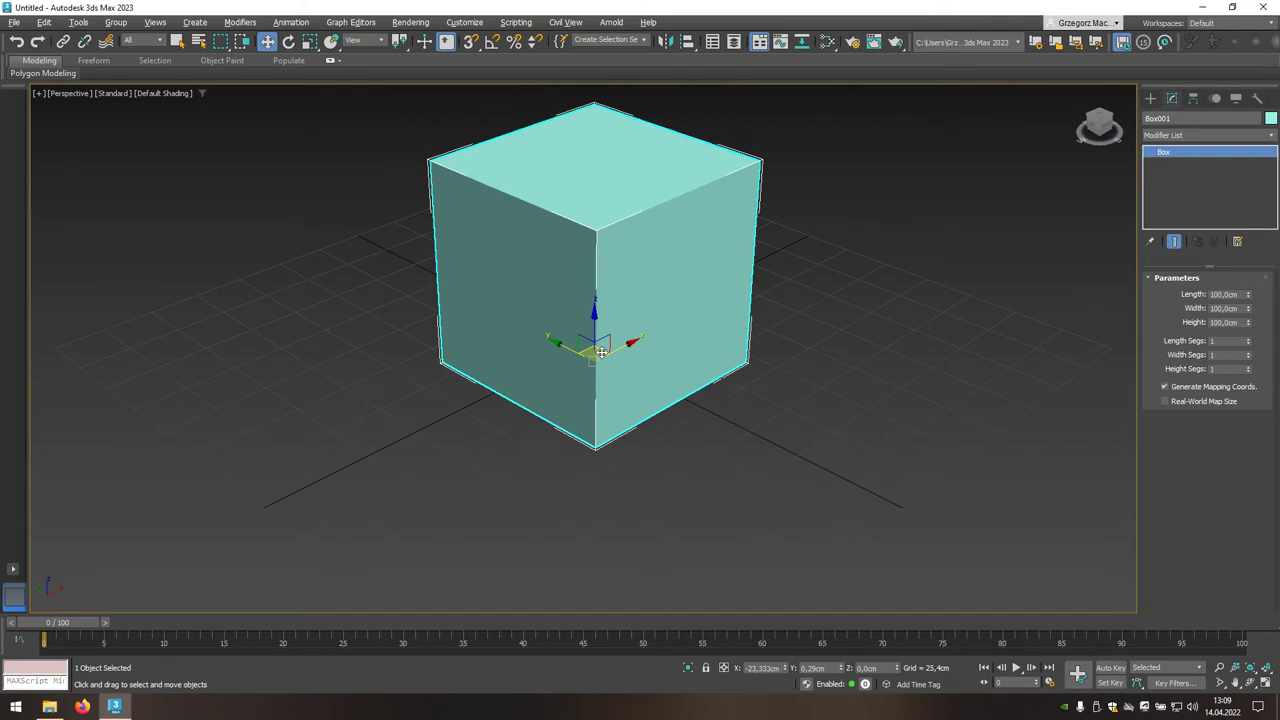
{"action": "right_click", "coordinate": [267, 41]}
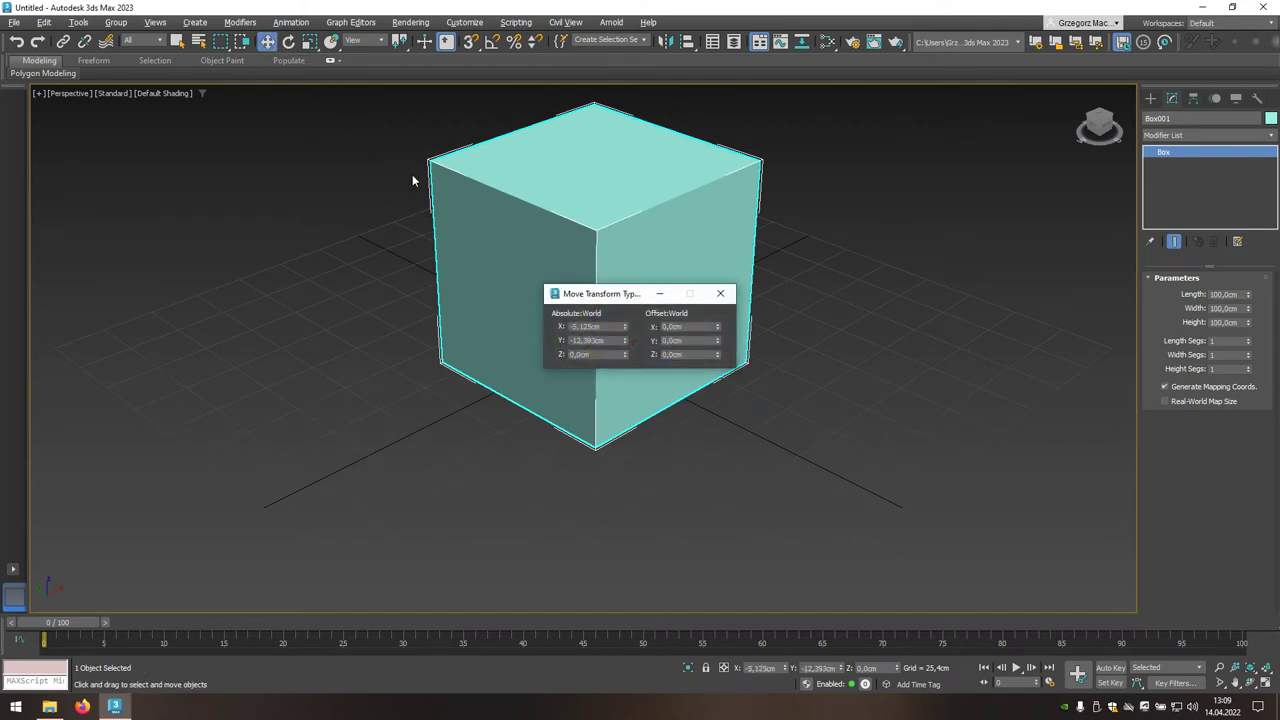
{"action": "left_click_drag", "start_coordinate": [605, 327], "coordinate": [545, 327]}
{"action": "type", "text": "0"}
{"action": "key", "text": "Tab"}
{"action": "type", "text": "0"}
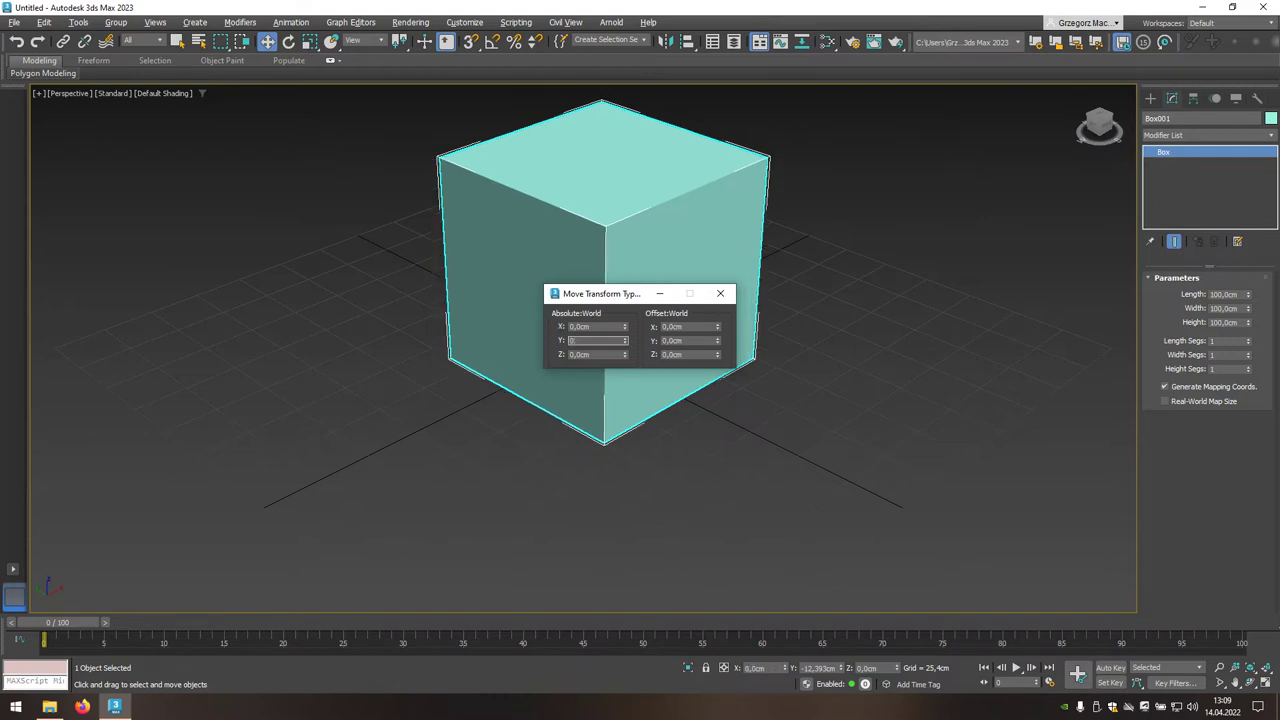
{"action": "key", "text": "Tab"}
{"action": "type", "text": "0"}
{"action": "key", "text": "Return"}
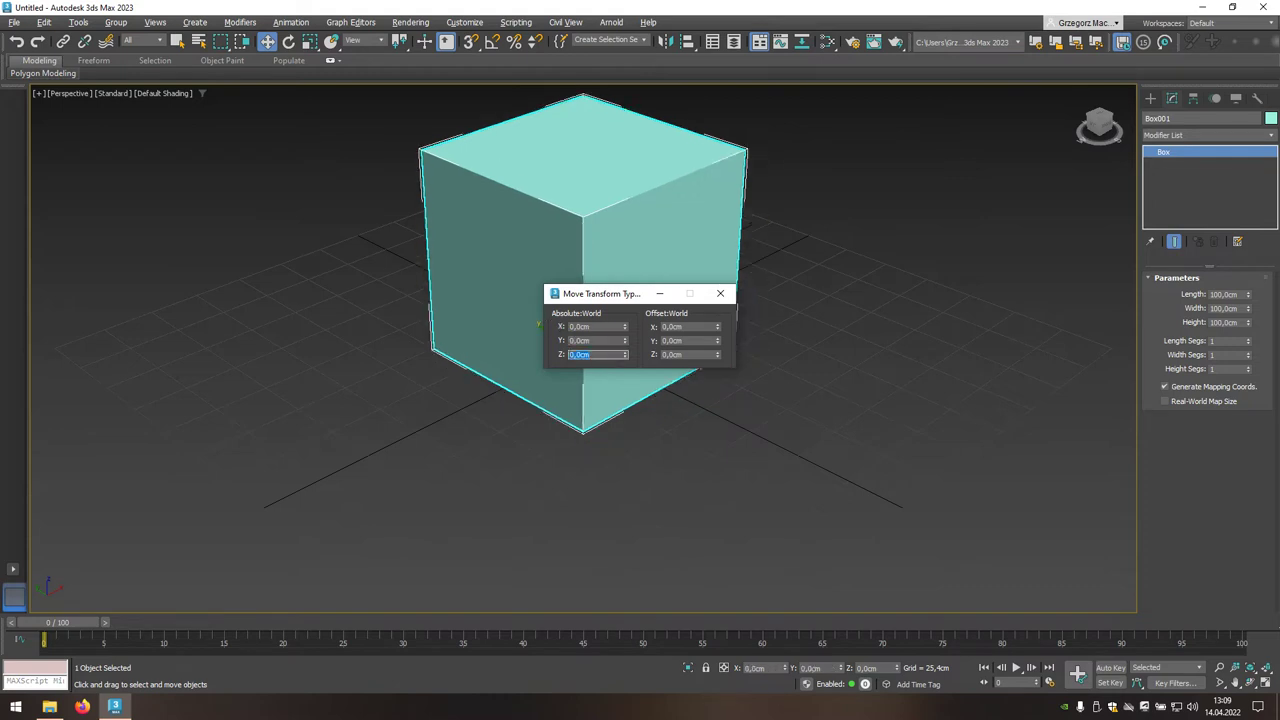
{"action": "left_click", "coordinate": [720, 293]}
{"action": "left_click", "coordinate": [248, 202]}
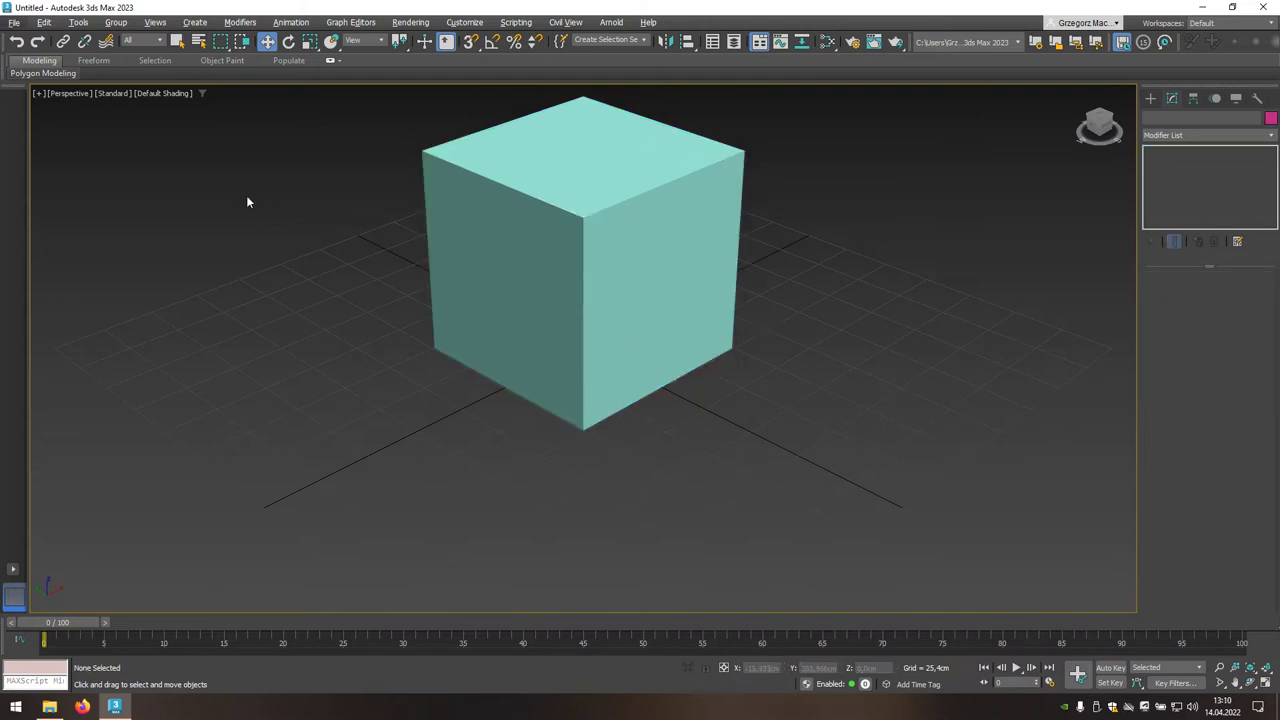
Switch the Perspective view to Edged Faces shading and pan the cube lower
{"action": "left_click", "coordinate": [157, 94]}
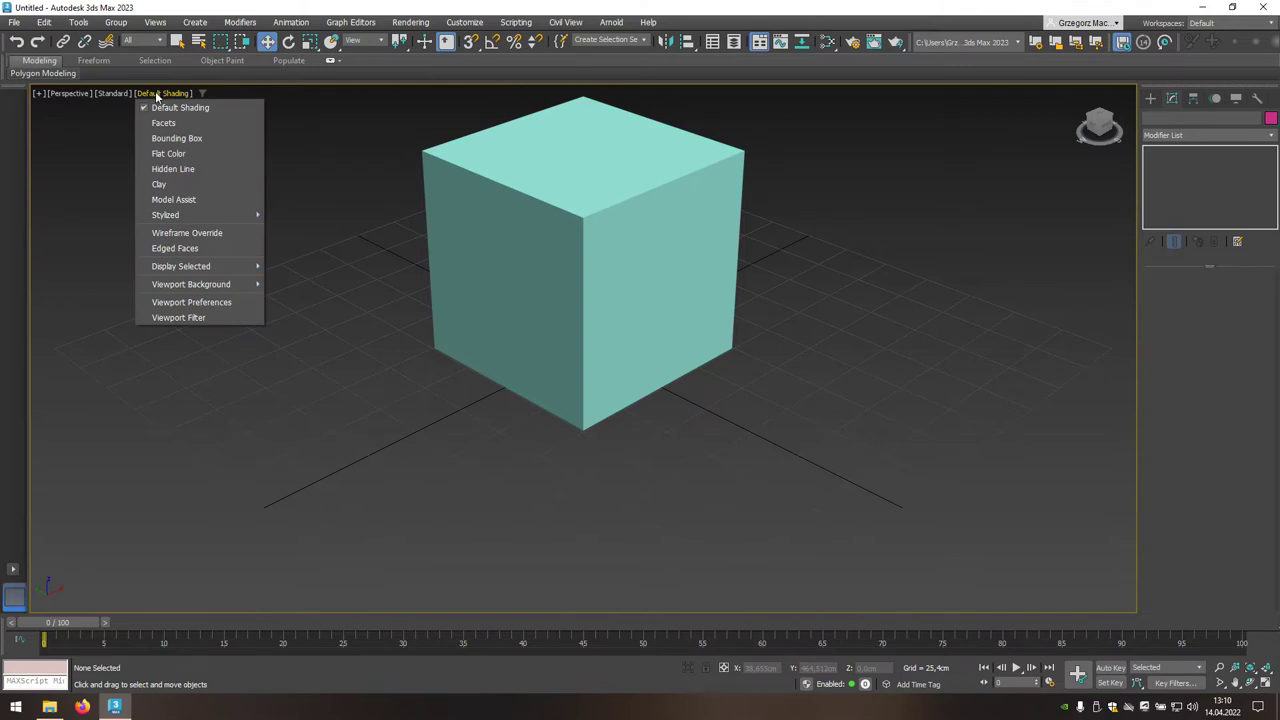
{"action": "left_click", "coordinate": [176, 250]}
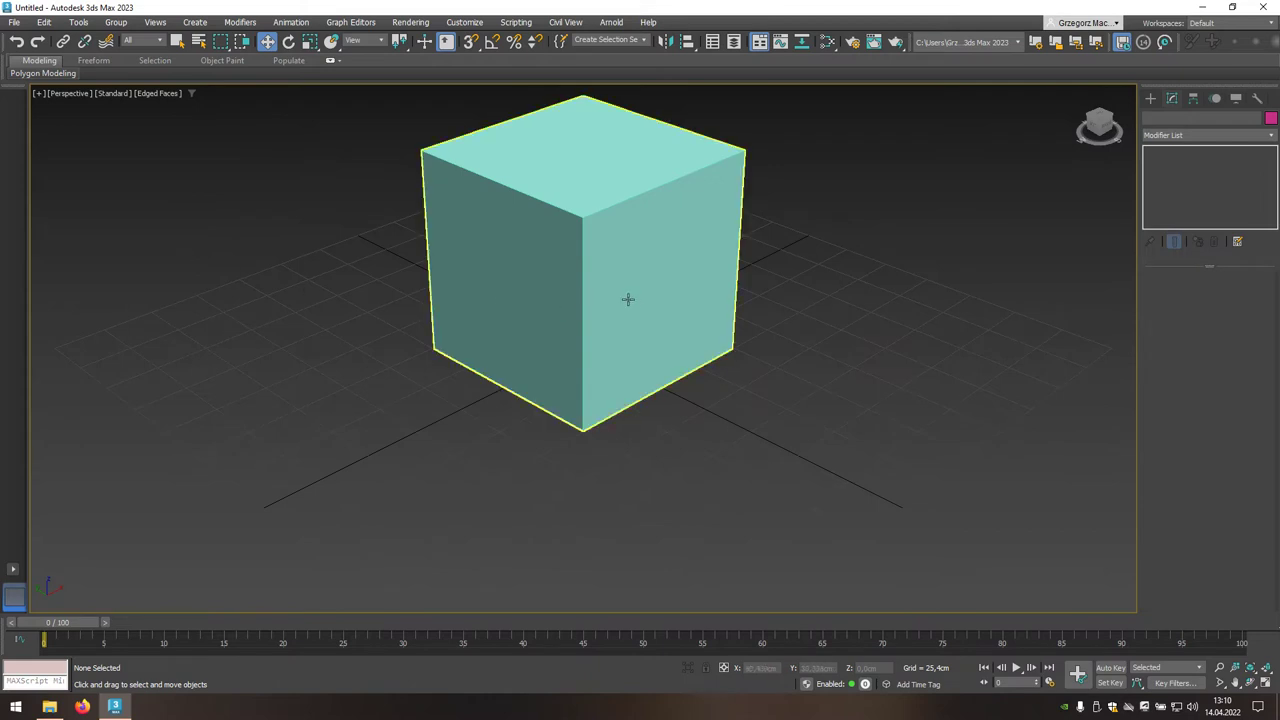
{"action": "middle_click_drag", "start_coordinate": [651, 296], "coordinate": [640, 351]}
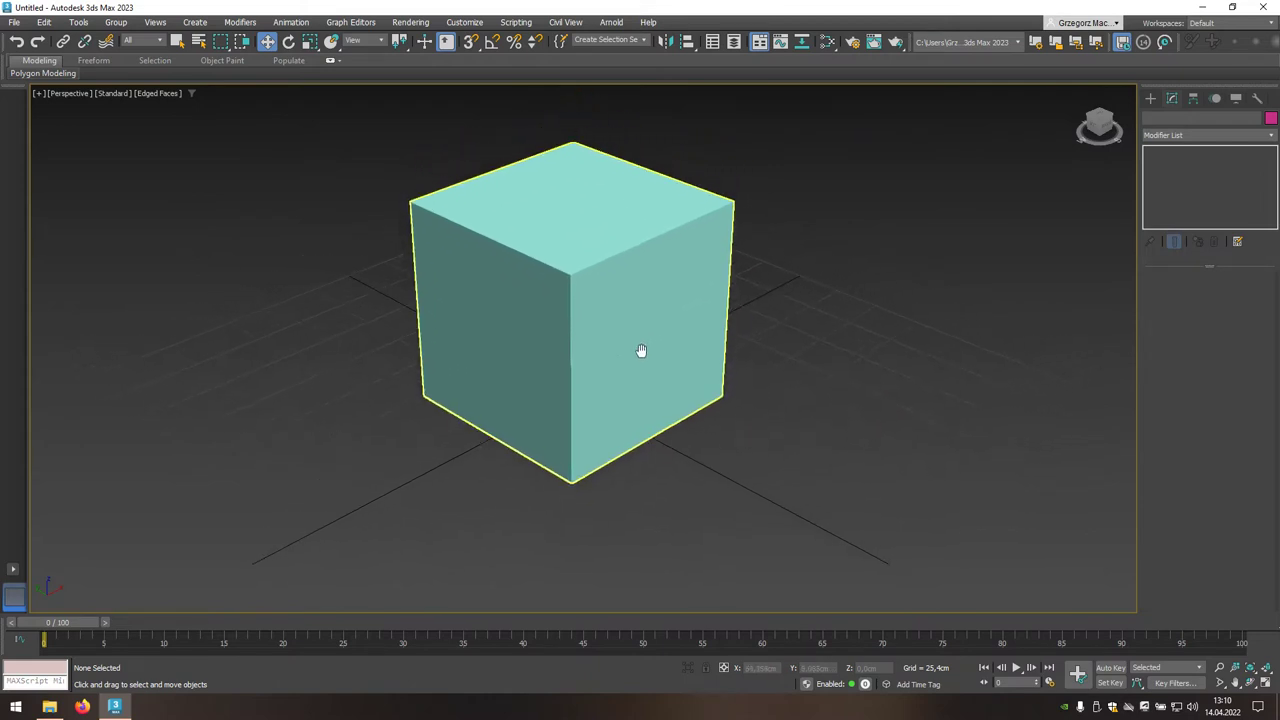
Render a production test image of the cube, close the frame window, and select the cube
{"action": "left_click", "coordinate": [897, 47]}
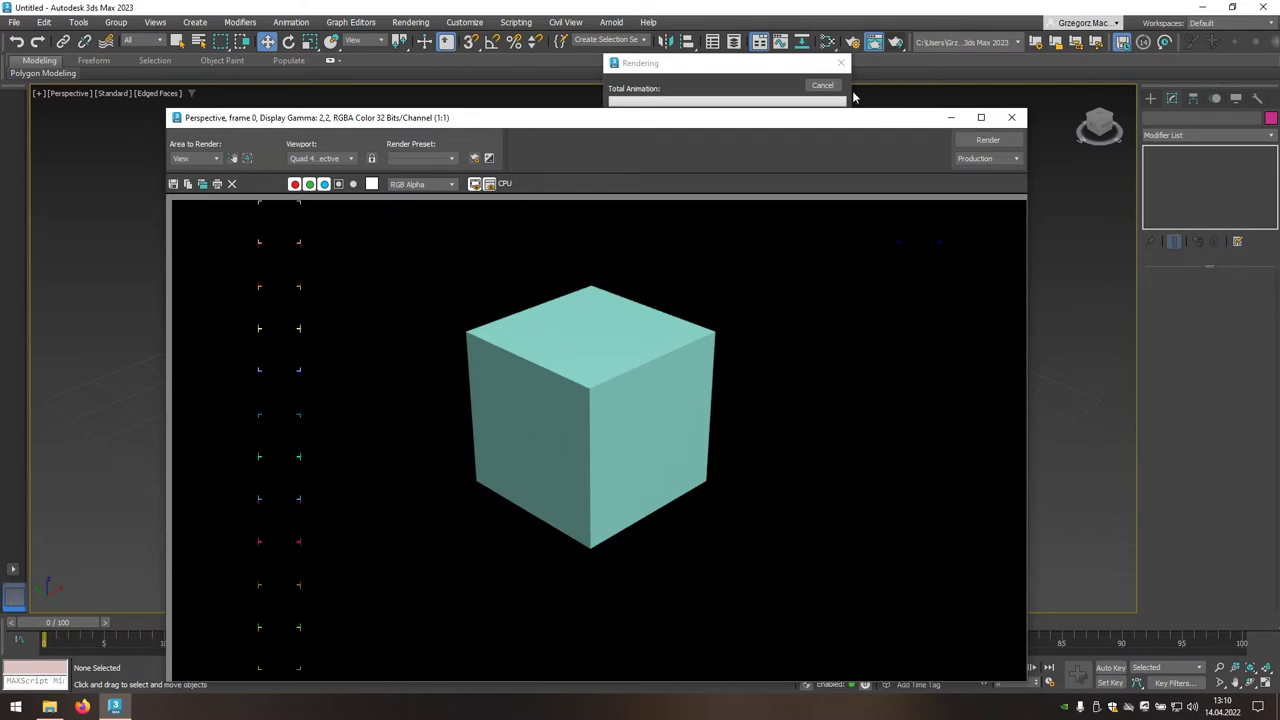
{"action": "left_click_drag", "start_coordinate": [840, 119], "coordinate": [841, 74]}
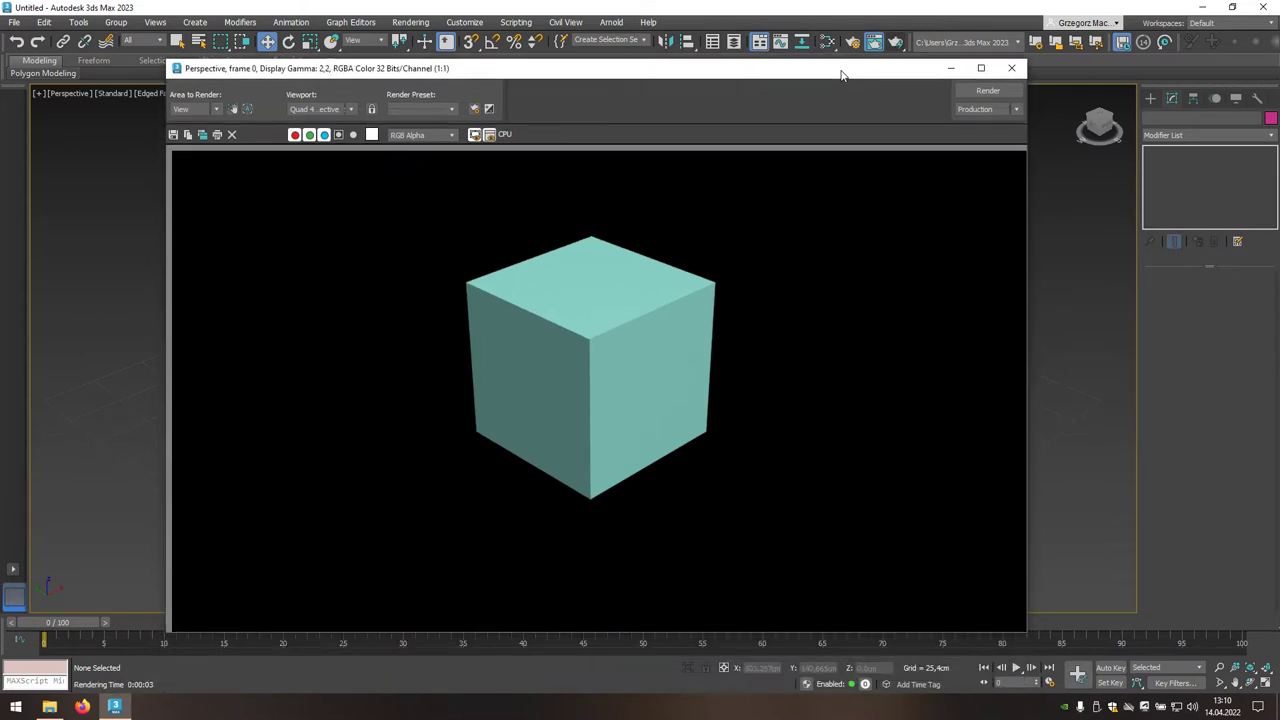
{"action": "left_click", "coordinate": [1011, 69]}
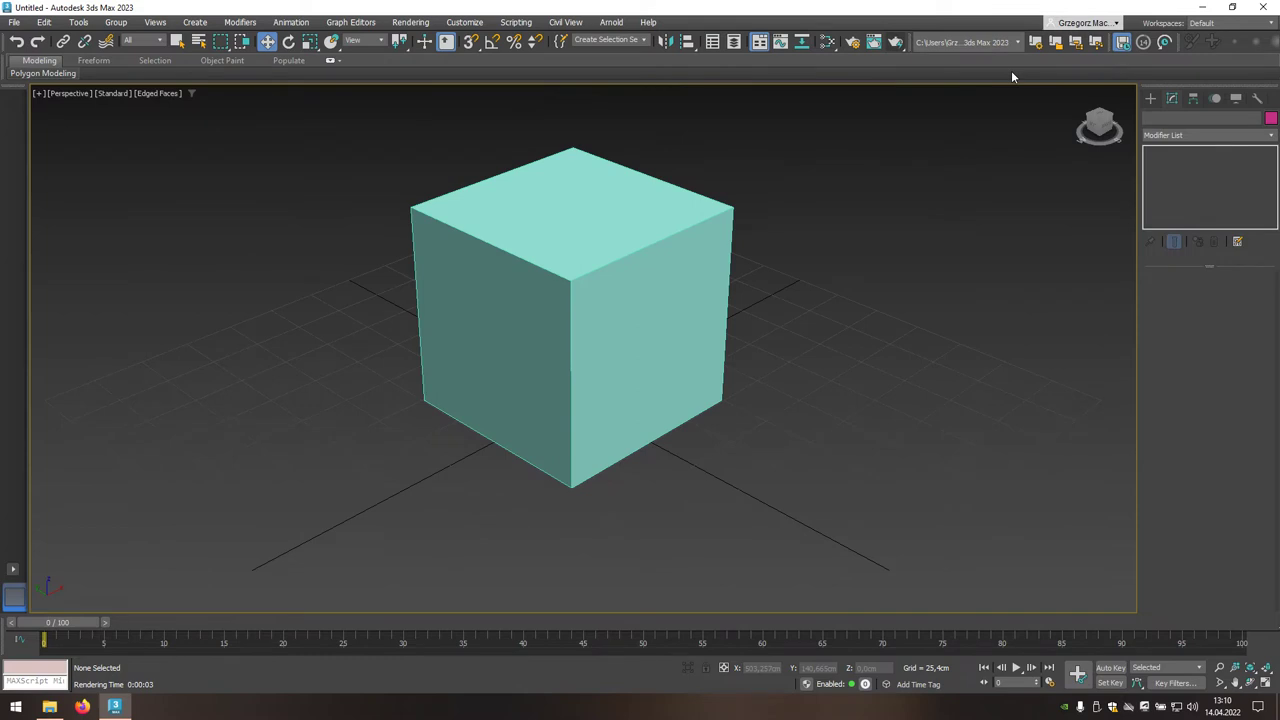
{"action": "left_click", "coordinate": [664, 272]}
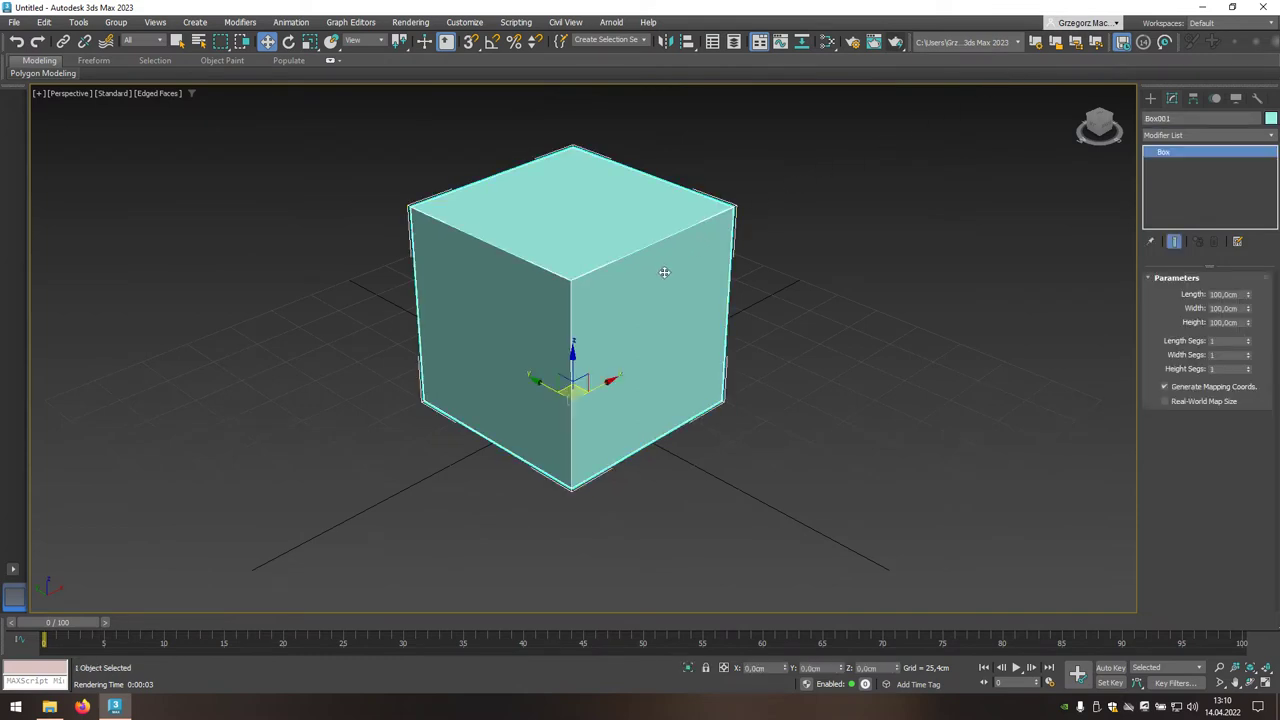
Convert Box001 to Editable Poly and select all 12 edges in Edge mode
{"action": "right_click", "coordinate": [664, 272]}
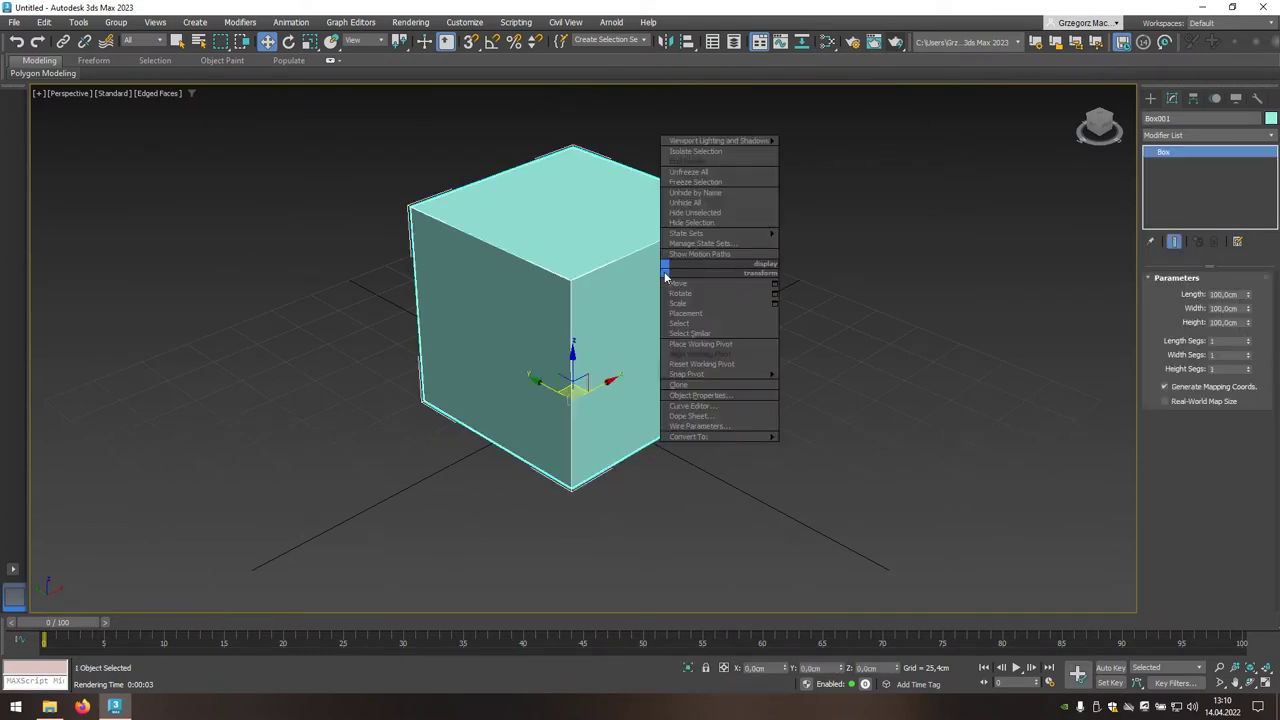
{"action": "mouse_move", "coordinate": [690, 437]}
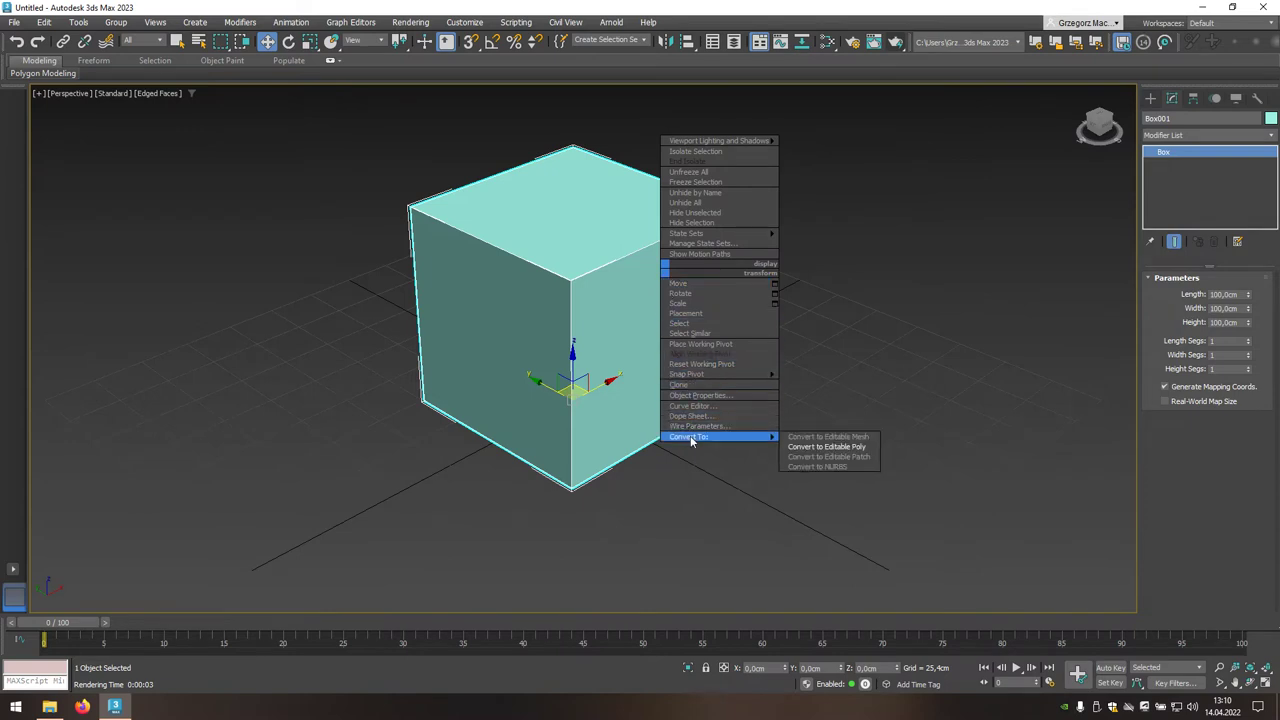
{"action": "left_click", "coordinate": [812, 450]}
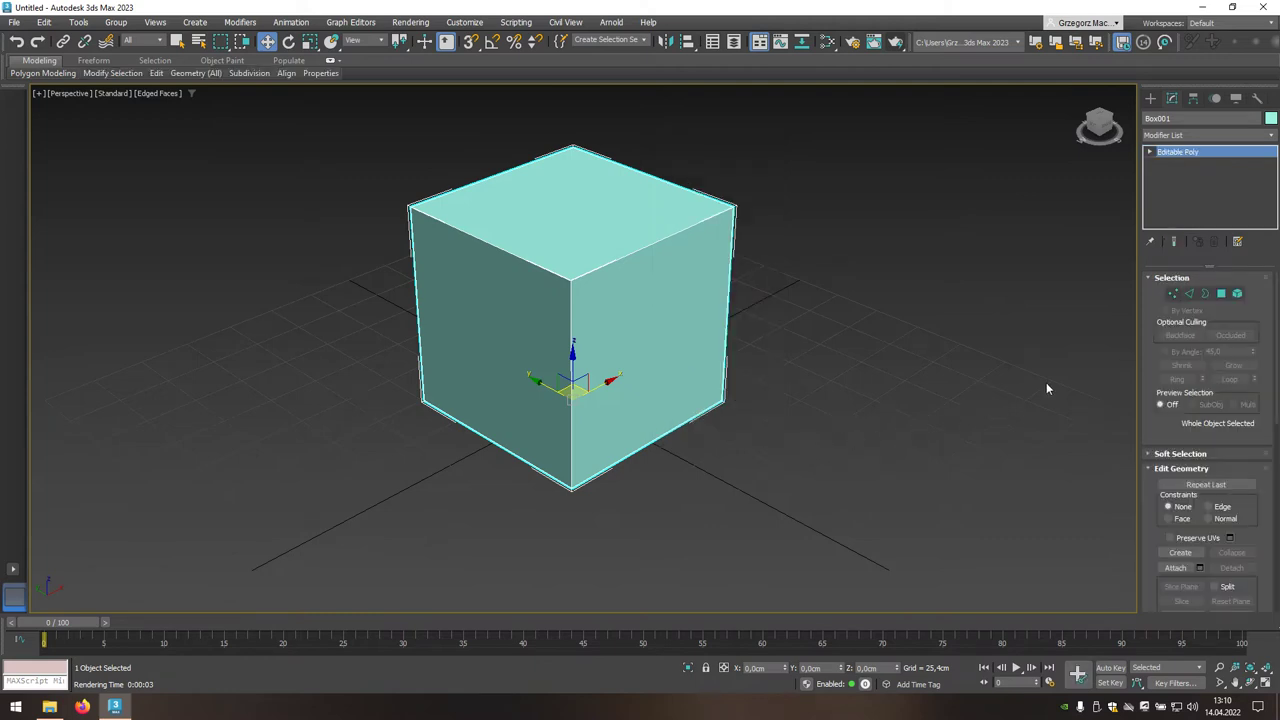
{"action": "left_click", "coordinate": [1190, 295]}
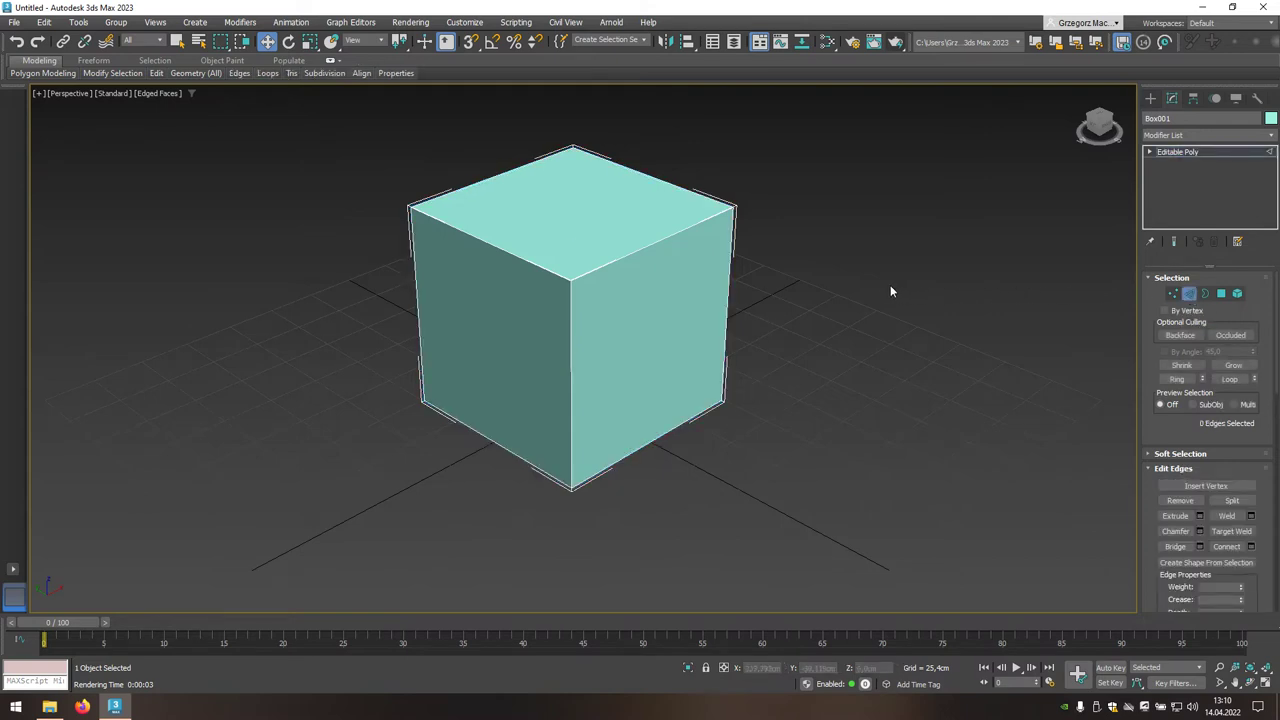
{"action": "key", "text": "ctrl+a"}
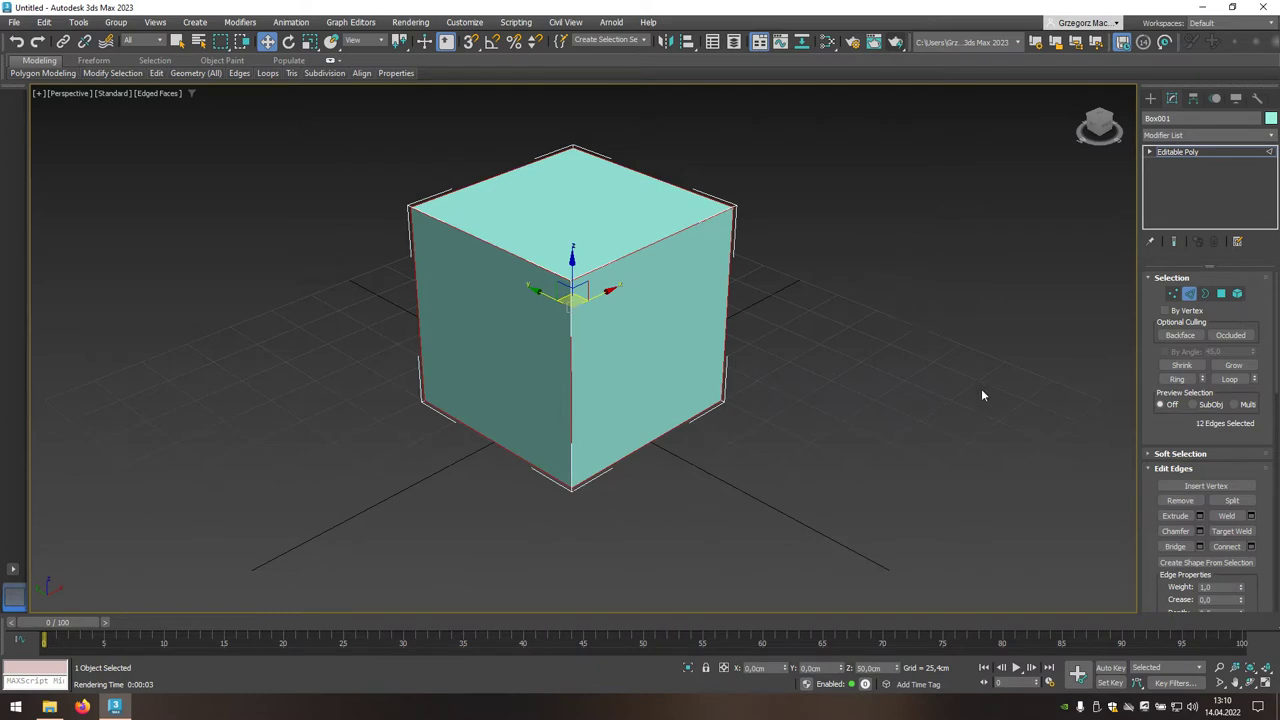
Chamfer the selected edges with Quad type, 1 cm amount and tension 0
{"action": "left_click", "coordinate": [1200, 531]}
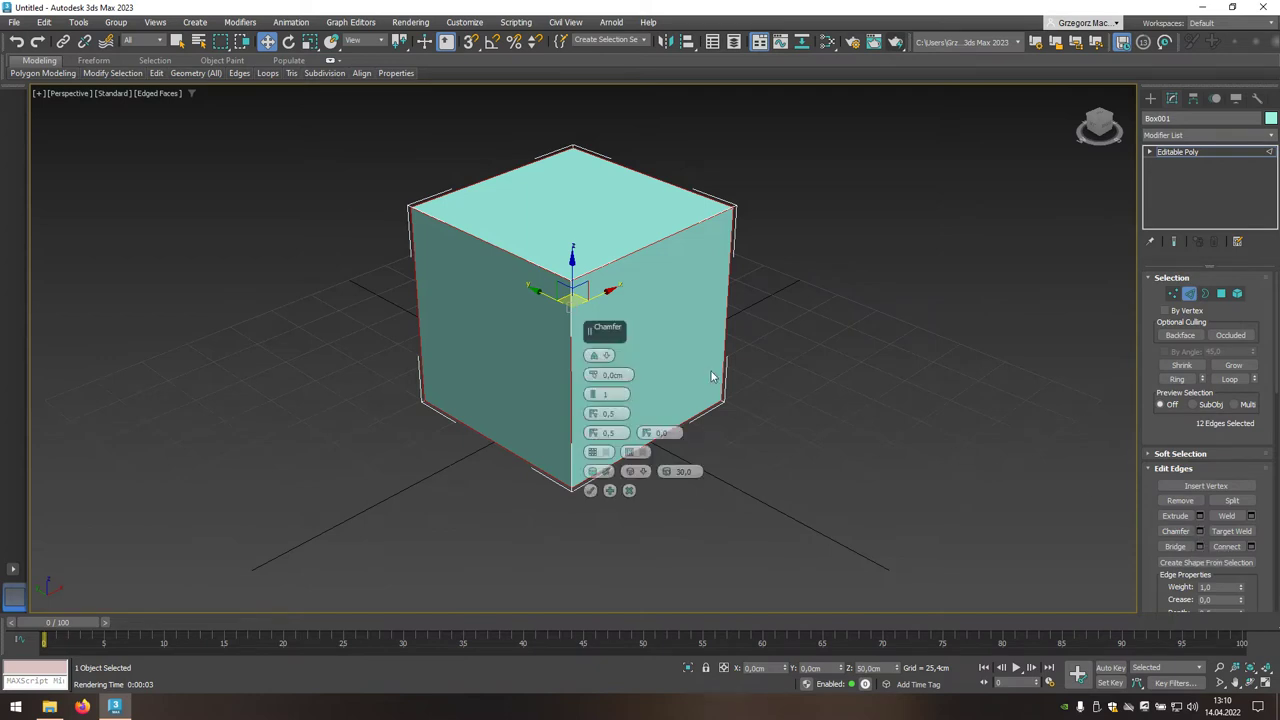
{"action": "left_click", "coordinate": [608, 358]}
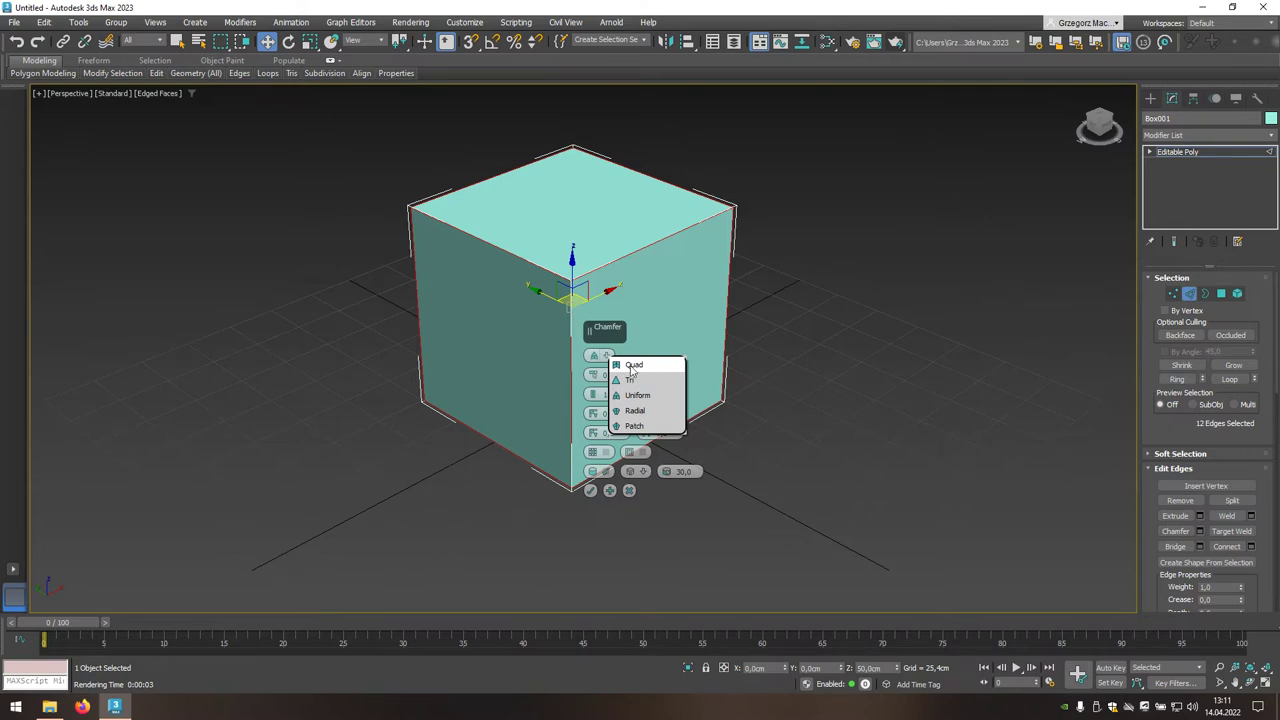
{"action": "left_click", "coordinate": [651, 366]}
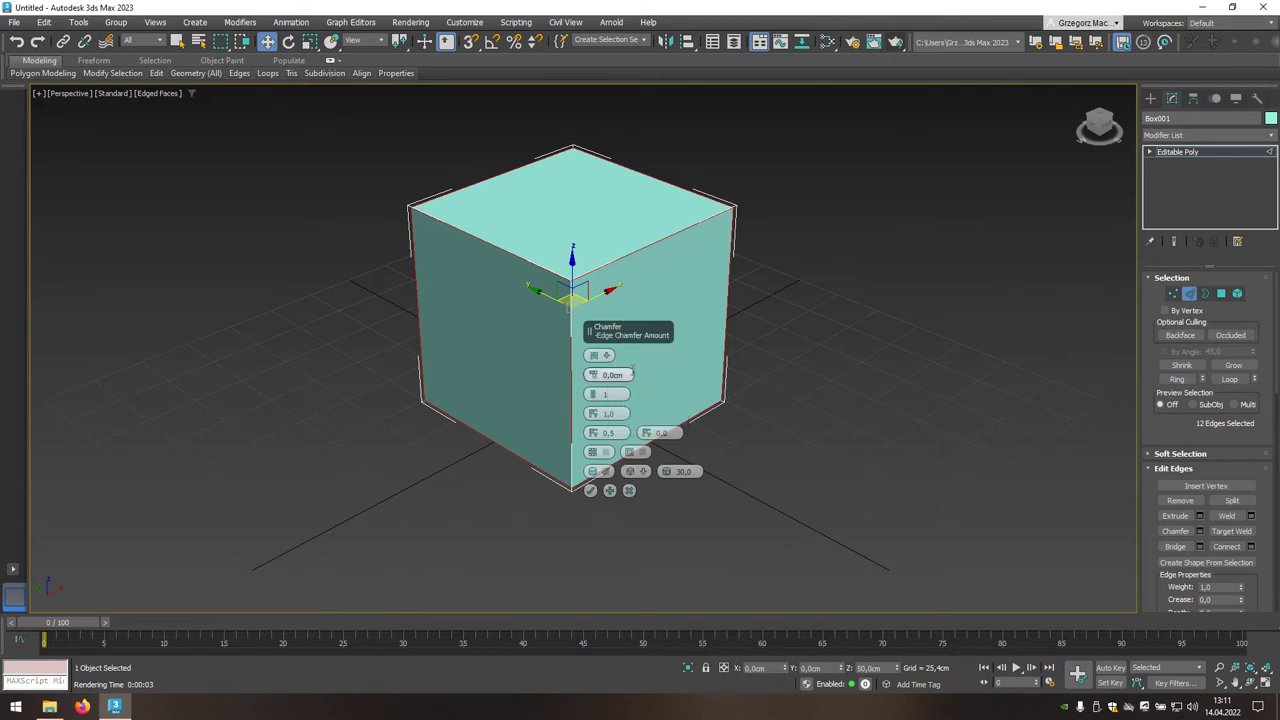
{"action": "double_click", "coordinate": [606, 375]}
{"action": "type", "text": "1"}
{"action": "left_click", "coordinate": [594, 419]}
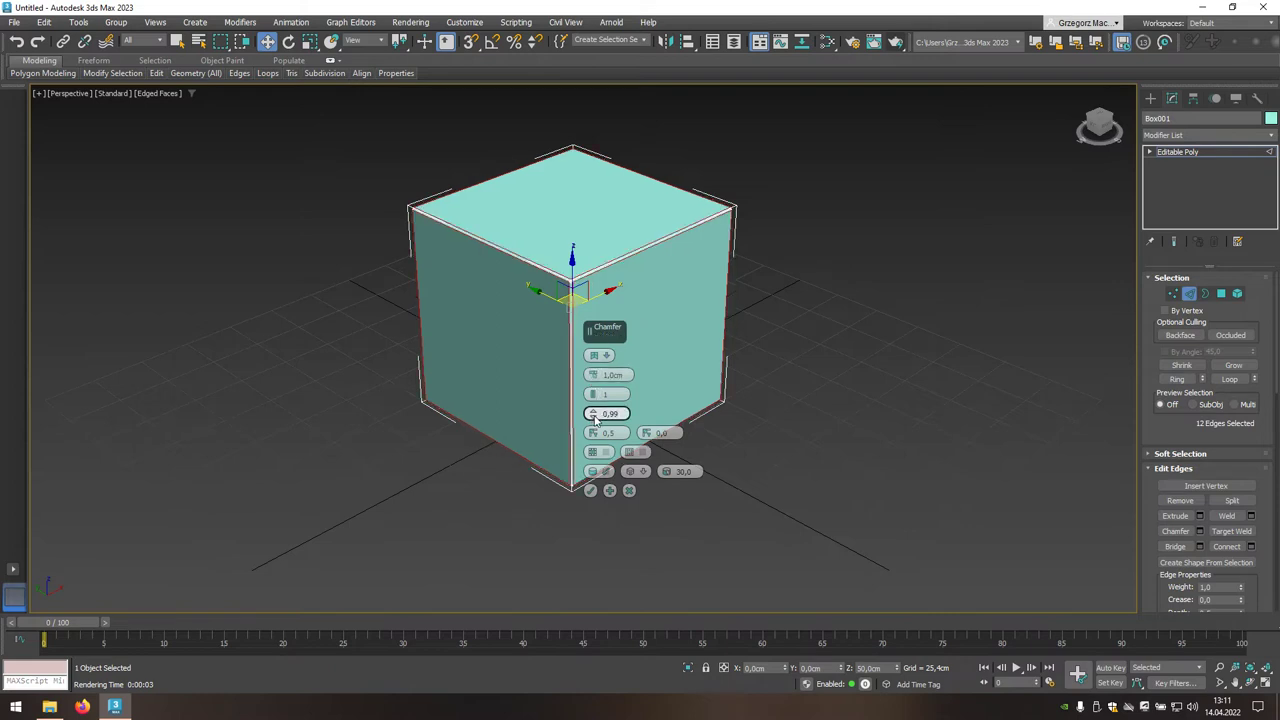
{"action": "left_click_drag", "start_coordinate": [594, 419], "coordinate": [585, 571]}
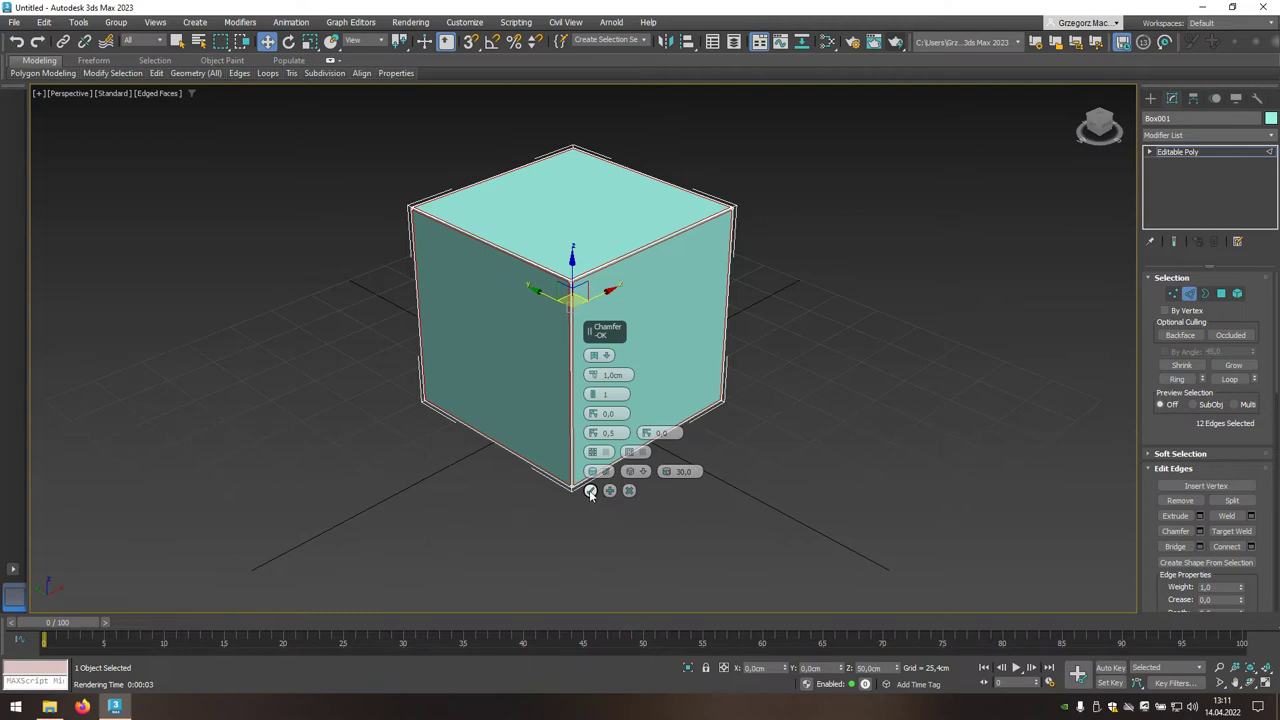
{"action": "left_click", "coordinate": [590, 490]}
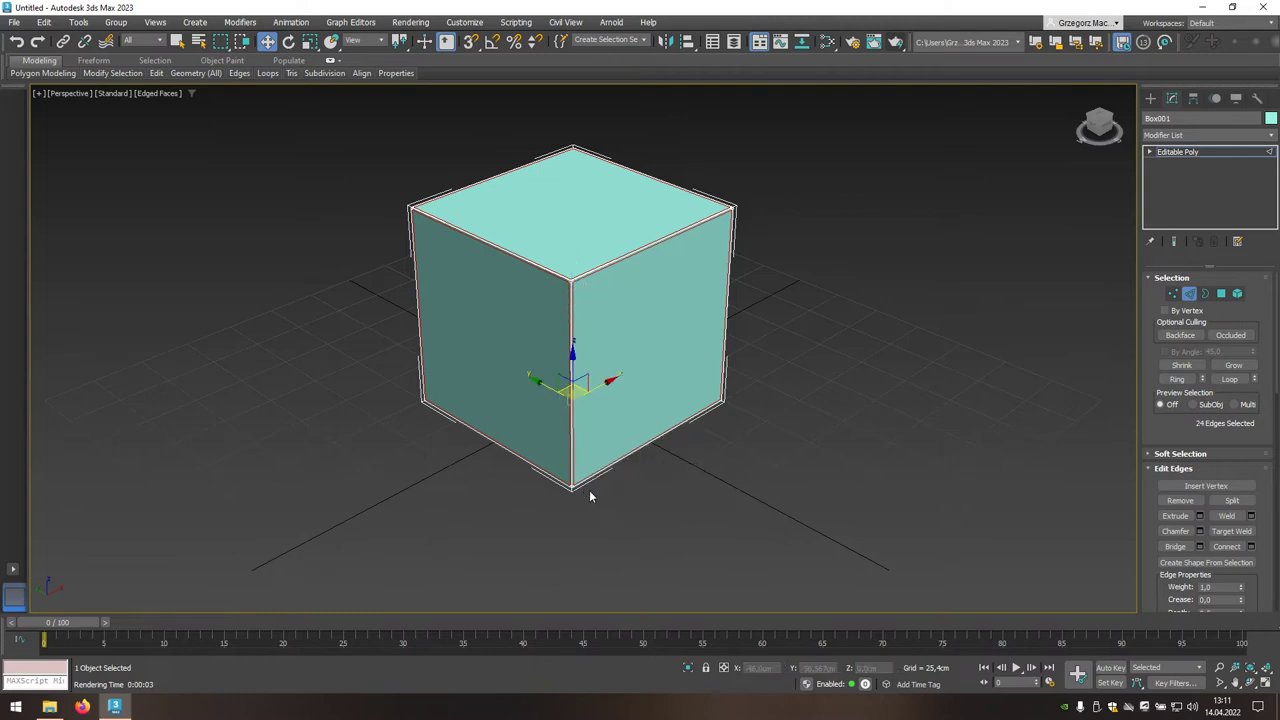
Deselect the edges, render the chamfered cube, and close the rendered frame
{"action": "left_click", "coordinate": [788, 361]}
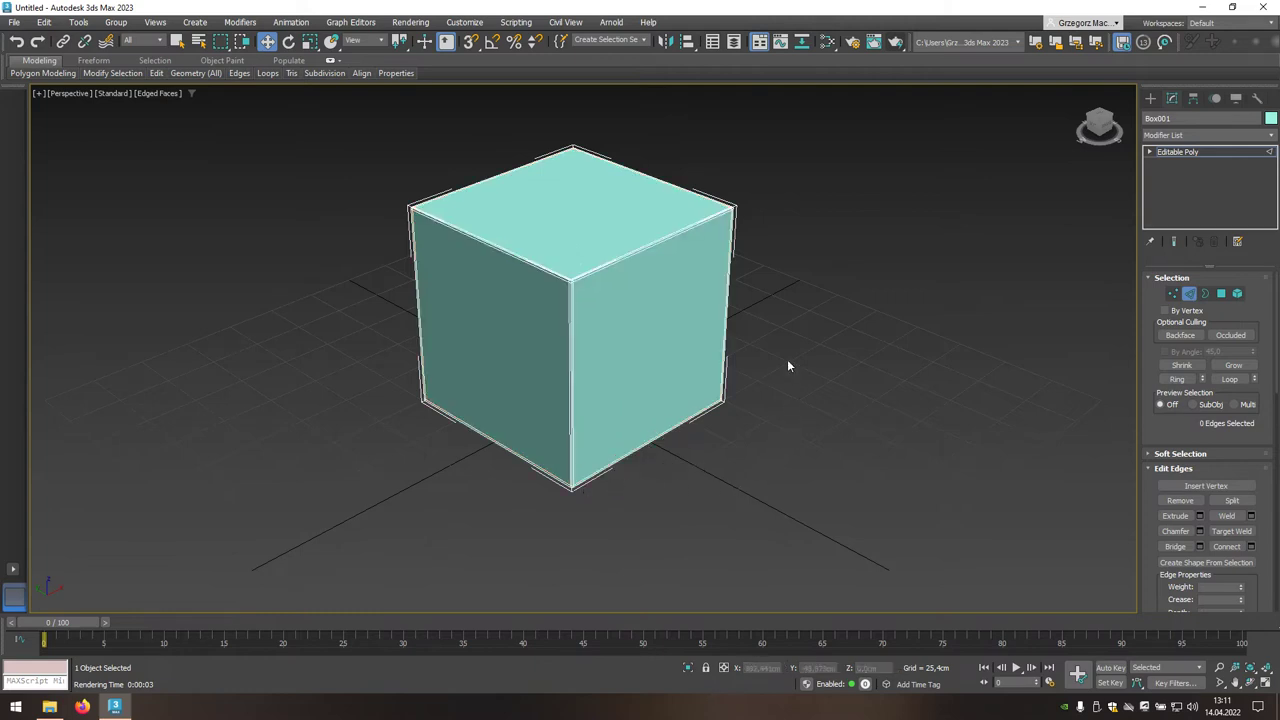
{"action": "left_click", "coordinate": [897, 43]}
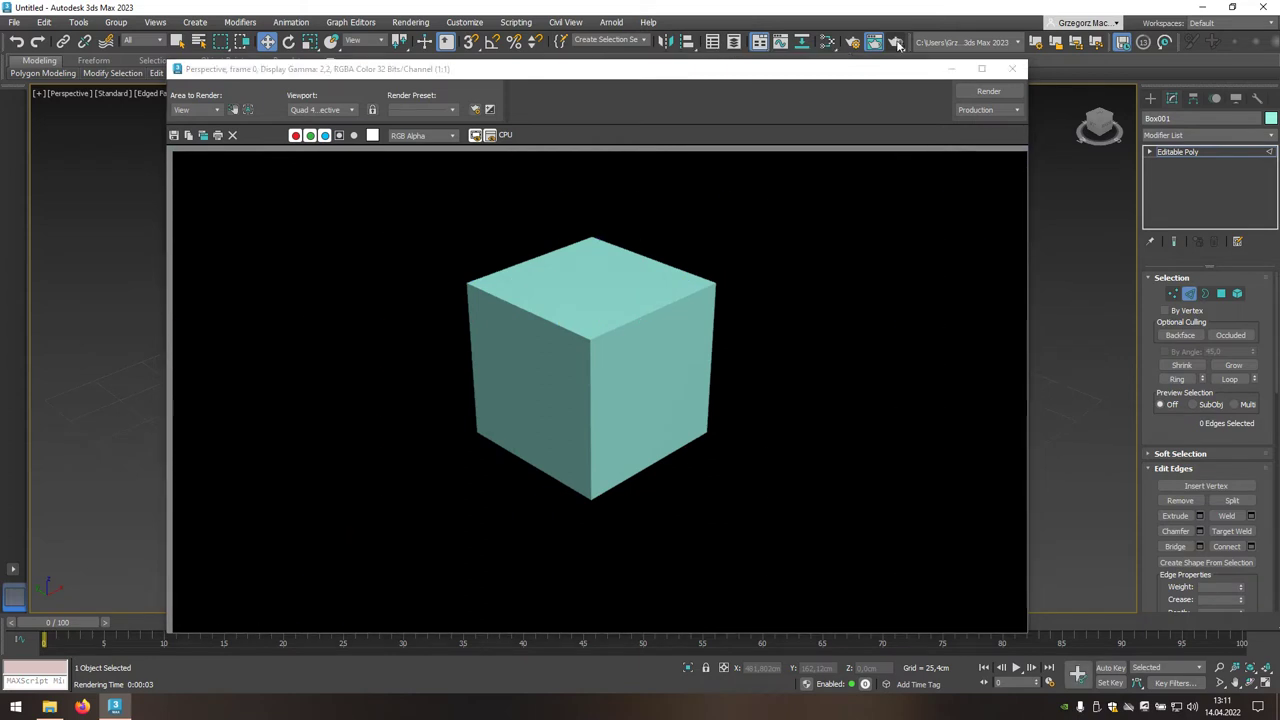
{"action": "left_click", "coordinate": [1012, 70]}
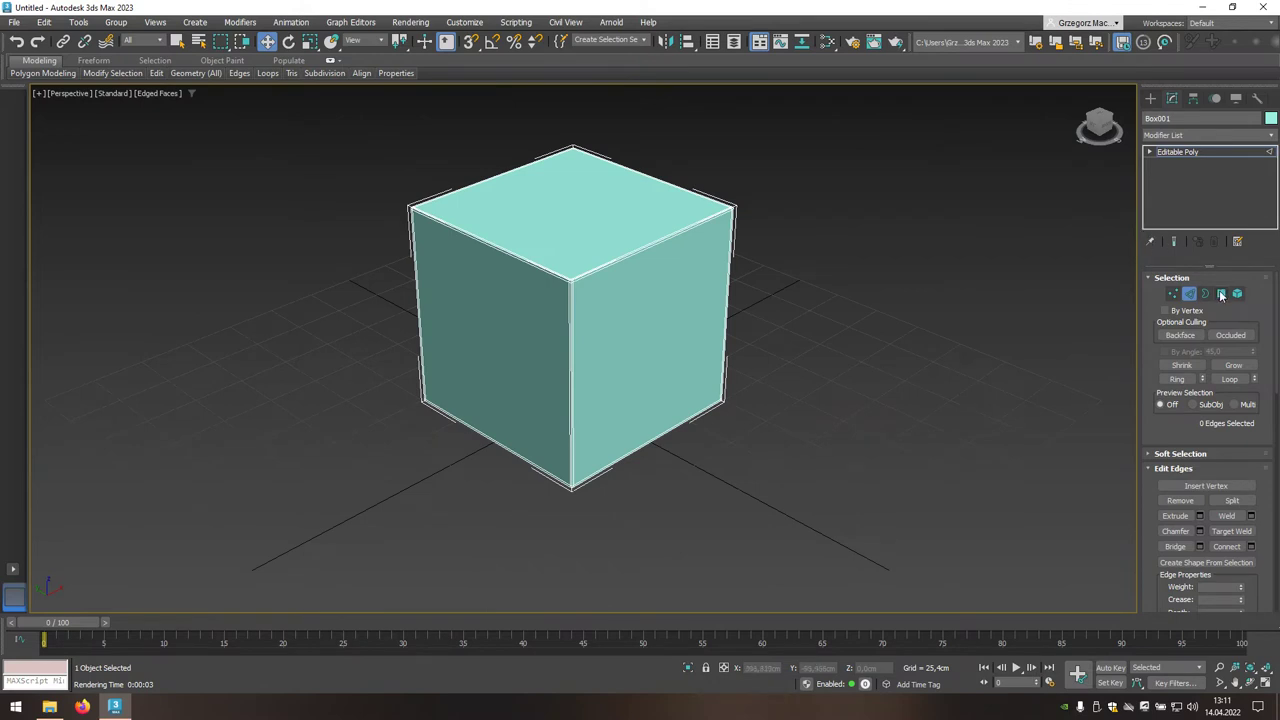
Select all polygons, clear their smoothing groups, assign group 1, then deselect
{"action": "left_click", "coordinate": [1221, 294]}
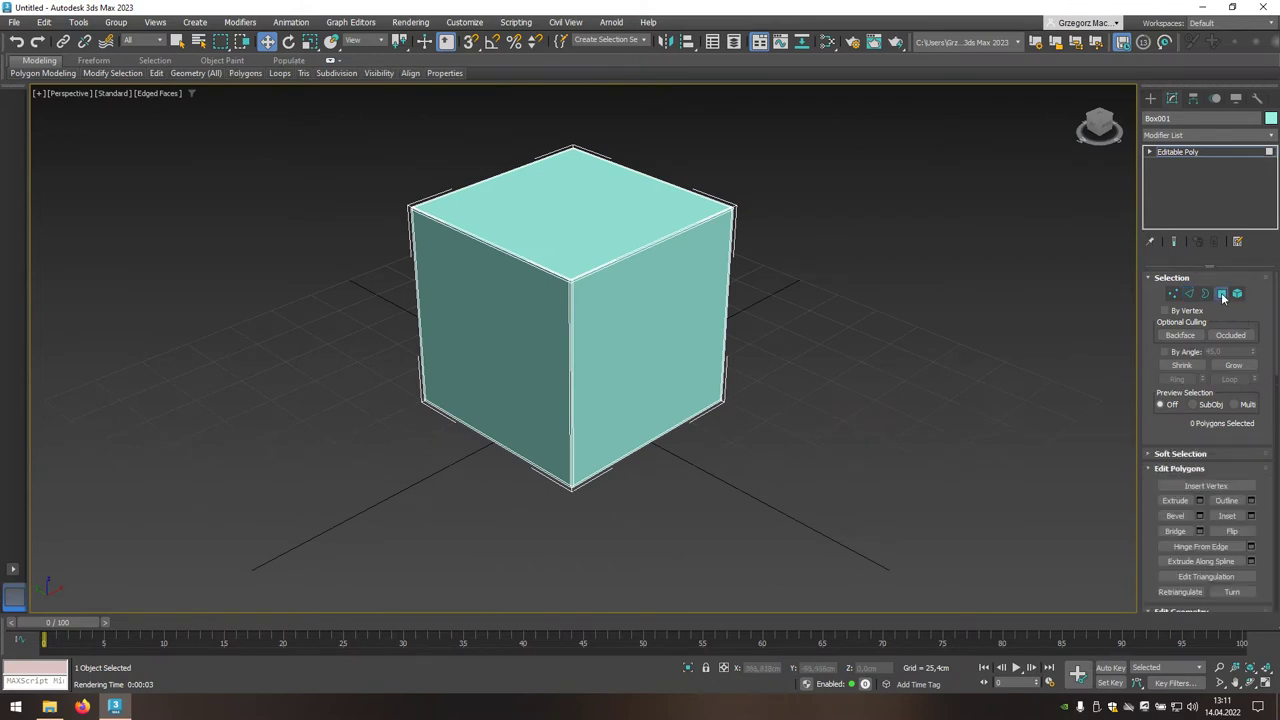
{"action": "key", "text": "ctrl+a"}
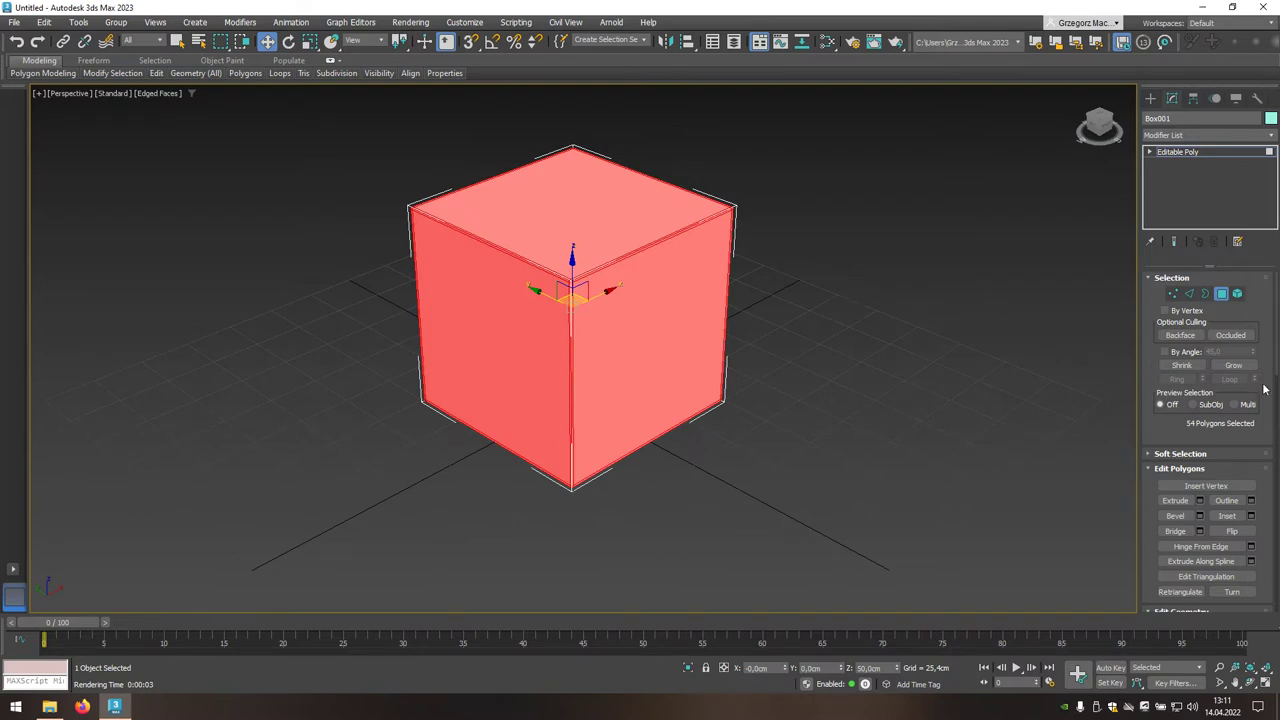
{"action": "left_click_drag", "start_coordinate": [1186, 432], "coordinate": [1180, 231]}
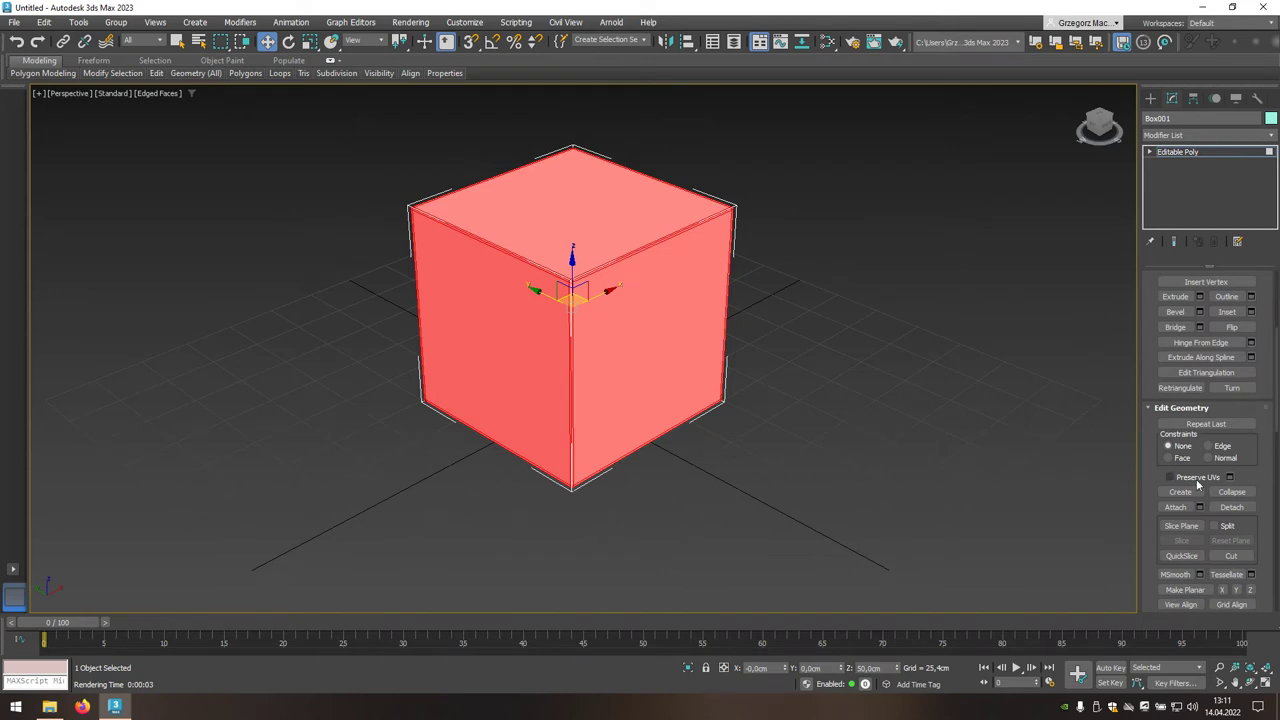
{"action": "left_click_drag", "start_coordinate": [1260, 484], "coordinate": [1274, 248]}
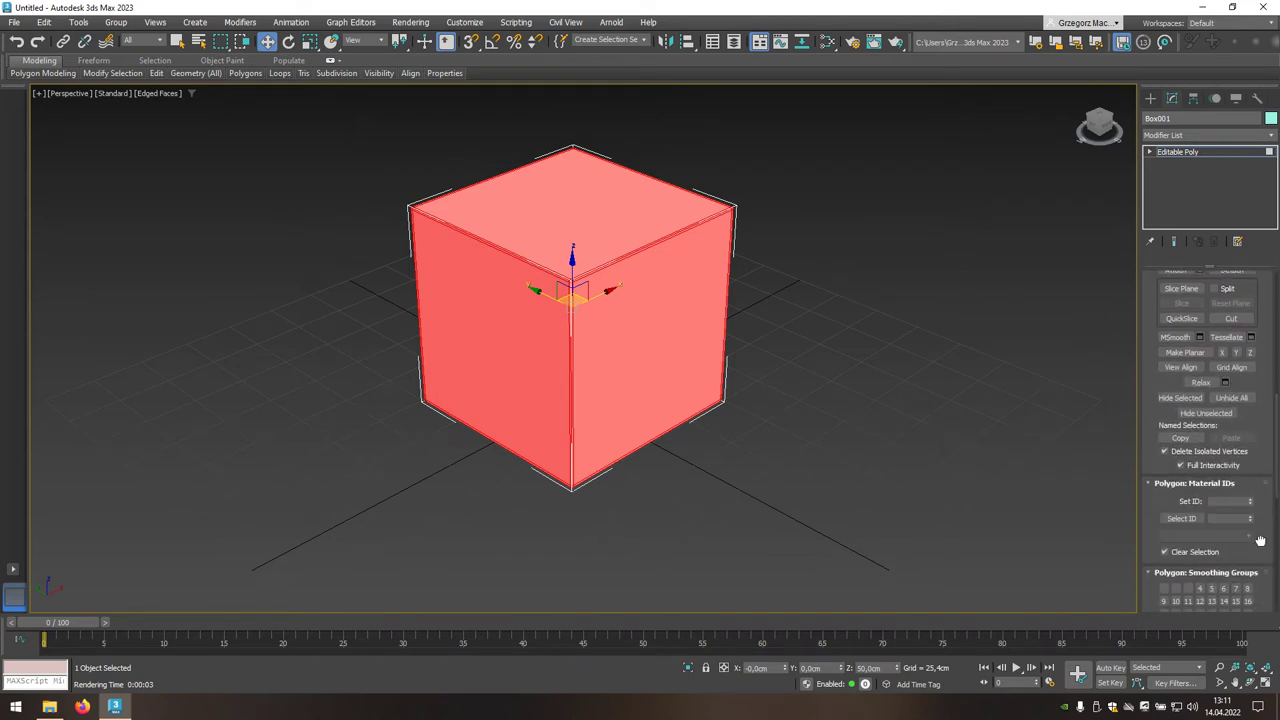
{"action": "left_click_drag", "start_coordinate": [1262, 538], "coordinate": [1262, 331]}
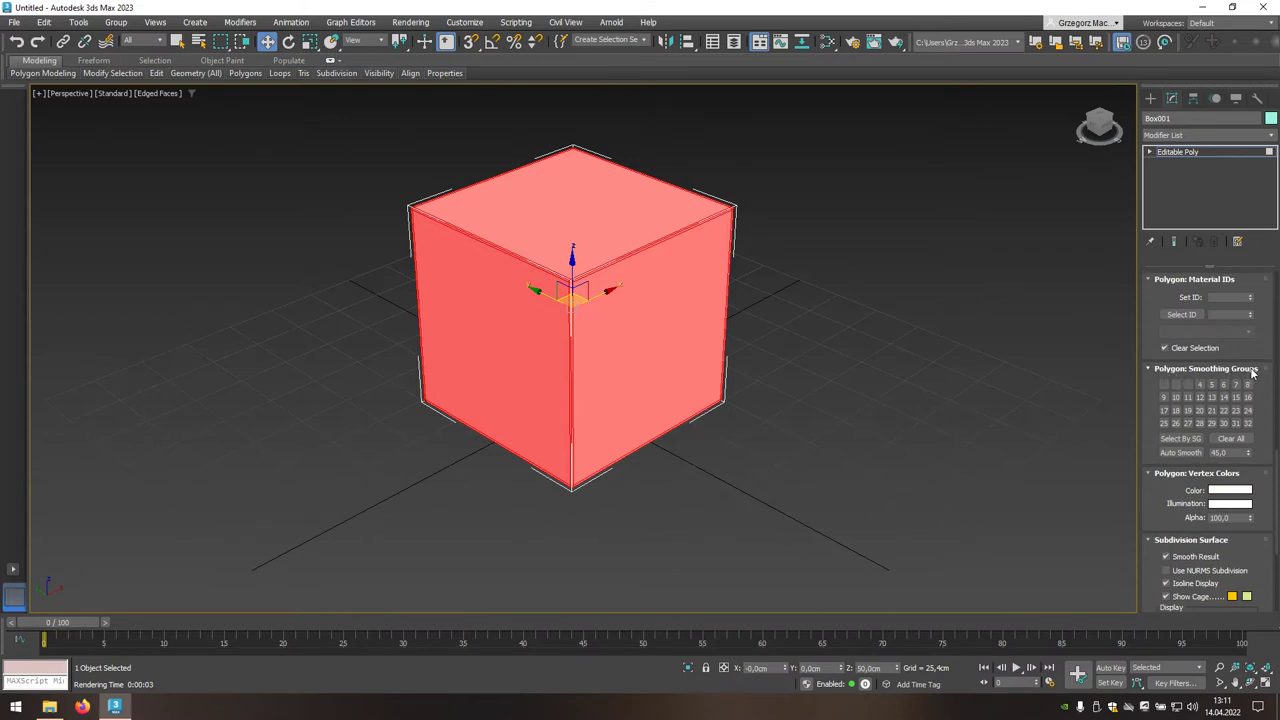
{"action": "left_click", "coordinate": [1230, 440]}
{"action": "left_click", "coordinate": [1165, 386]}
{"action": "left_click", "coordinate": [862, 352]}
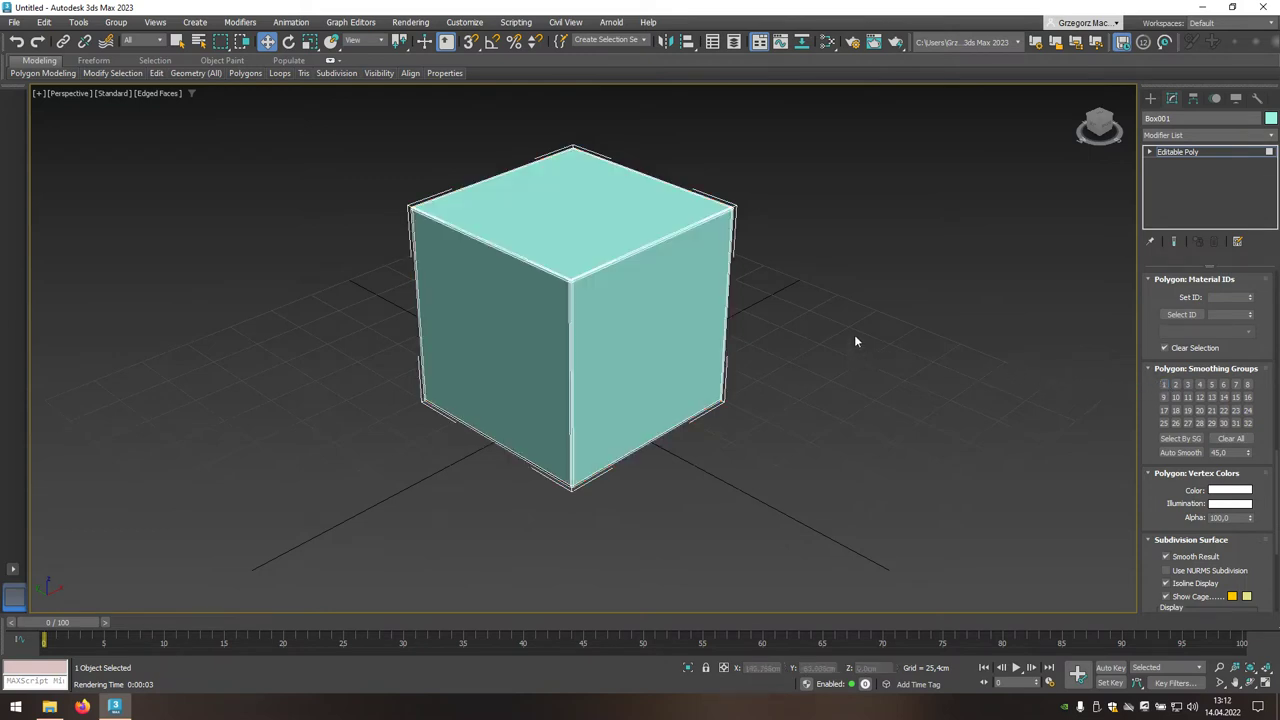
{"action": "left_click", "coordinate": [873, 42]}
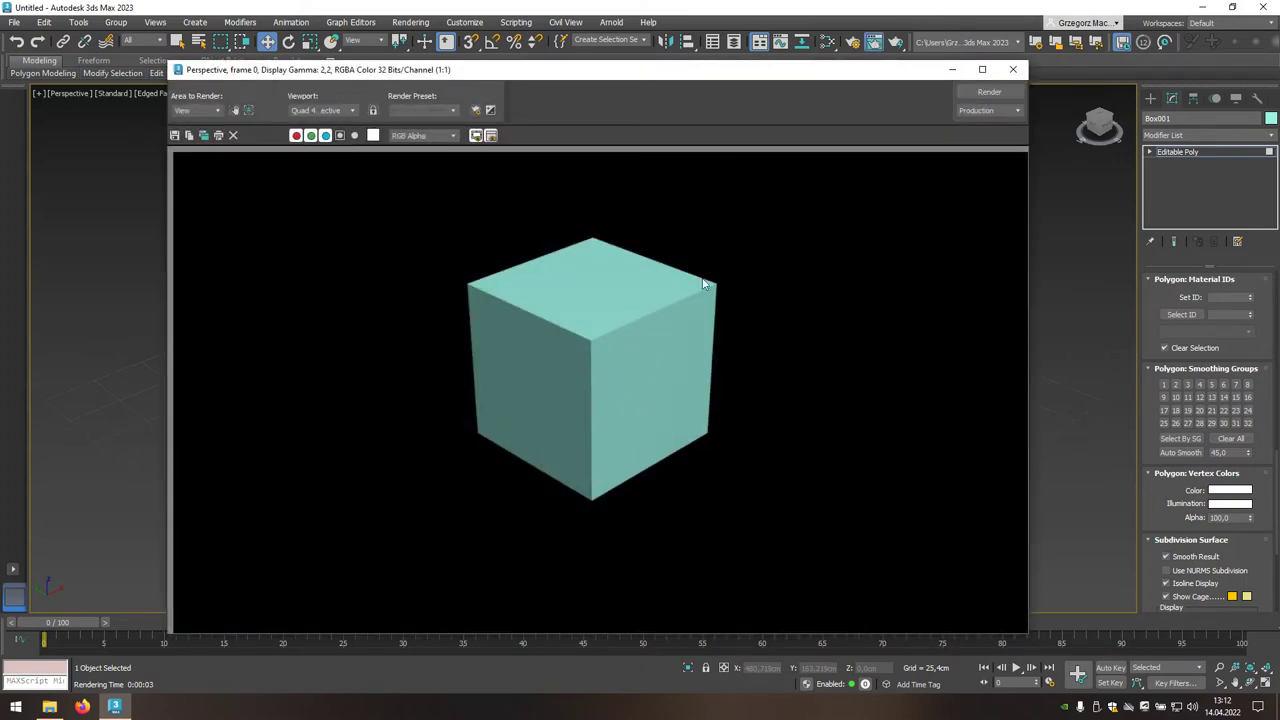
{"action": "left_click", "coordinate": [895, 42]}
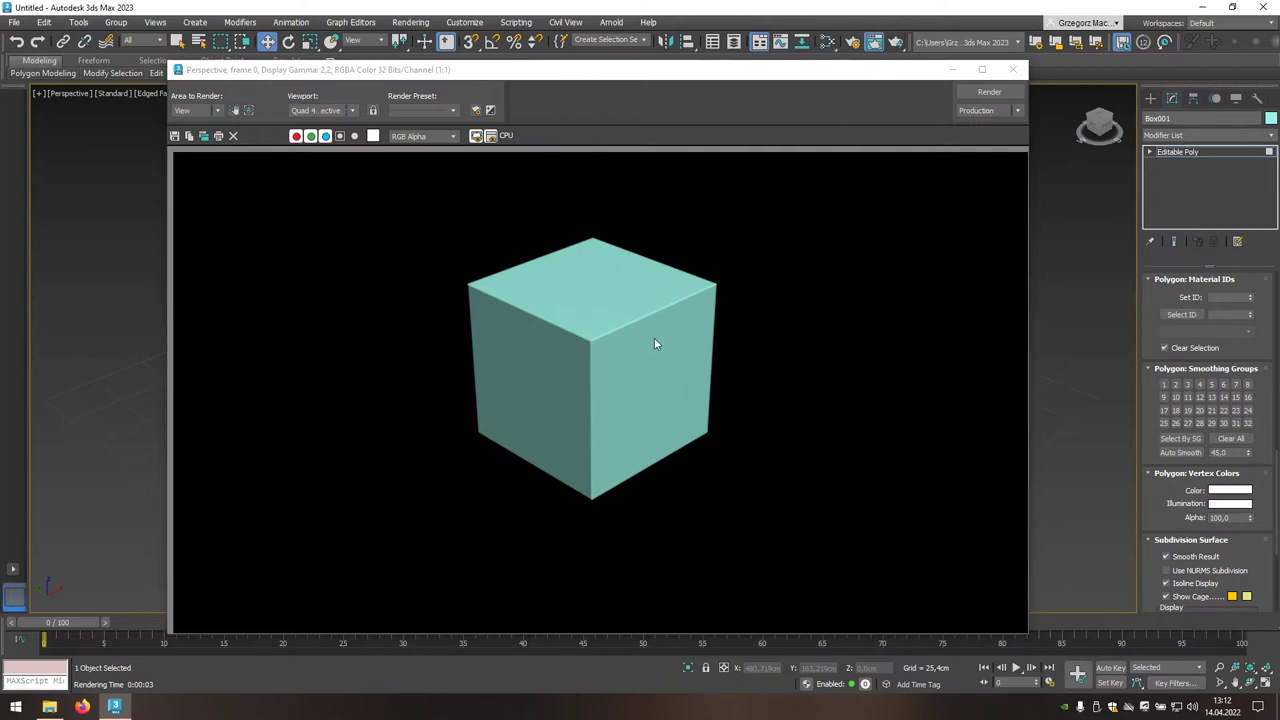
{"action": "left_click", "coordinate": [1012, 70]}
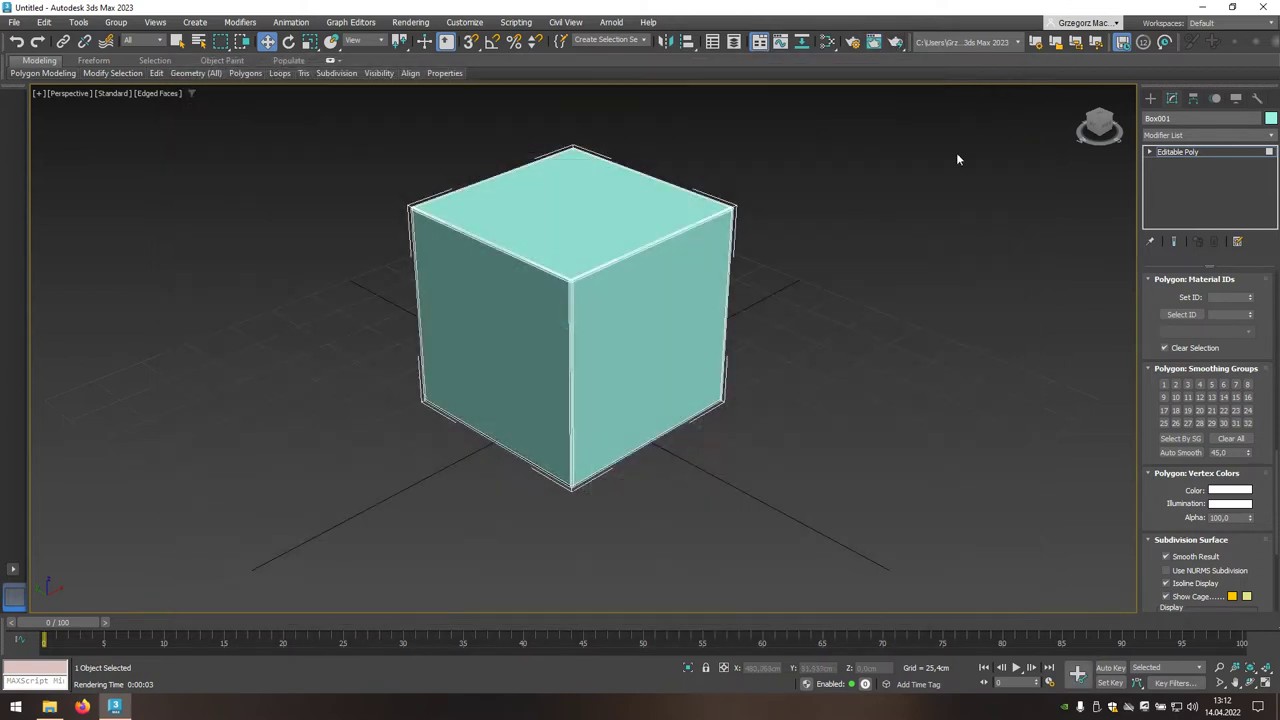
Set material ID 1 on all 54 polygons and return to object level
{"action": "key", "text": "ctrl+a"}
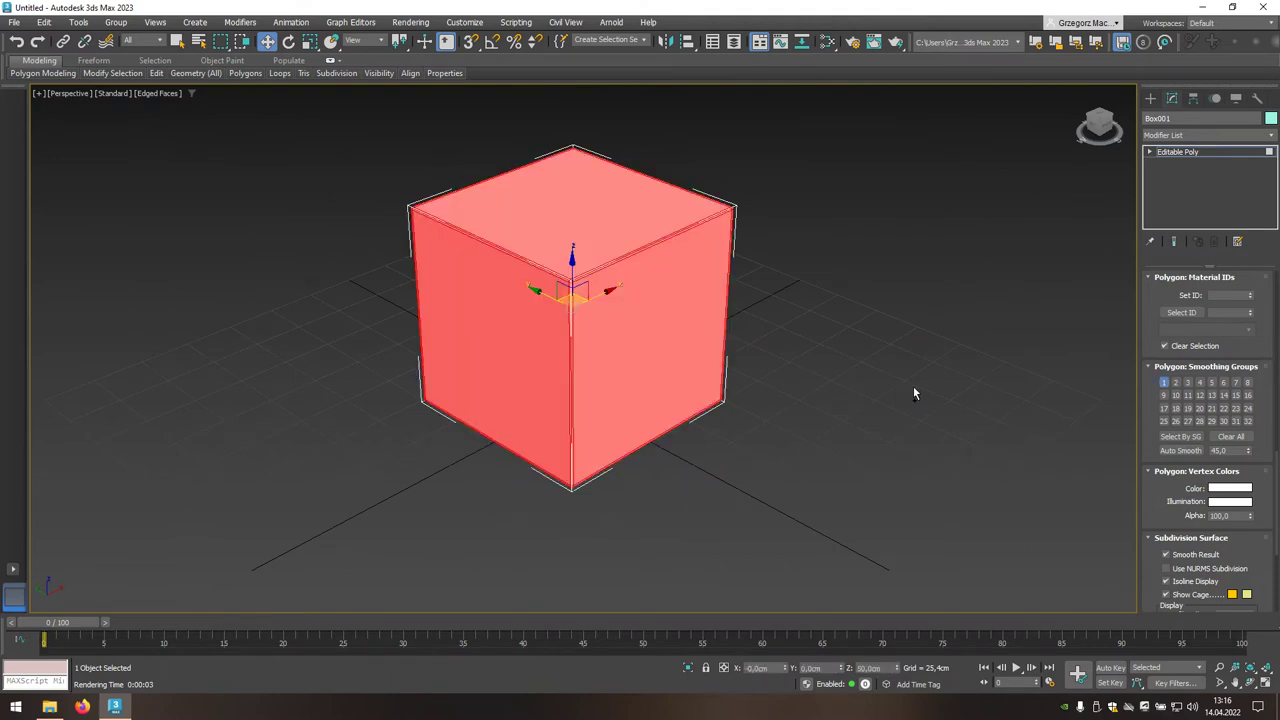
{"action": "left_click", "coordinate": [1228, 295]}
{"action": "key", "text": "Return"}
{"action": "scroll", "coordinate": [1277, 481], "scroll_direction": "up", "scroll_amount": 3}
{"action": "scroll", "coordinate": [1277, 481], "scroll_direction": "up", "scroll_amount": 3}
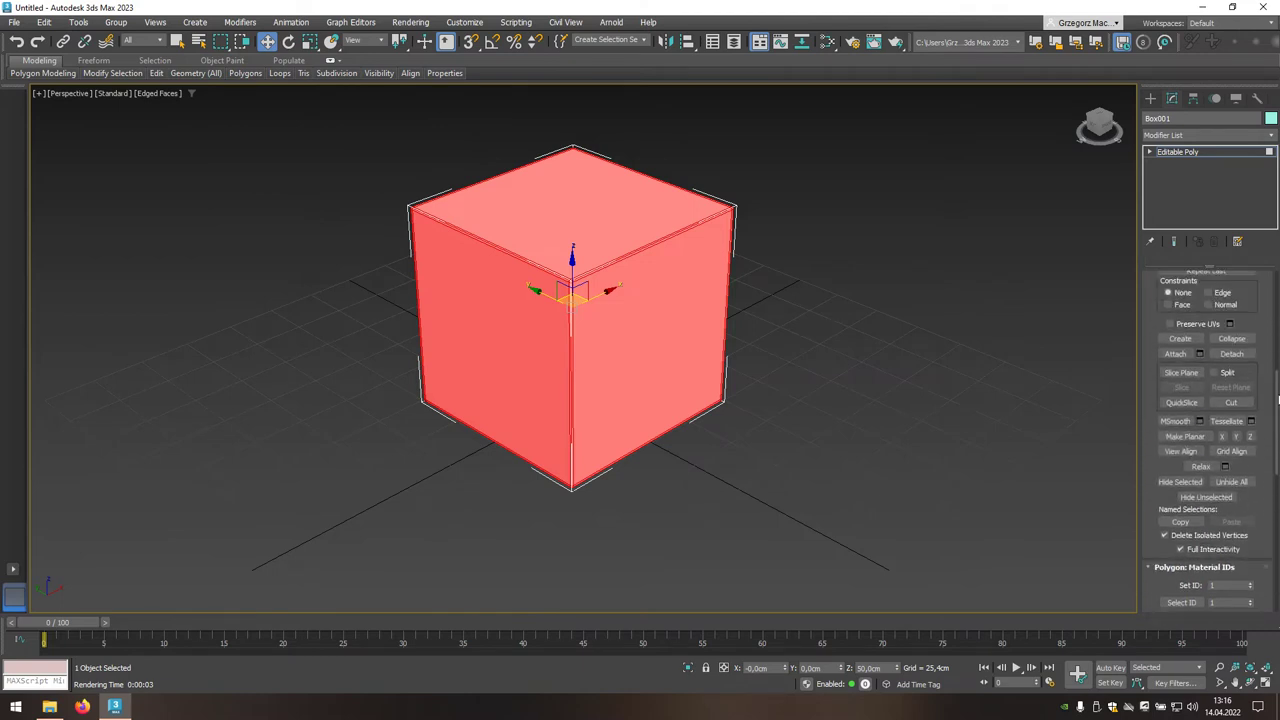
{"action": "scroll", "coordinate": [1277, 481], "scroll_direction": "up", "scroll_amount": 3}
{"action": "scroll", "coordinate": [1277, 481], "scroll_direction": "up", "scroll_amount": 3}
{"action": "scroll", "coordinate": [1210, 440], "scroll_direction": "up", "scroll_amount": 1}
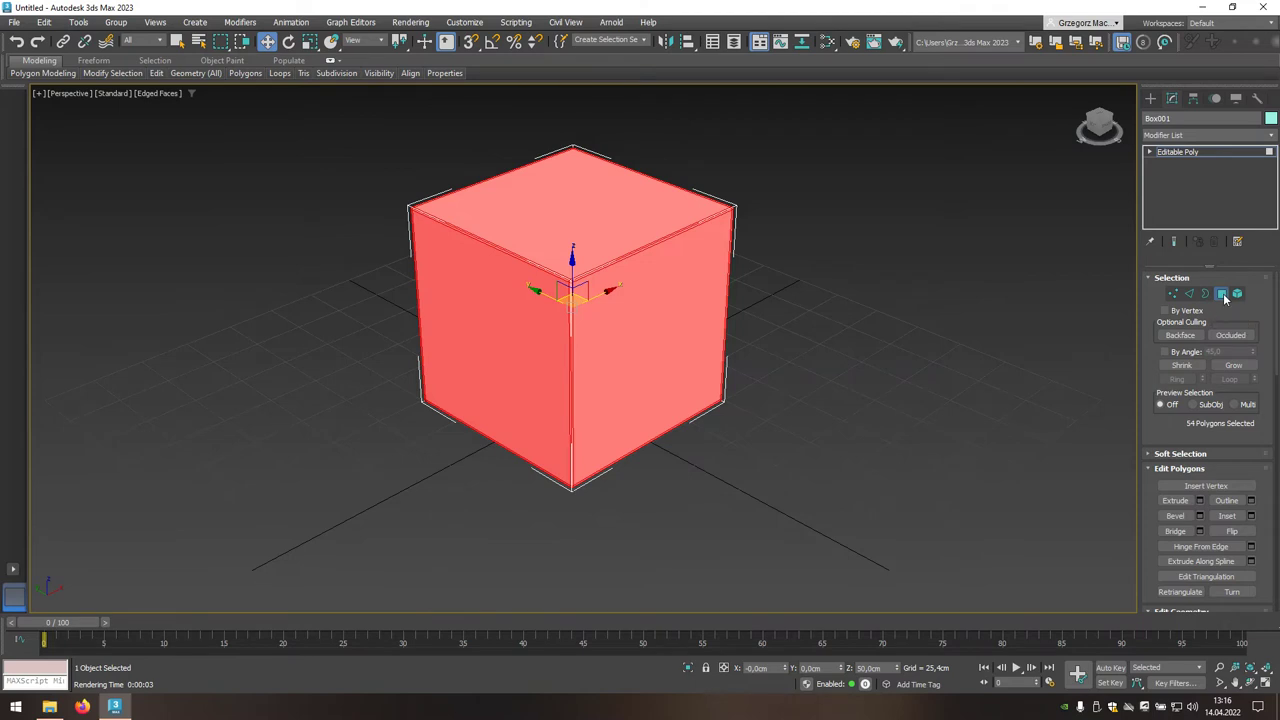
{"action": "left_click", "coordinate": [1222, 294]}
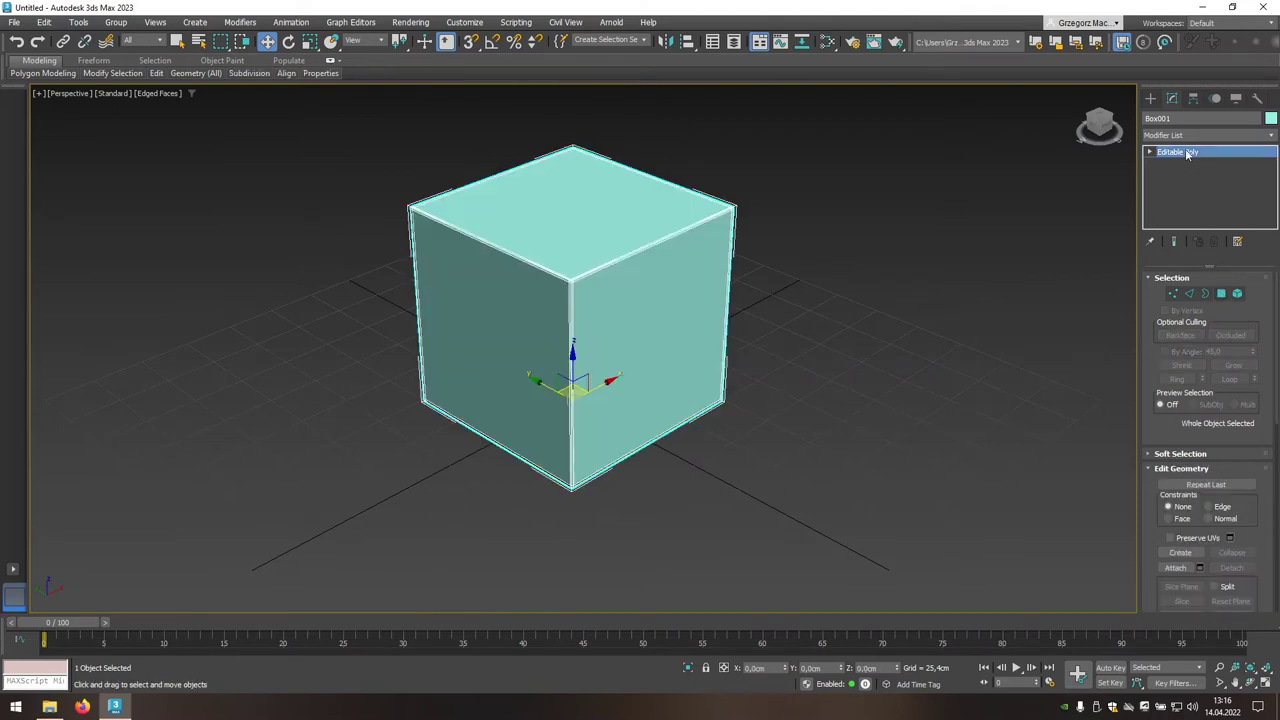
Rename the Box001 cube to SM_Cube_01 in the object name field
{"action": "left_click", "coordinate": [1177, 118]}
{"action": "type", "text": "SM_C"}
{"action": "type", "text": "ube_"}
{"action": "type", "text": "01"}
{"action": "key", "text": "Return"}
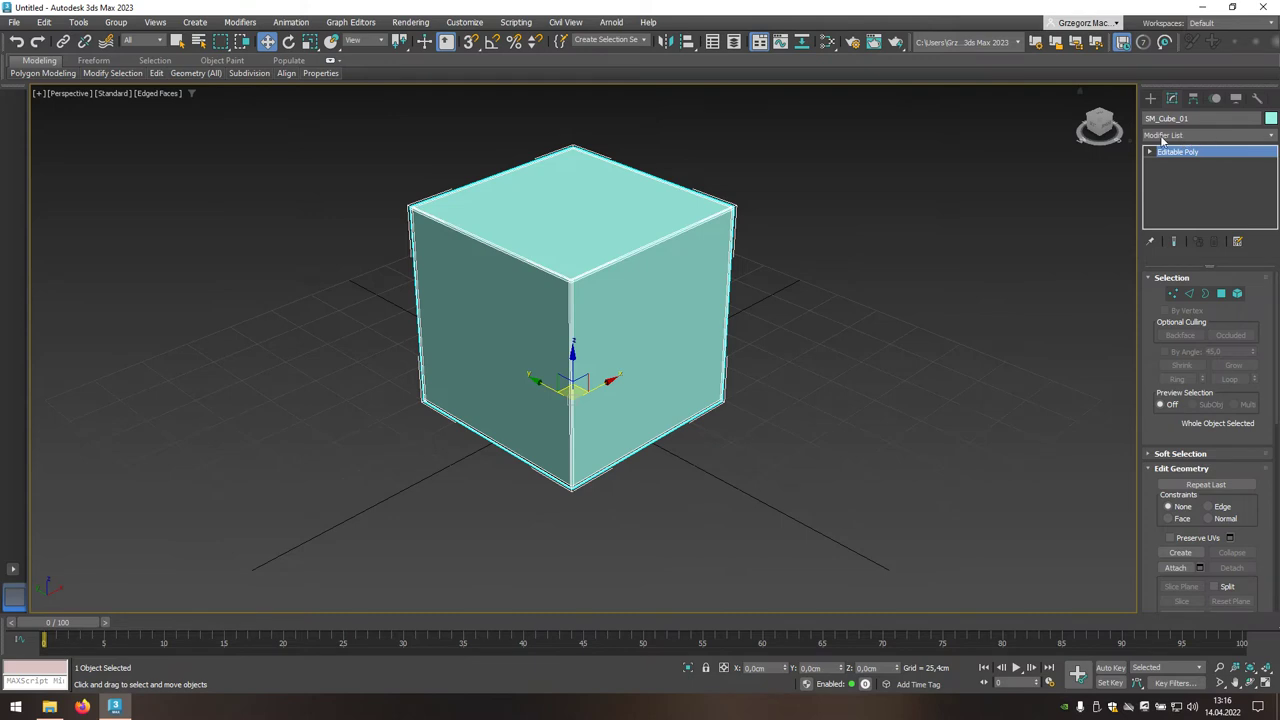
Pick Unwrap UVW from the Modifier List to place it above Editable Poly
{"action": "left_click", "coordinate": [1202, 137]}
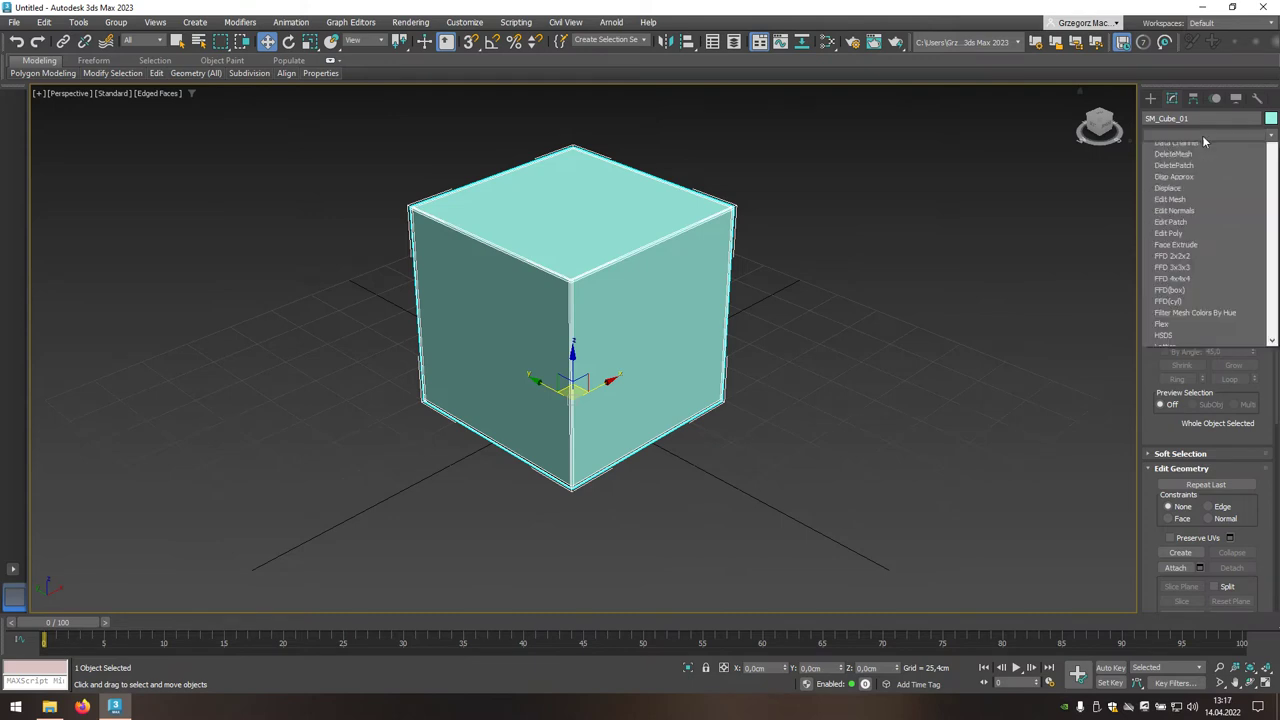
{"action": "left_click_drag", "start_coordinate": [1270, 160], "coordinate": [1277, 468]}
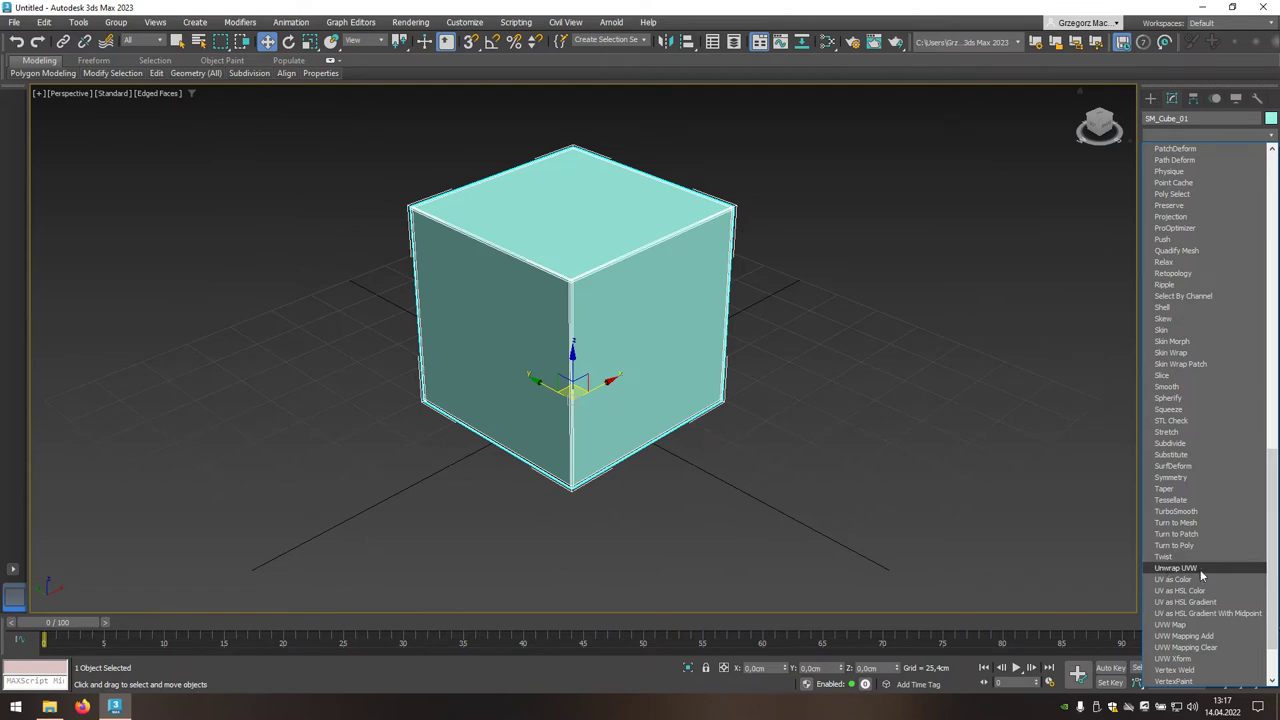
{"action": "left_click", "coordinate": [1201, 568]}
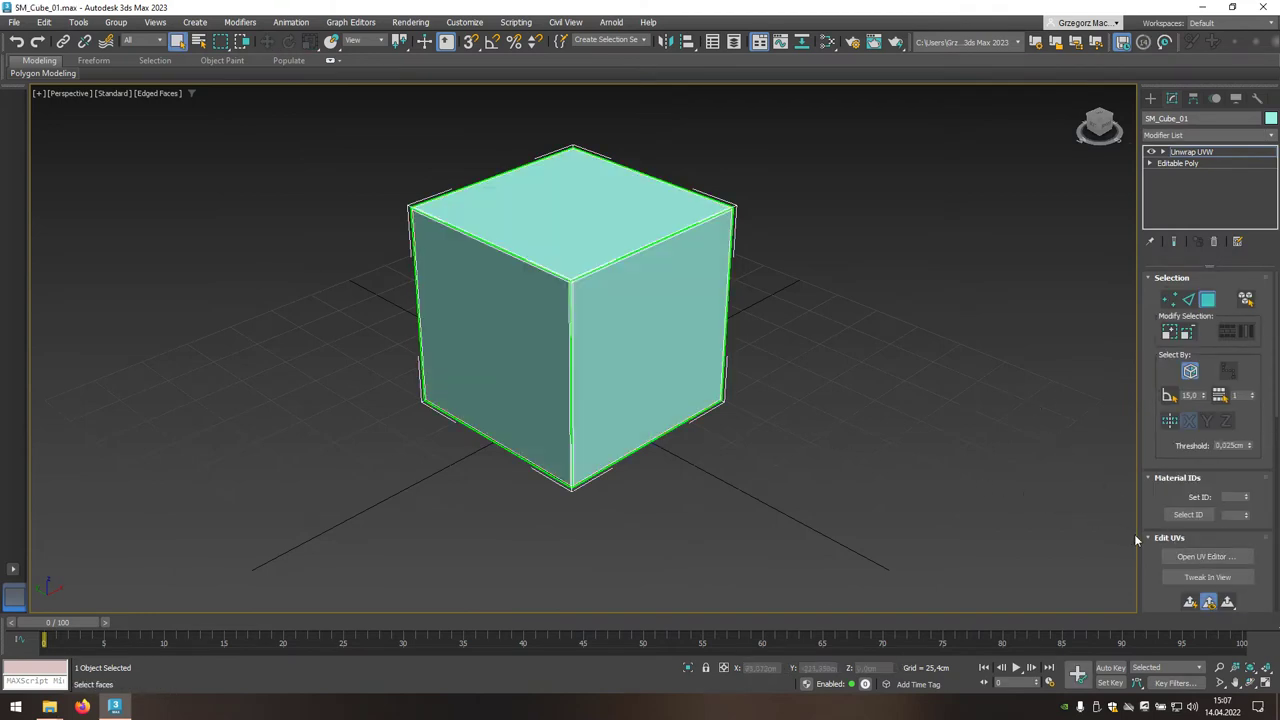
Open the Edit UVWs editor and select the cube's right, front and top faces
{"action": "left_click", "coordinate": [1222, 559]}
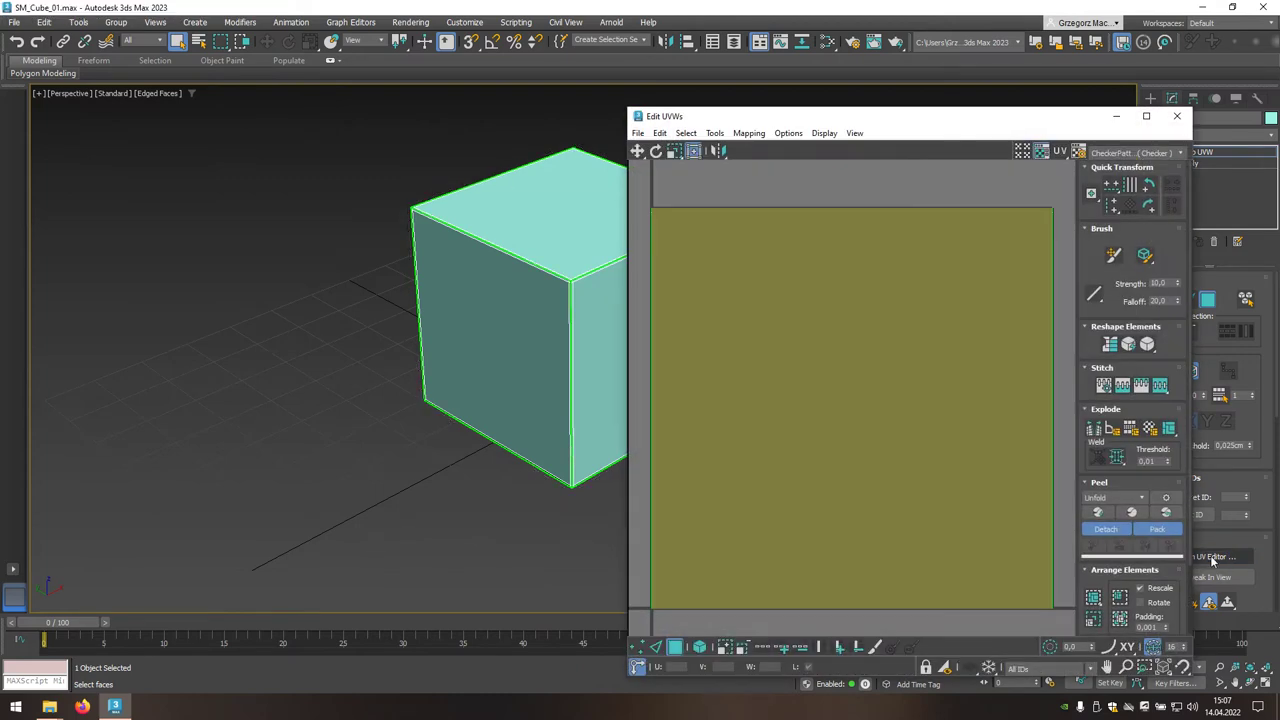
{"action": "left_click", "coordinate": [594, 375]}
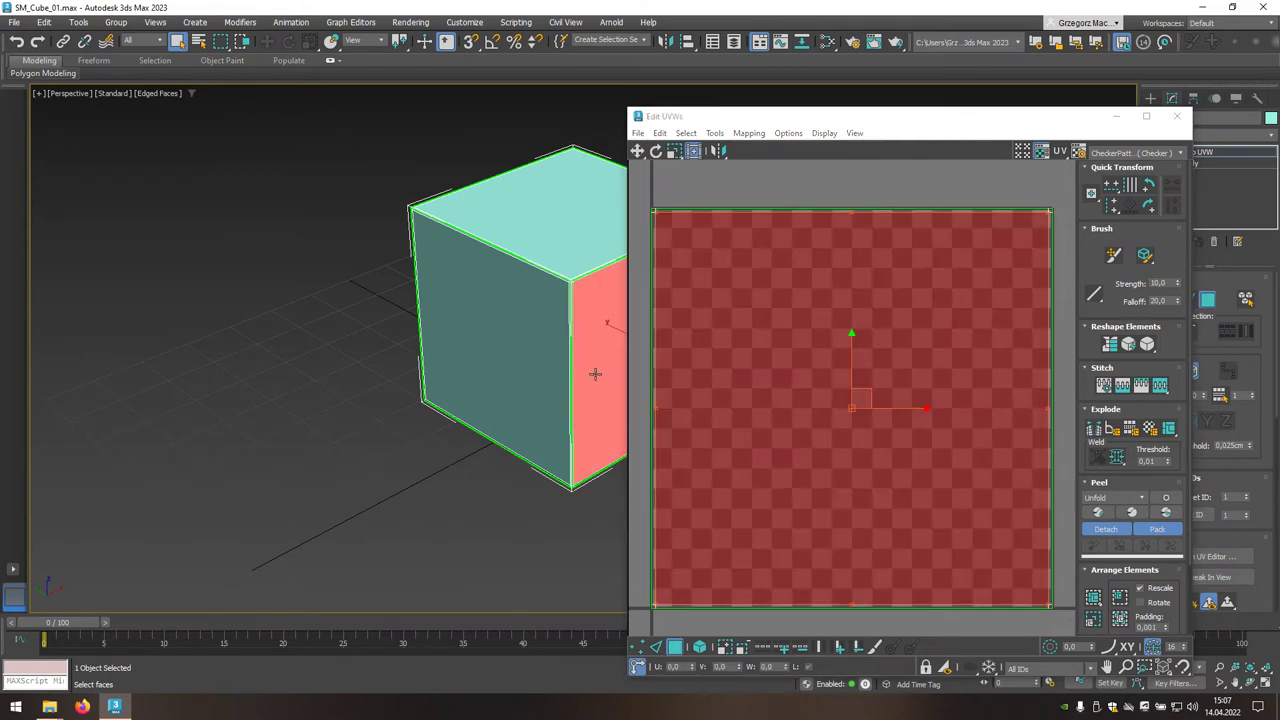
{"action": "left_click", "coordinate": [514, 357]}
{"action": "left_click", "coordinate": [560, 242]}
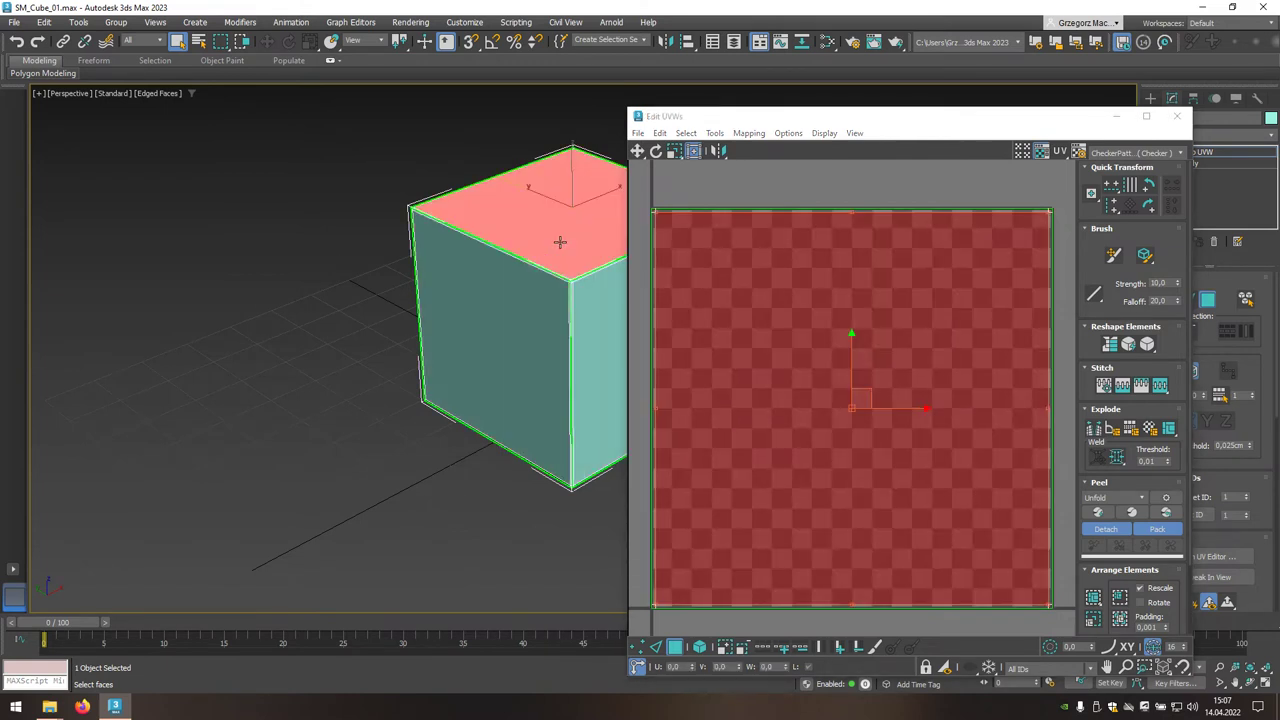
Clear the face selection and switch UV editing to vertex mode
{"action": "key", "text": "1"}
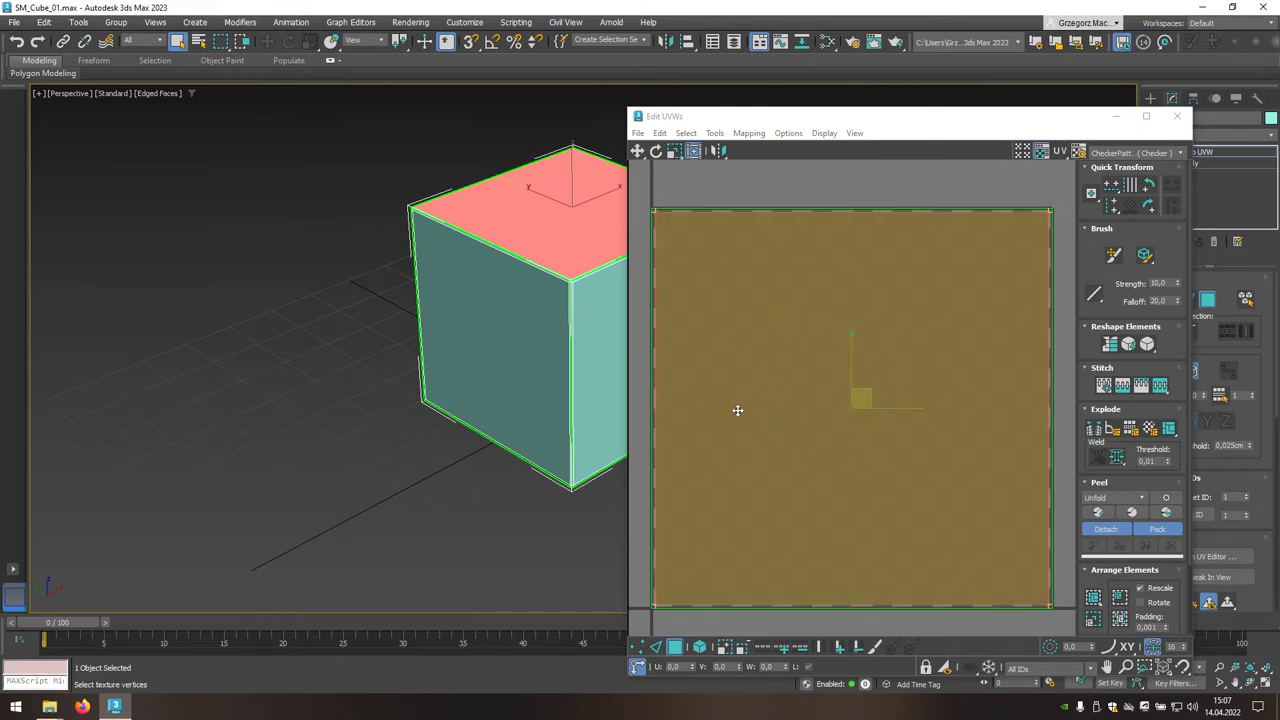
{"action": "key", "text": "3"}
{"action": "left_click", "coordinate": [589, 517]}
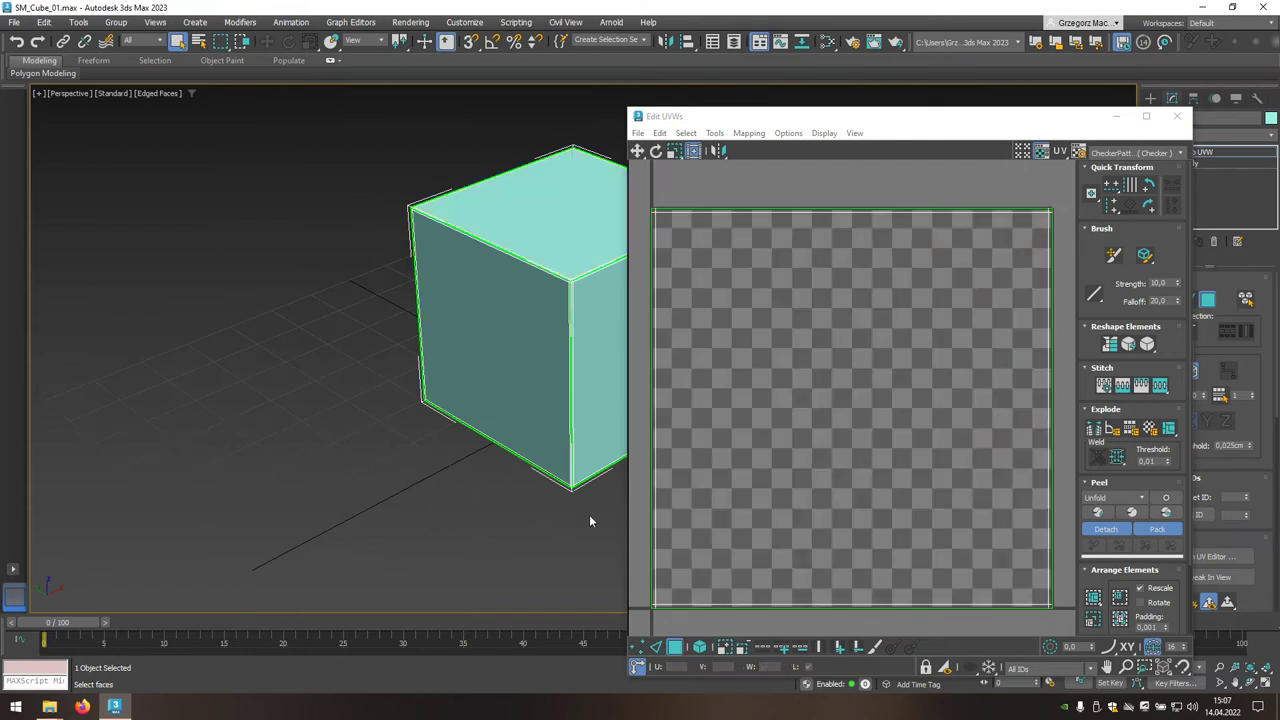
{"action": "key", "text": "1"}
{"action": "left_click", "coordinate": [758, 192]}
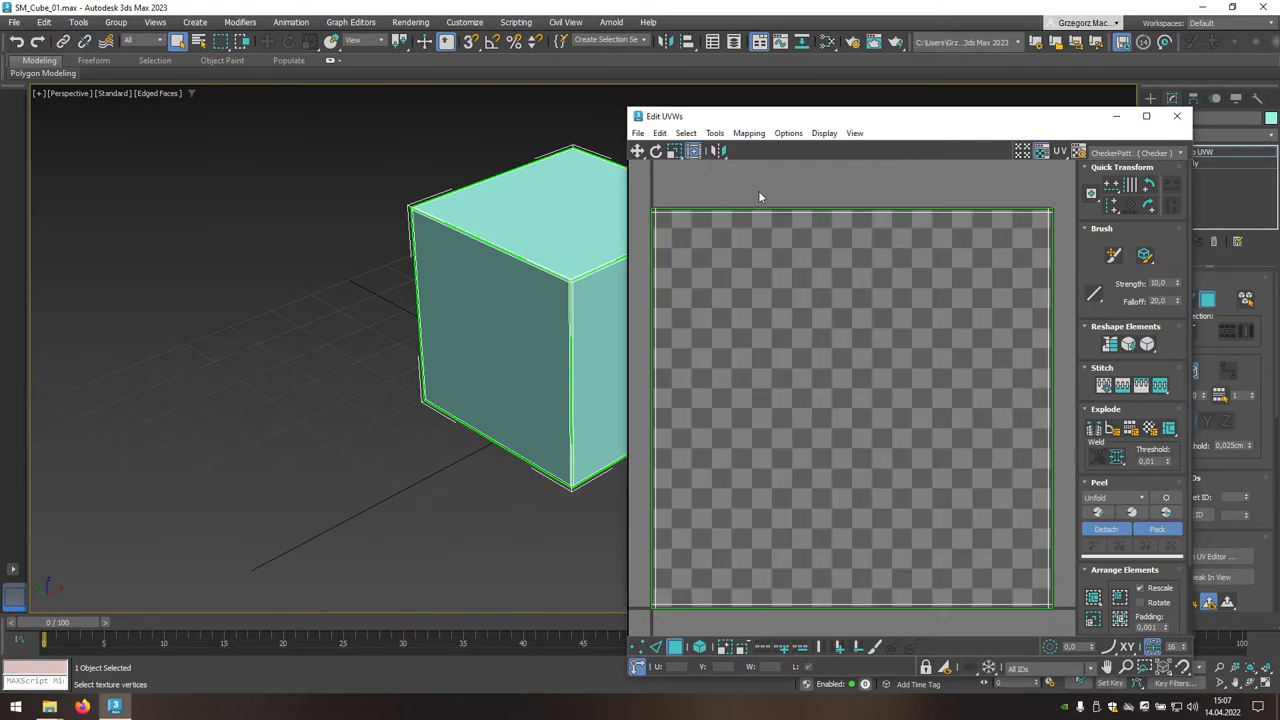
Apply Flatten Mapping to lay the cube's faces out as separate UV squares
{"action": "left_click", "coordinate": [749, 134]}
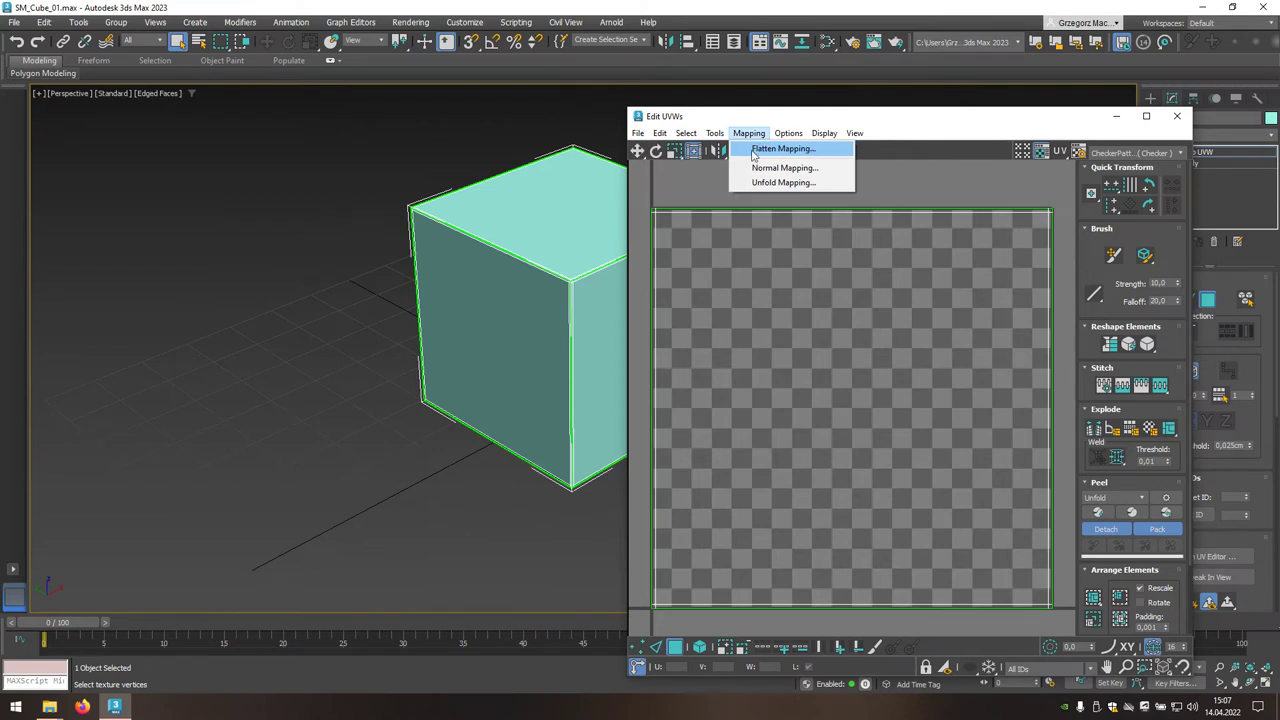
{"action": "left_click", "coordinate": [811, 150]}
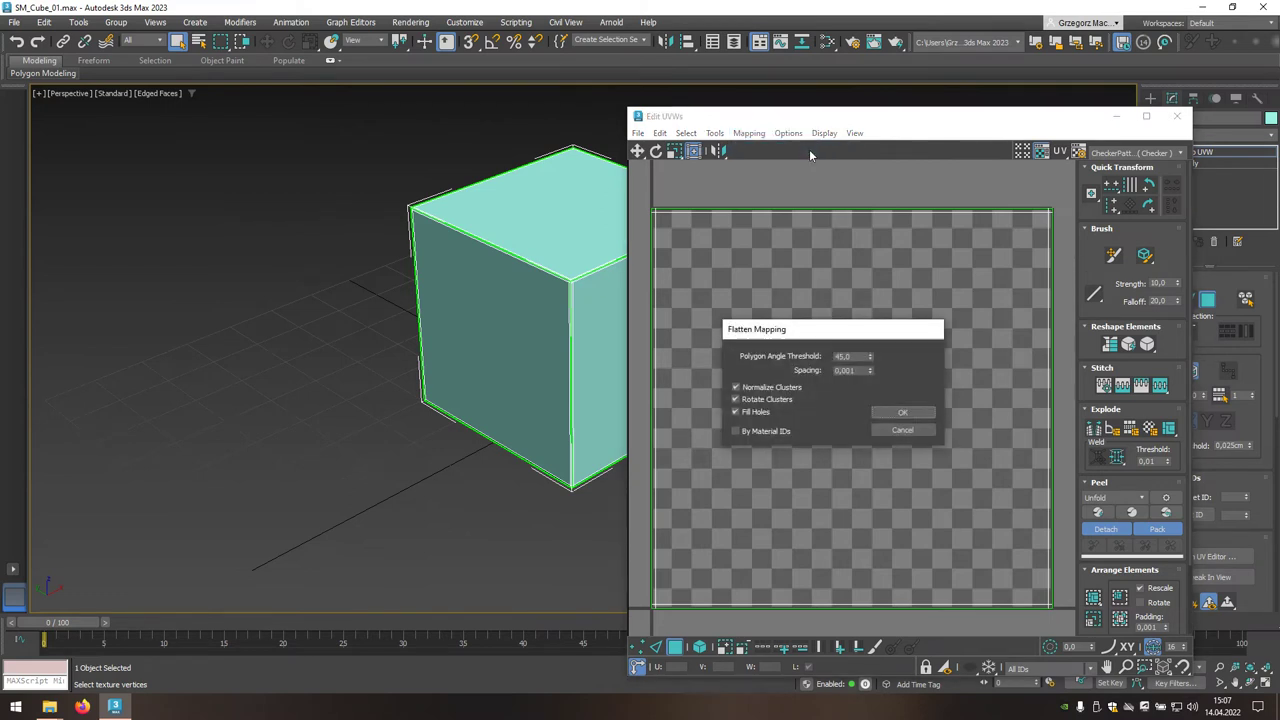
{"action": "left_click", "coordinate": [896, 413]}
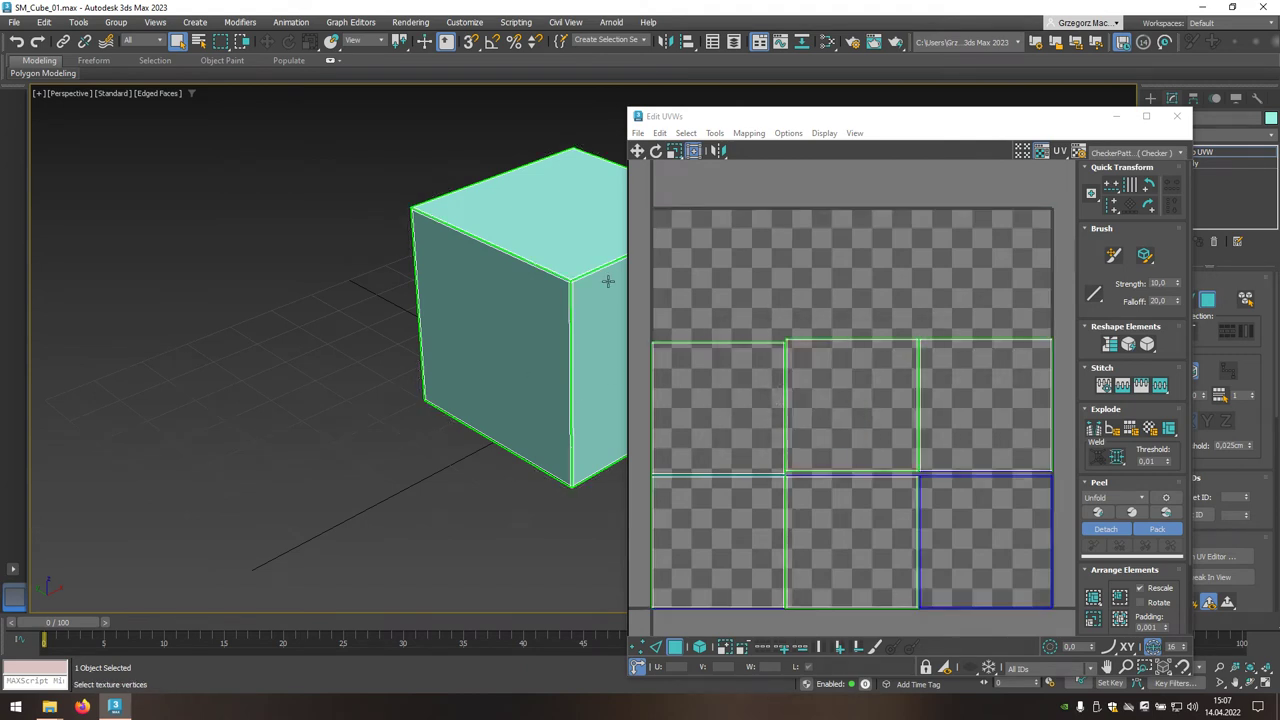
Check the top, right and front-left faces, then maximize the Edit UVWs window
{"action": "left_click", "coordinate": [566, 232]}
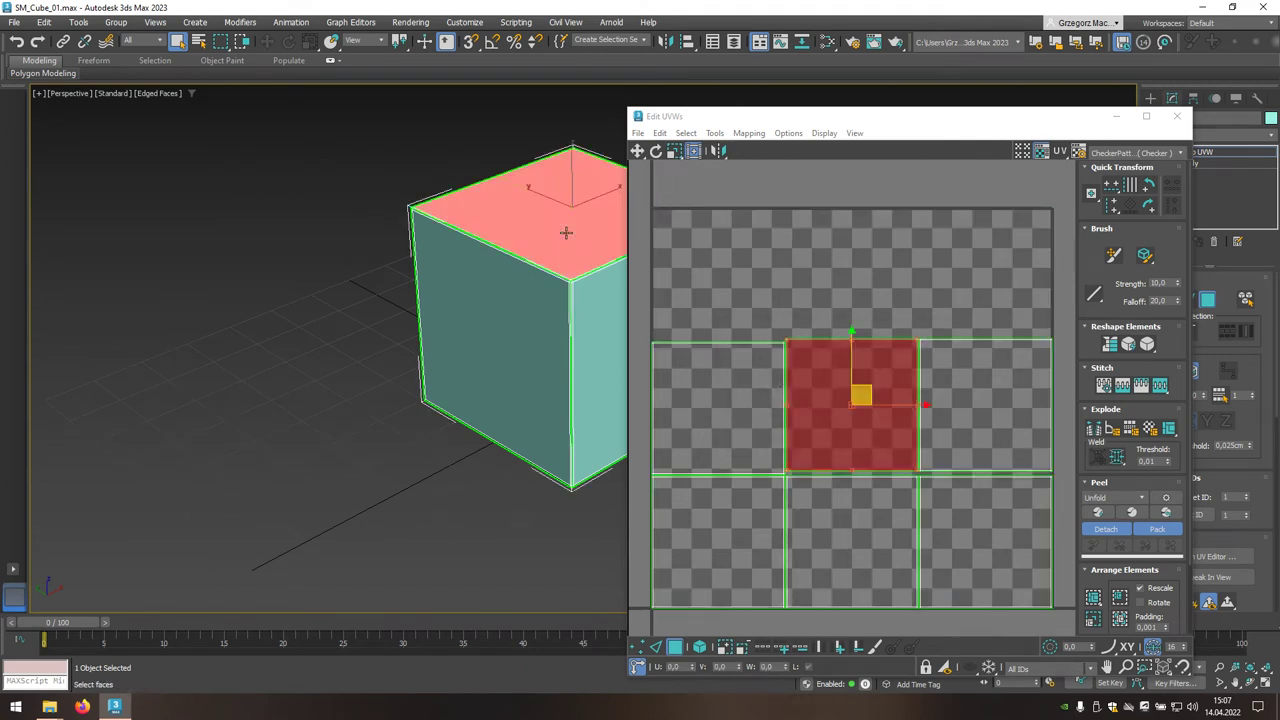
{"action": "left_click", "coordinate": [591, 319]}
{"action": "left_click", "coordinate": [535, 321]}
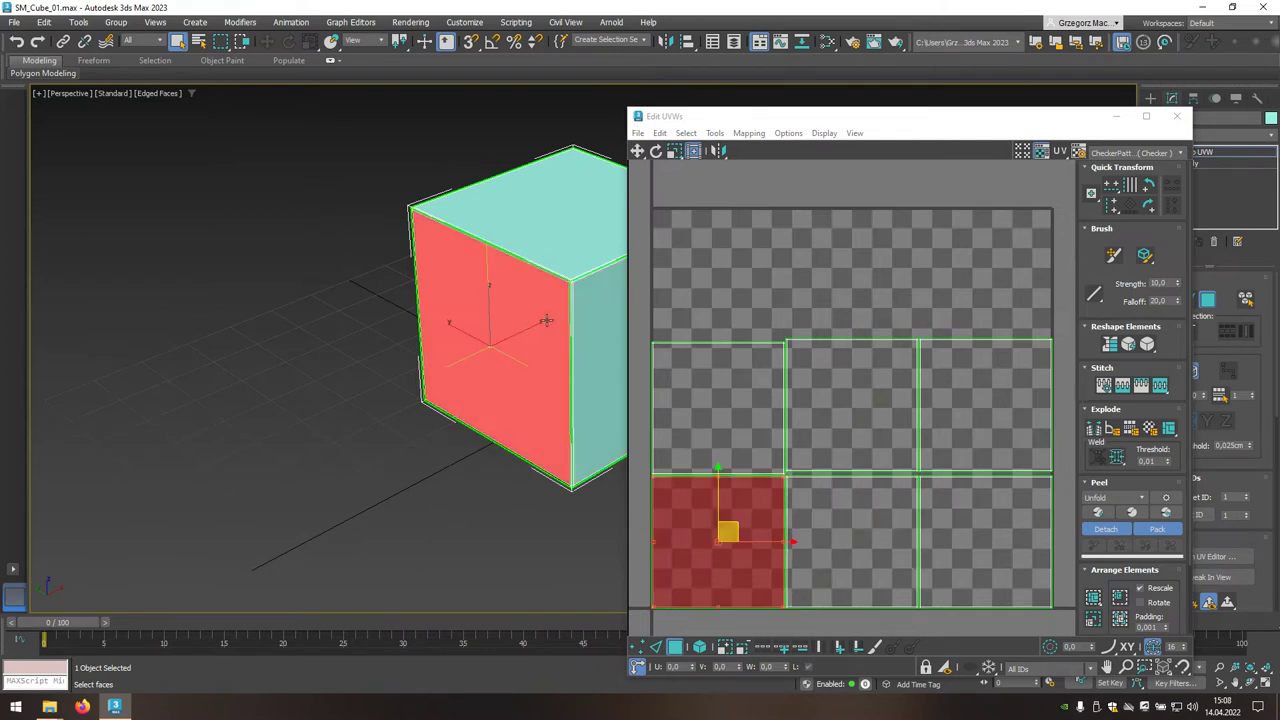
{"action": "left_click", "coordinate": [1147, 118]}
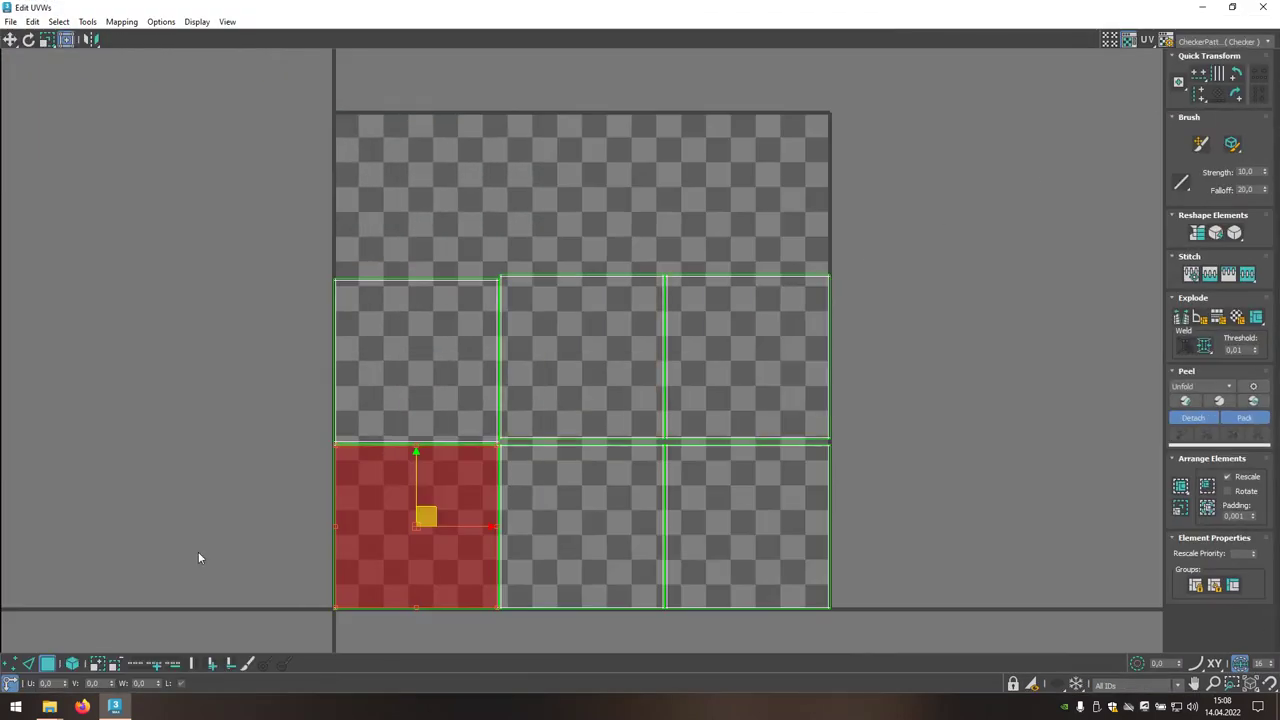
In edge mode, stitch two UV squares onto successive left edges with Stitch: Custom
{"action": "left_click", "coordinate": [30, 665]}
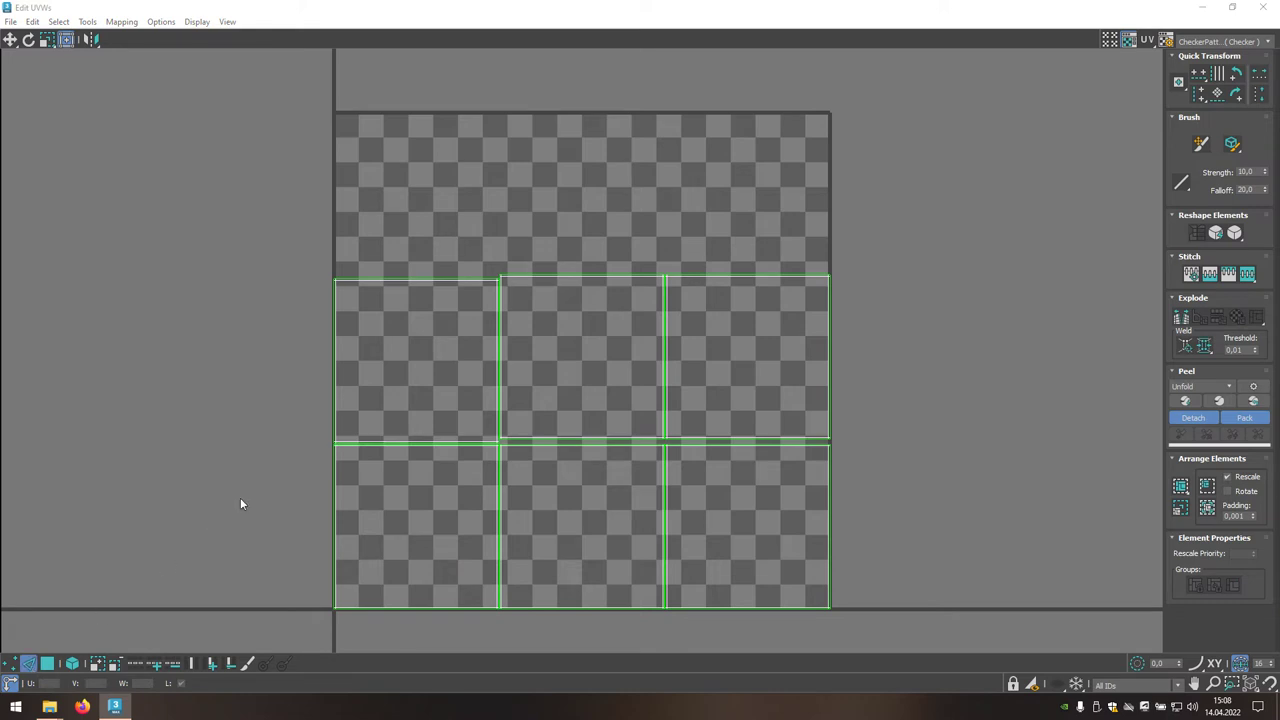
{"action": "scroll", "coordinate": [360, 432], "scroll_direction": "up", "scroll_amount": 3}
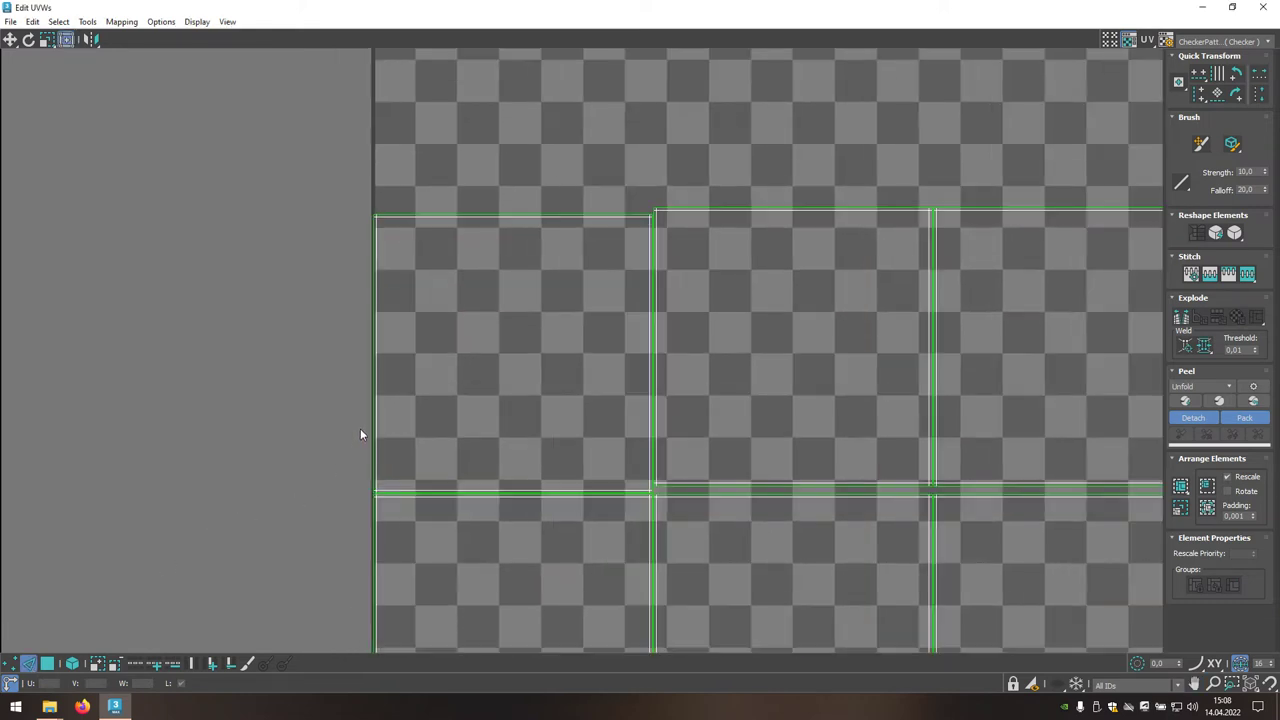
{"action": "scroll", "coordinate": [361, 433], "scroll_direction": "up", "scroll_amount": 1}
{"action": "left_click", "coordinate": [377, 418]}
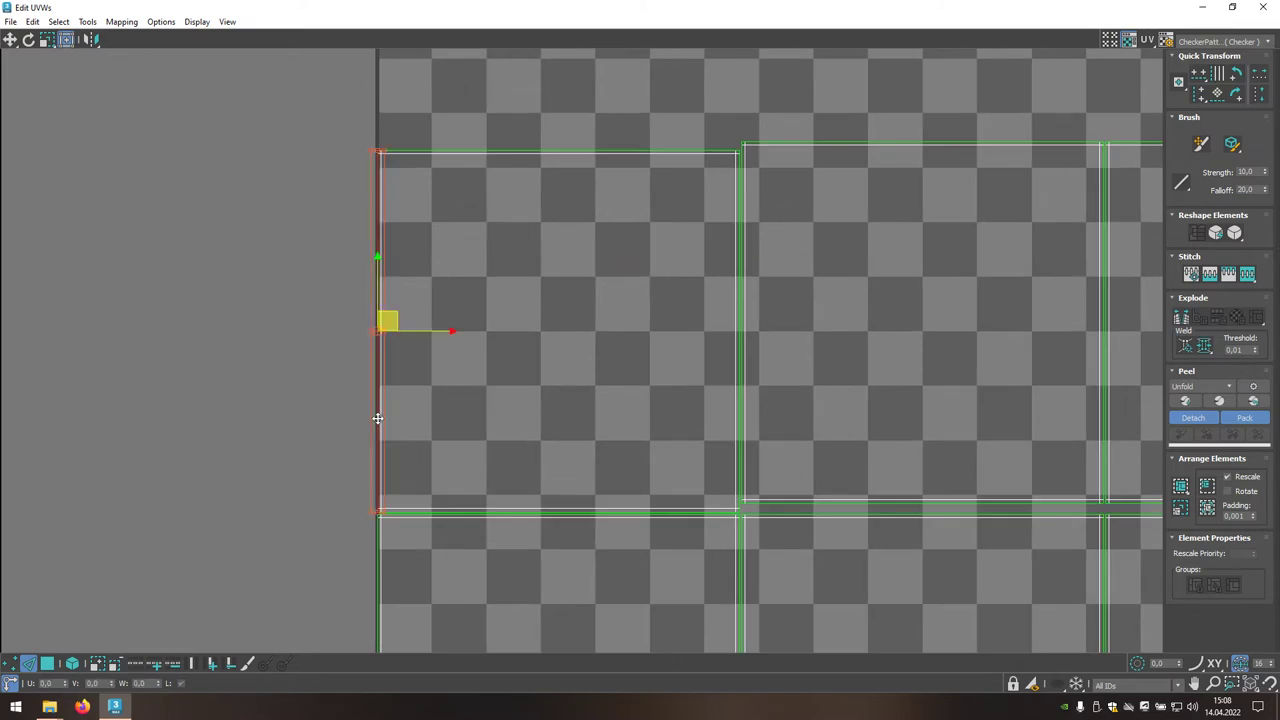
{"action": "middle_click_drag", "start_coordinate": [289, 497], "coordinate": [227, 482]}
{"action": "scroll", "coordinate": [227, 482], "scroll_direction": "down", "scroll_amount": 2}
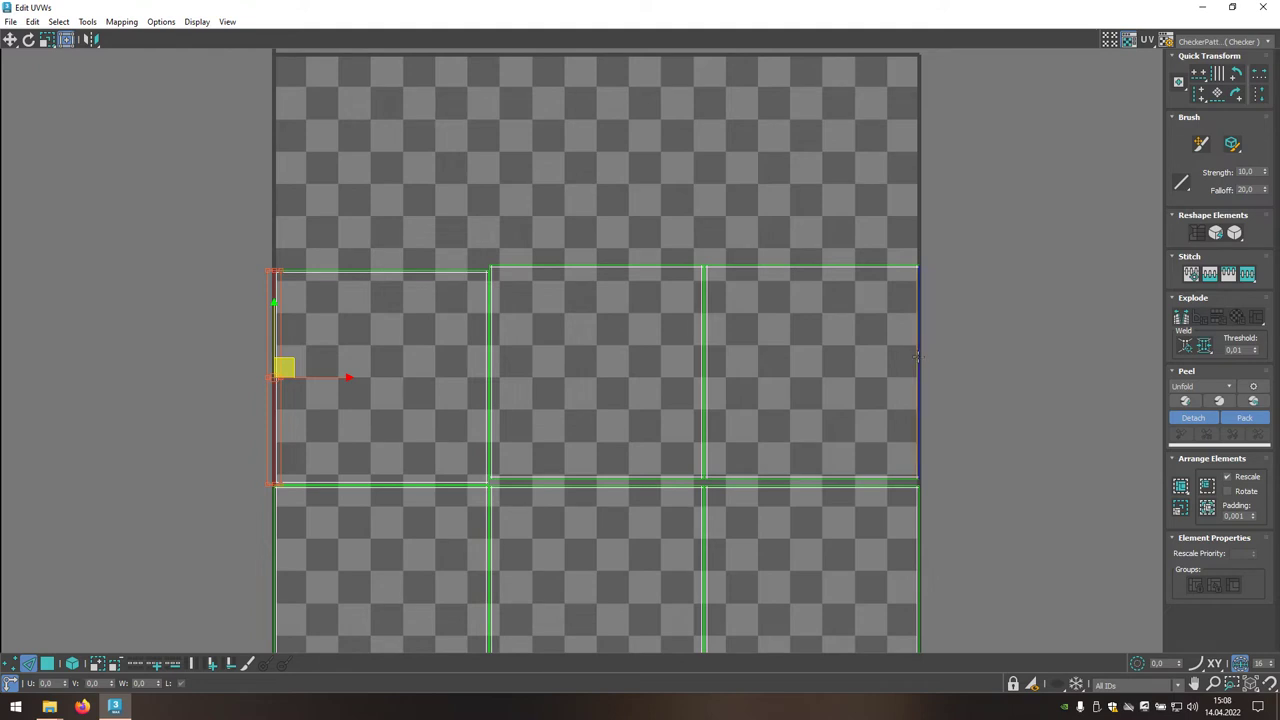
{"action": "left_click", "coordinate": [1248, 274]}
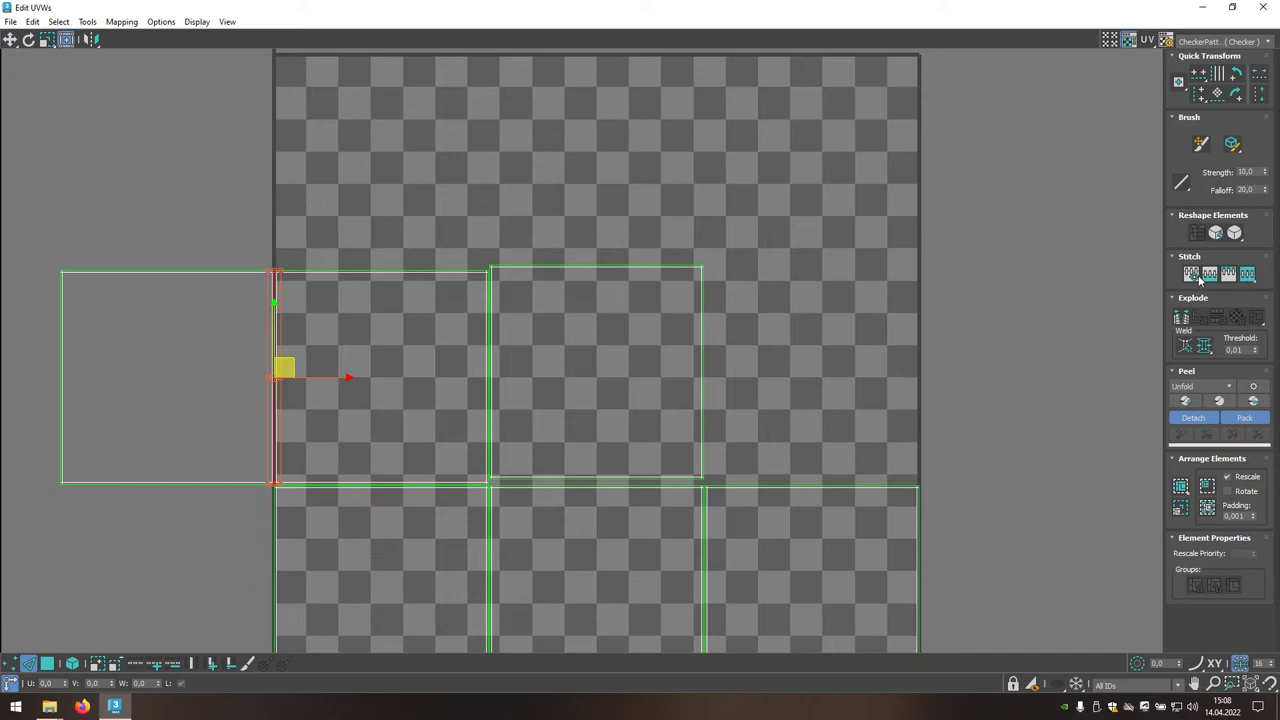
{"action": "mouse_move", "coordinate": [146, 526]}
{"action": "middle_mouse_down"}
{"action": "mouse_move", "coordinate": [289, 523]}
{"action": "mouse_move", "coordinate": [277, 466]}
{"action": "middle_mouse_up"}
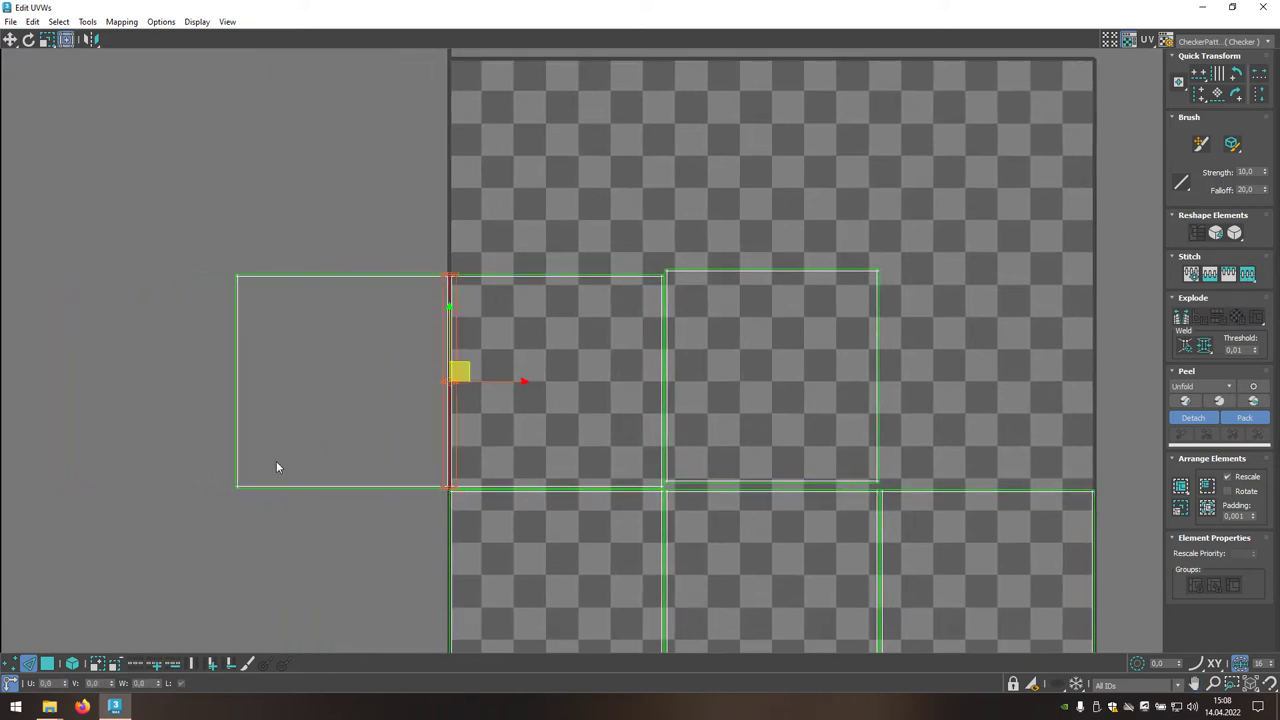
{"action": "left_click", "coordinate": [235, 410]}
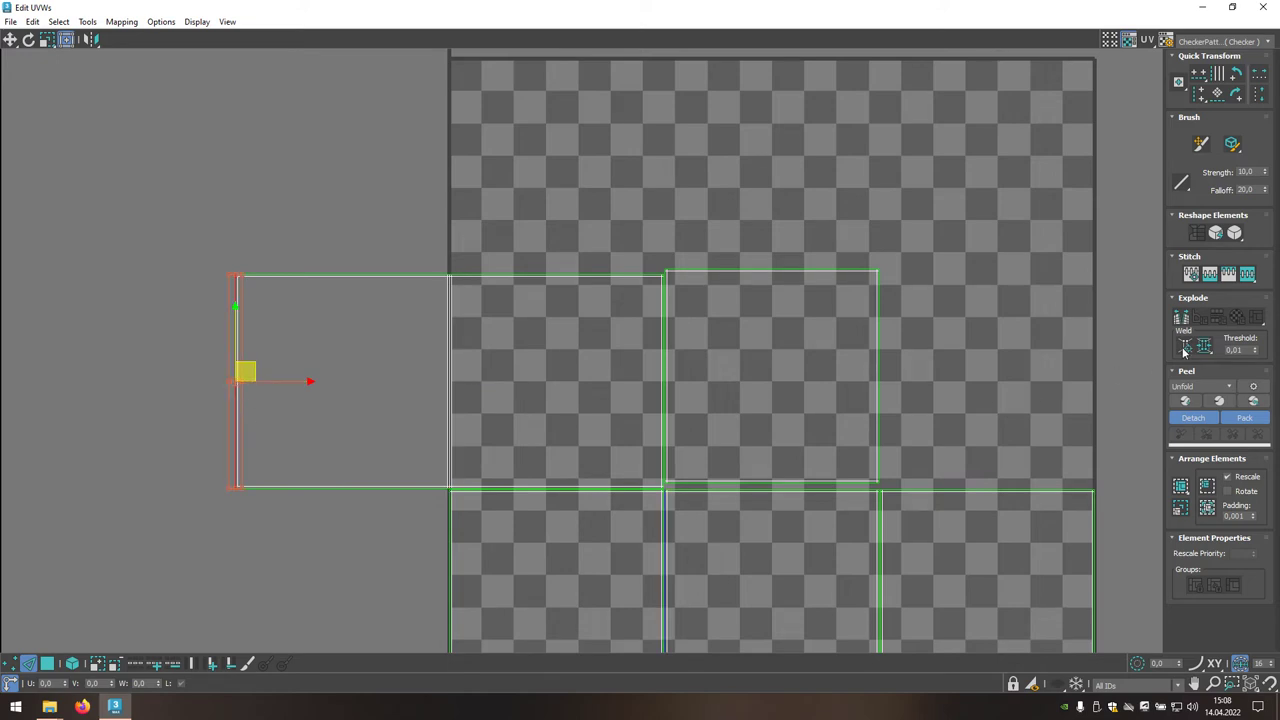
{"action": "left_click", "coordinate": [1247, 274]}
Select the long horizontal edge strip and stitch a square onto it
{"action": "middle_click_drag", "start_coordinate": [400, 294], "coordinate": [511, 349]}
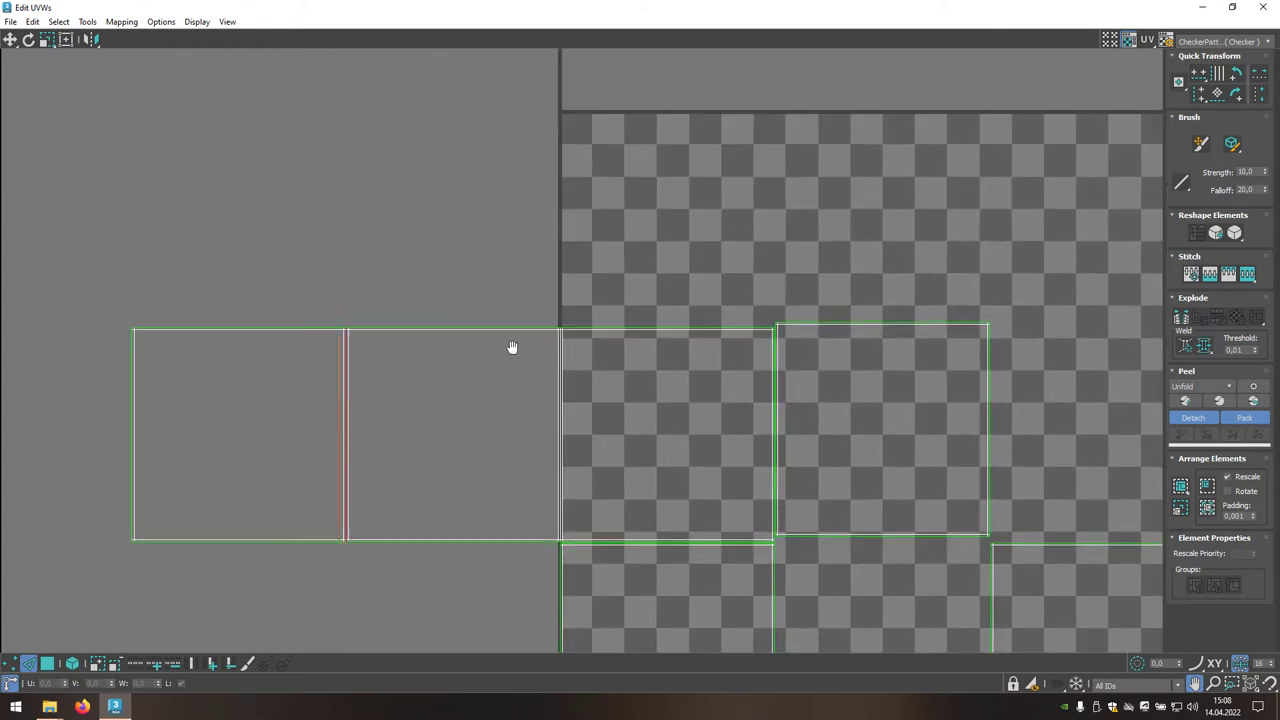
{"action": "scroll", "coordinate": [366, 328], "scroll_direction": "up", "scroll_amount": 4}
{"action": "scroll", "coordinate": [366, 328], "scroll_direction": "up", "scroll_amount": 4}
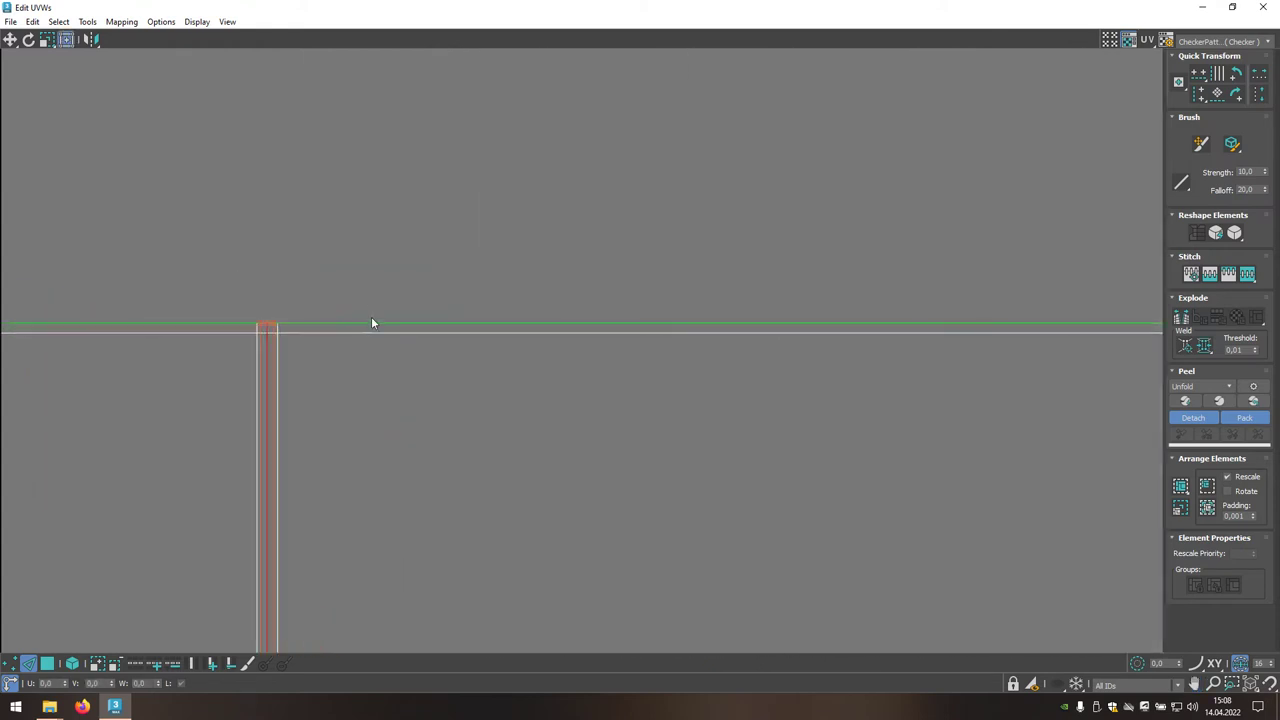
{"action": "left_click", "coordinate": [372, 325]}
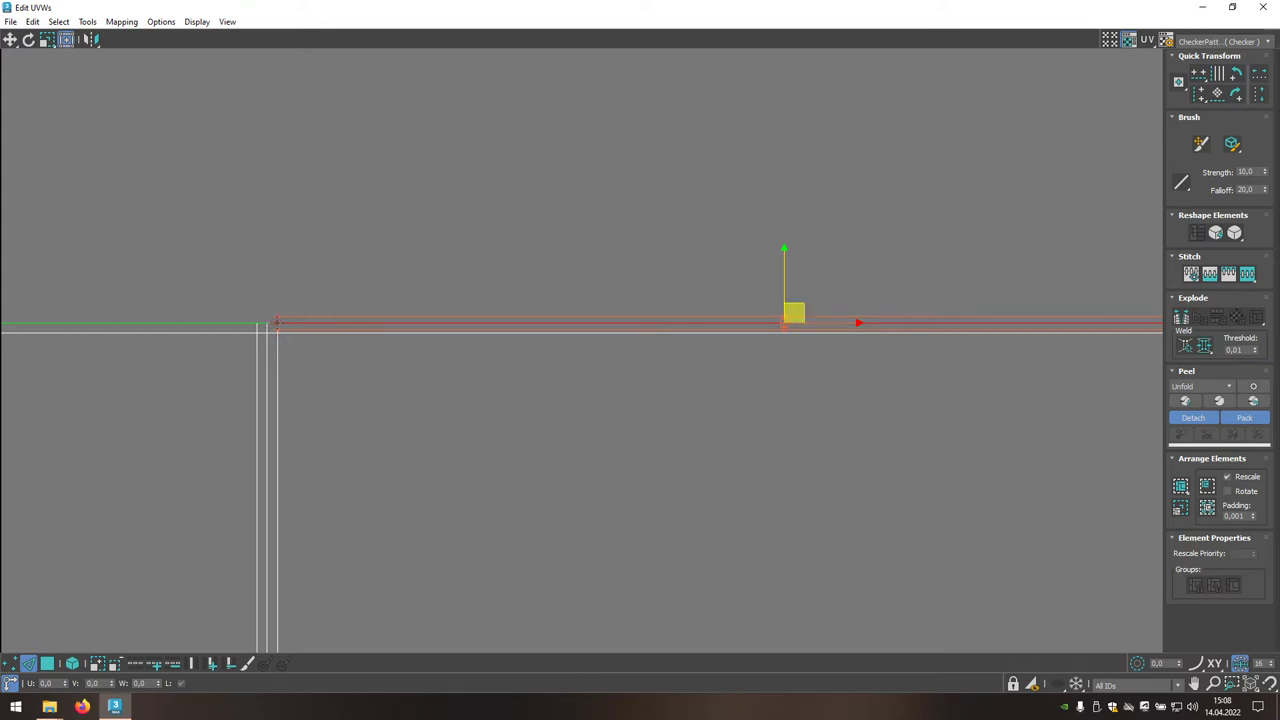
{"action": "left_click", "coordinate": [269, 323], "text": "ctrl"}
{"action": "middle_click_drag", "start_coordinate": [800, 290], "coordinate": [640, 283]}
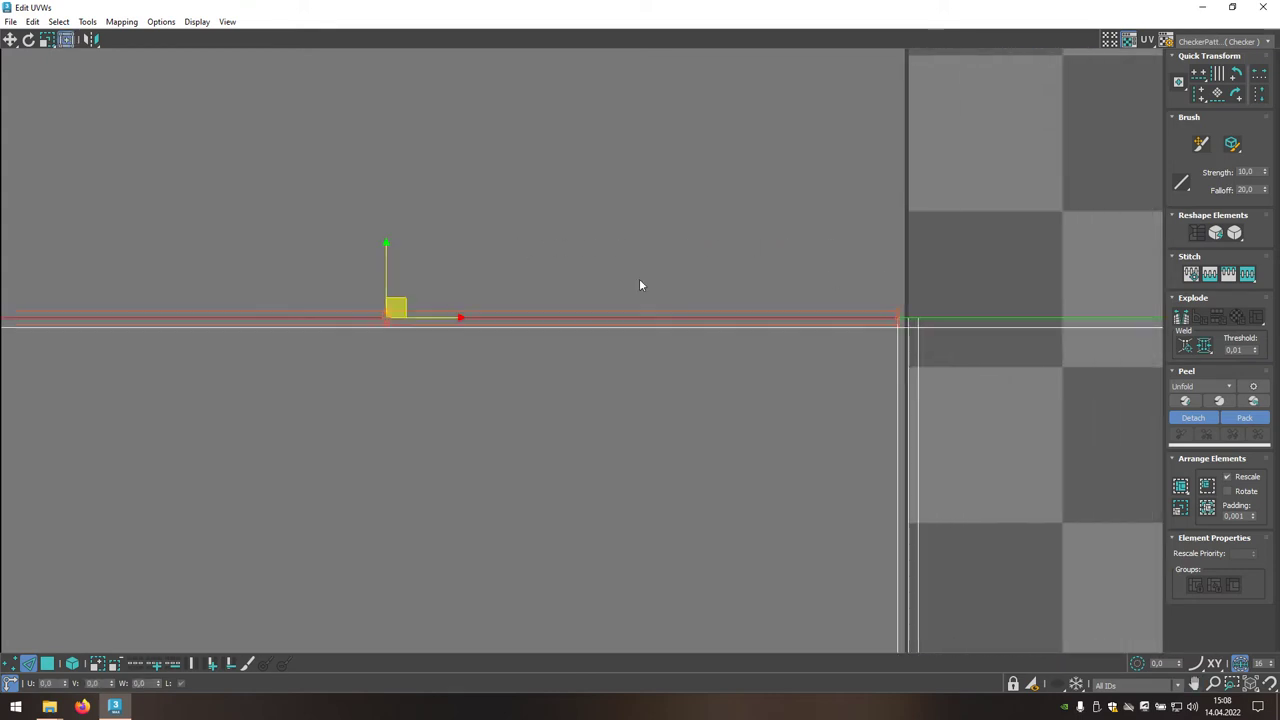
{"action": "left_click", "coordinate": [901, 320], "text": "ctrl"}
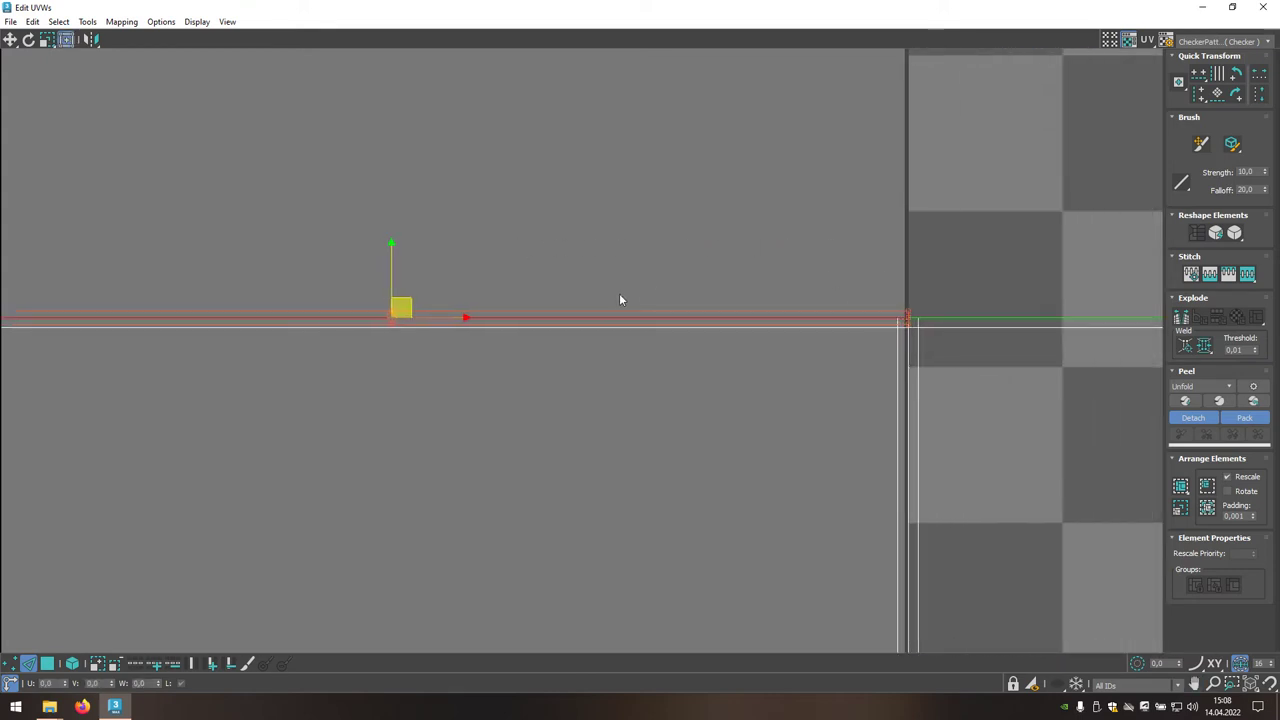
{"action": "scroll", "coordinate": [349, 409], "scroll_direction": "down", "scroll_amount": 1}
{"action": "middle_click_drag", "start_coordinate": [349, 409], "coordinate": [454, 403]}
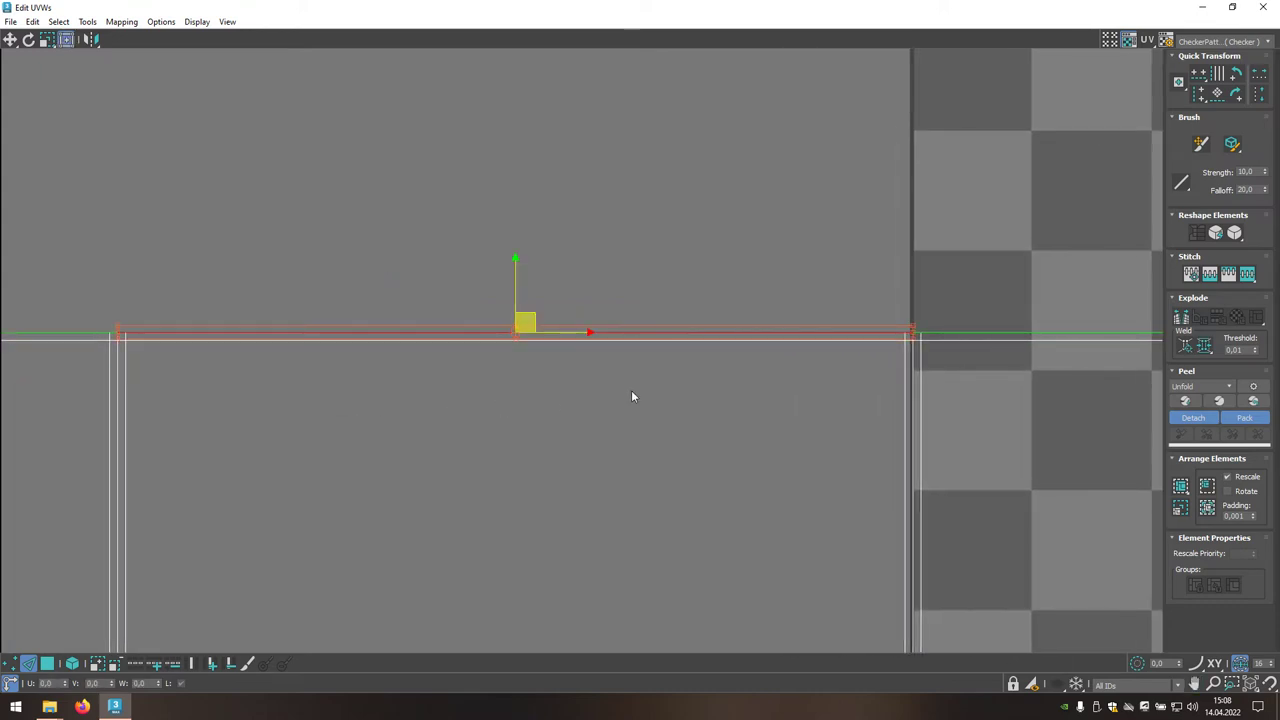
{"action": "left_click", "coordinate": [1247, 274]}
Stitch the last two squares onto the column's top edges to complete the cross
{"action": "middle_click_drag", "start_coordinate": [866, 392], "coordinate": [768, 403]}
{"action": "scroll", "coordinate": [768, 403], "scroll_direction": "down", "scroll_amount": 3}
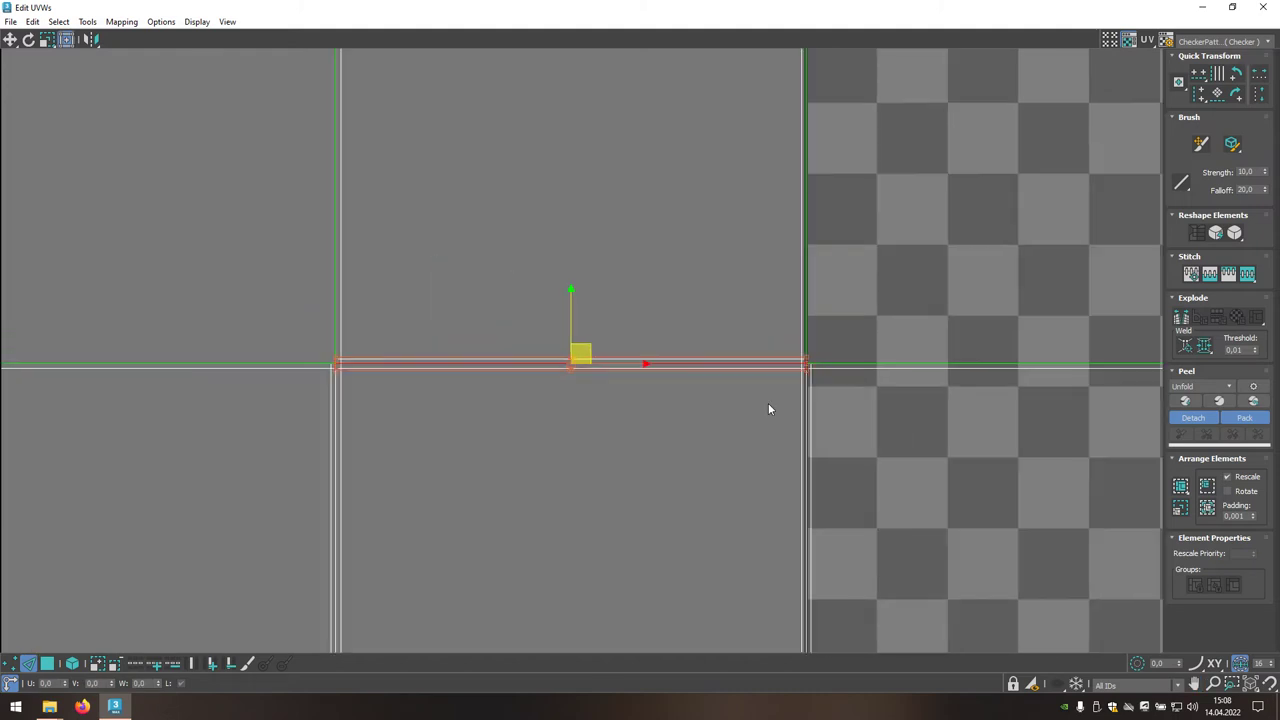
{"action": "scroll", "coordinate": [768, 403], "scroll_direction": "down", "scroll_amount": 2}
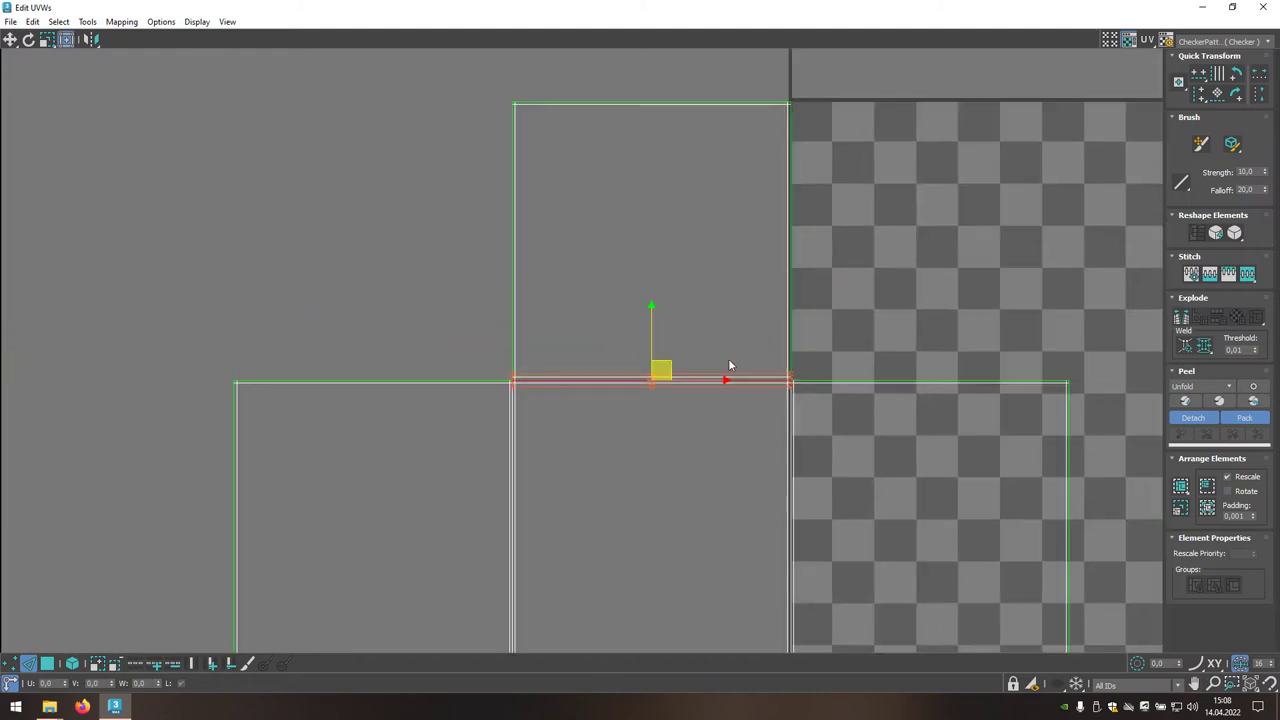
{"action": "left_click", "coordinate": [708, 103]}
{"action": "left_click", "coordinate": [1250, 274]}
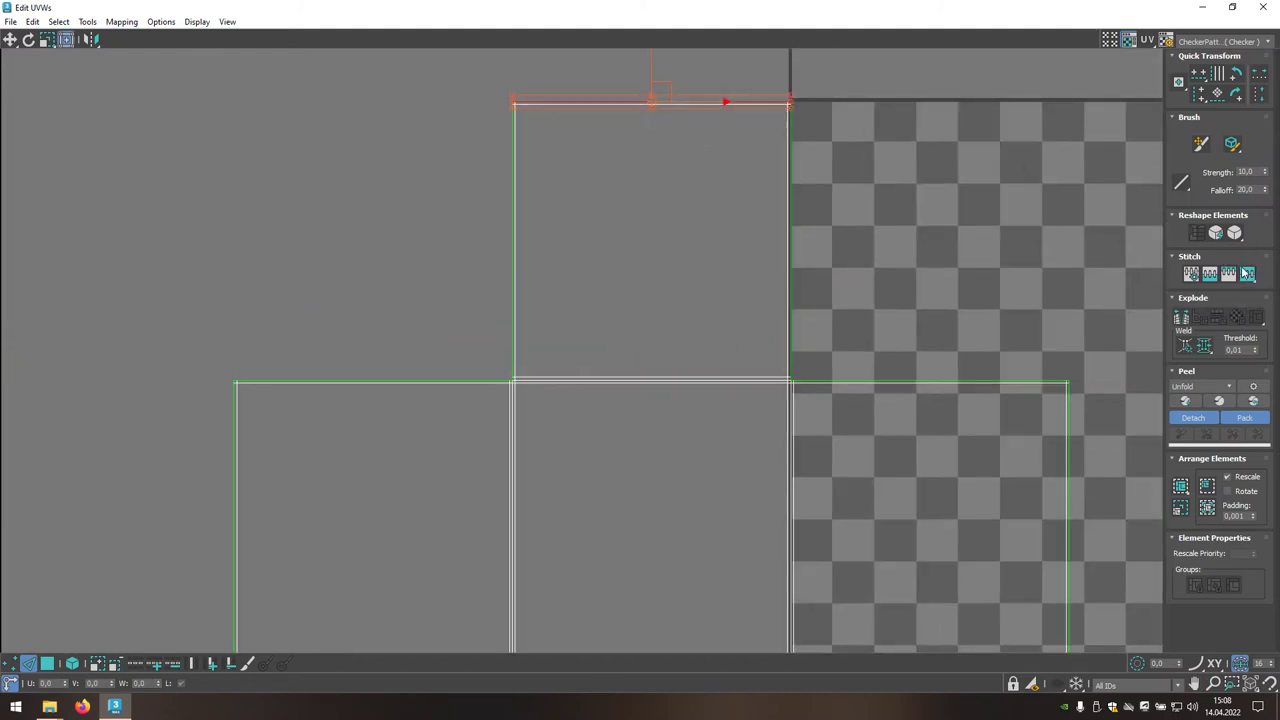
{"action": "middle_click_drag", "start_coordinate": [837, 209], "coordinate": [767, 513]}
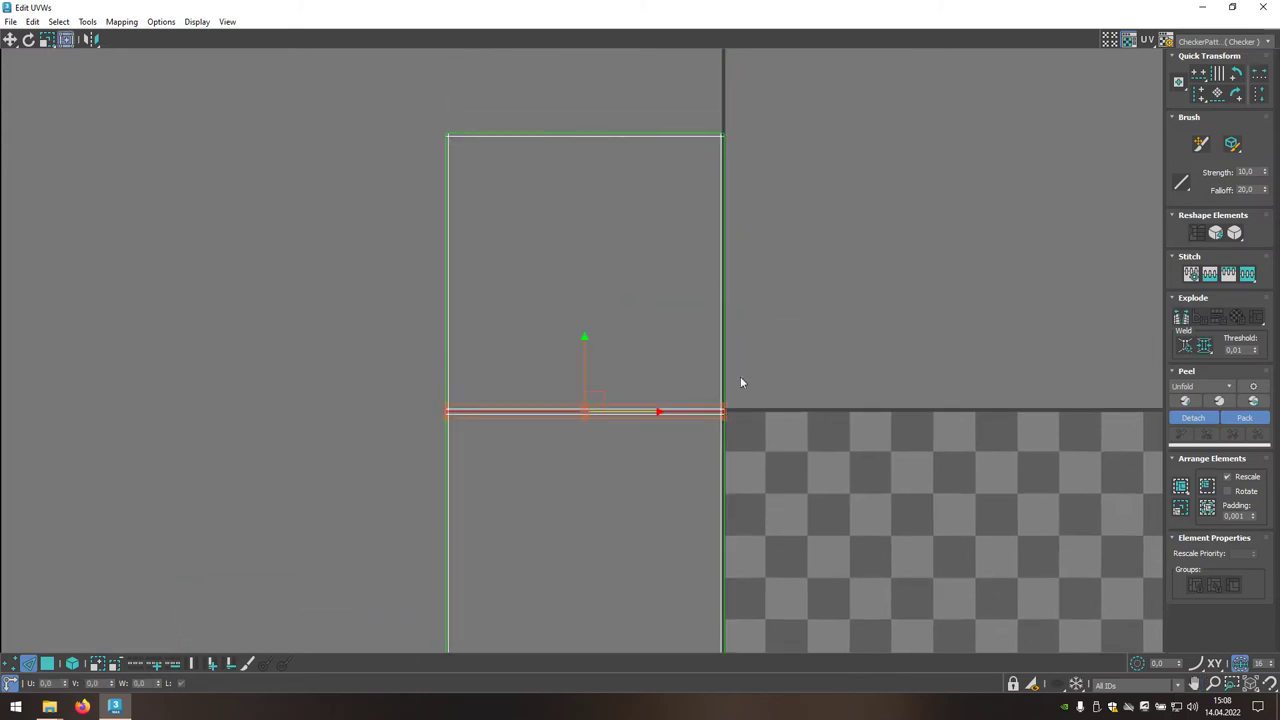
{"action": "left_click", "coordinate": [665, 132]}
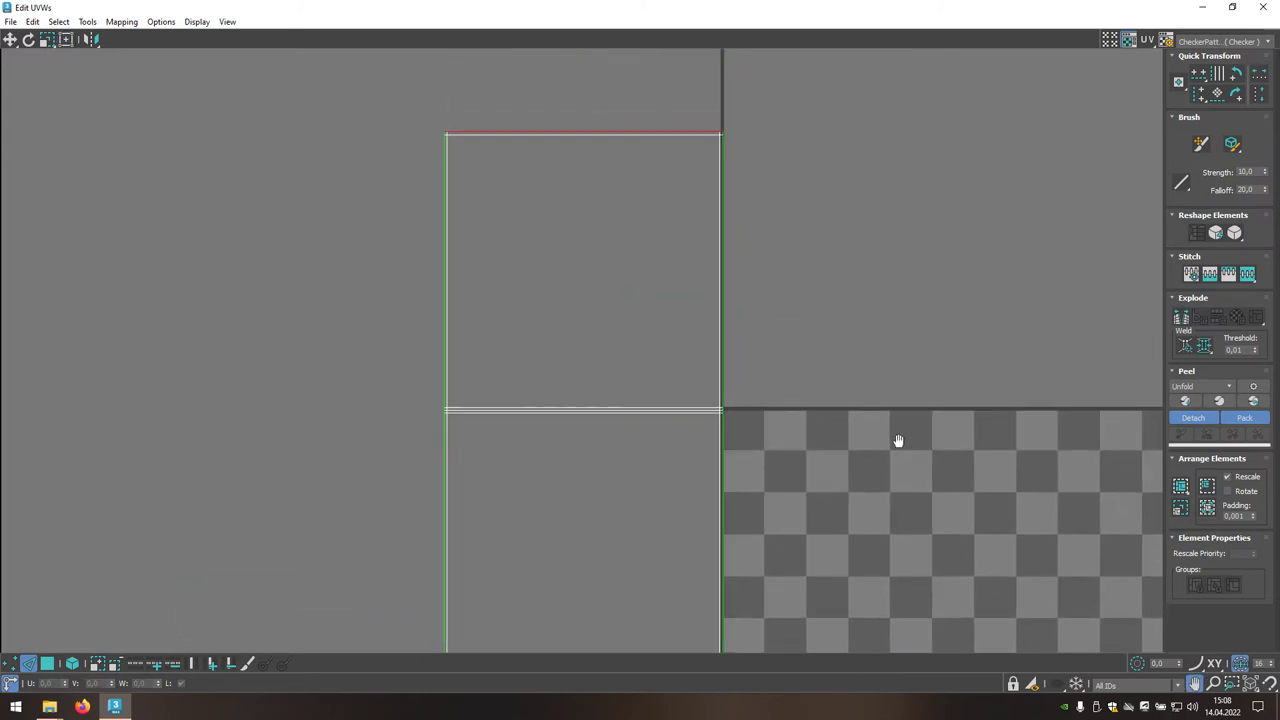
{"action": "scroll", "coordinate": [810, 376], "scroll_direction": "down", "scroll_amount": 2}
{"action": "scroll", "coordinate": [842, 416], "scroll_direction": "down", "scroll_amount": 5}
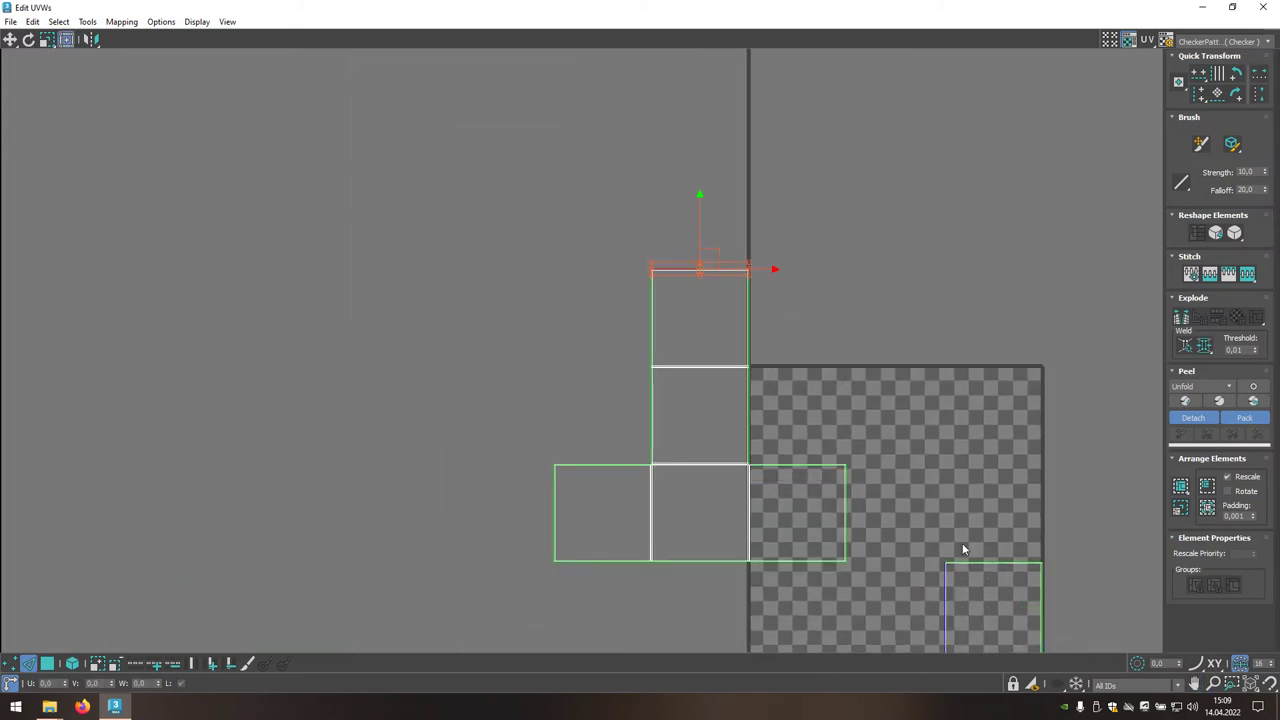
{"action": "middle_click_drag", "start_coordinate": [951, 515], "coordinate": [900, 484]}
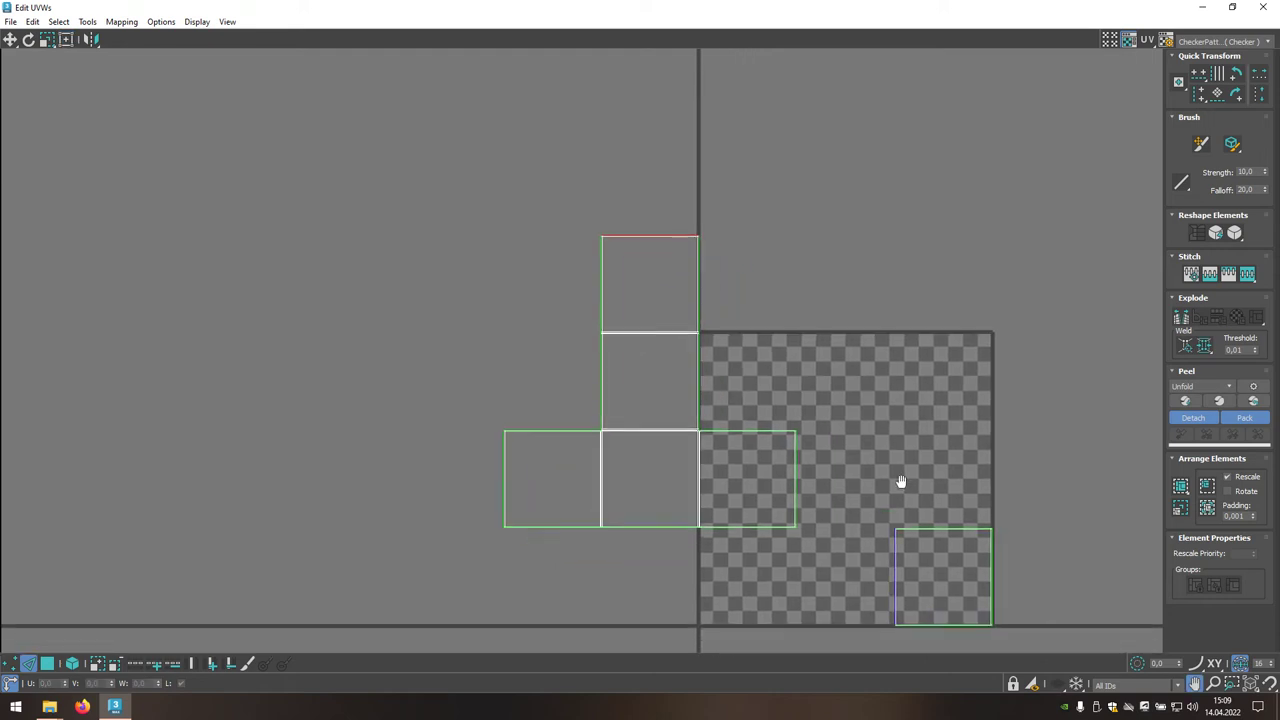
{"action": "left_click", "coordinate": [1249, 278]}
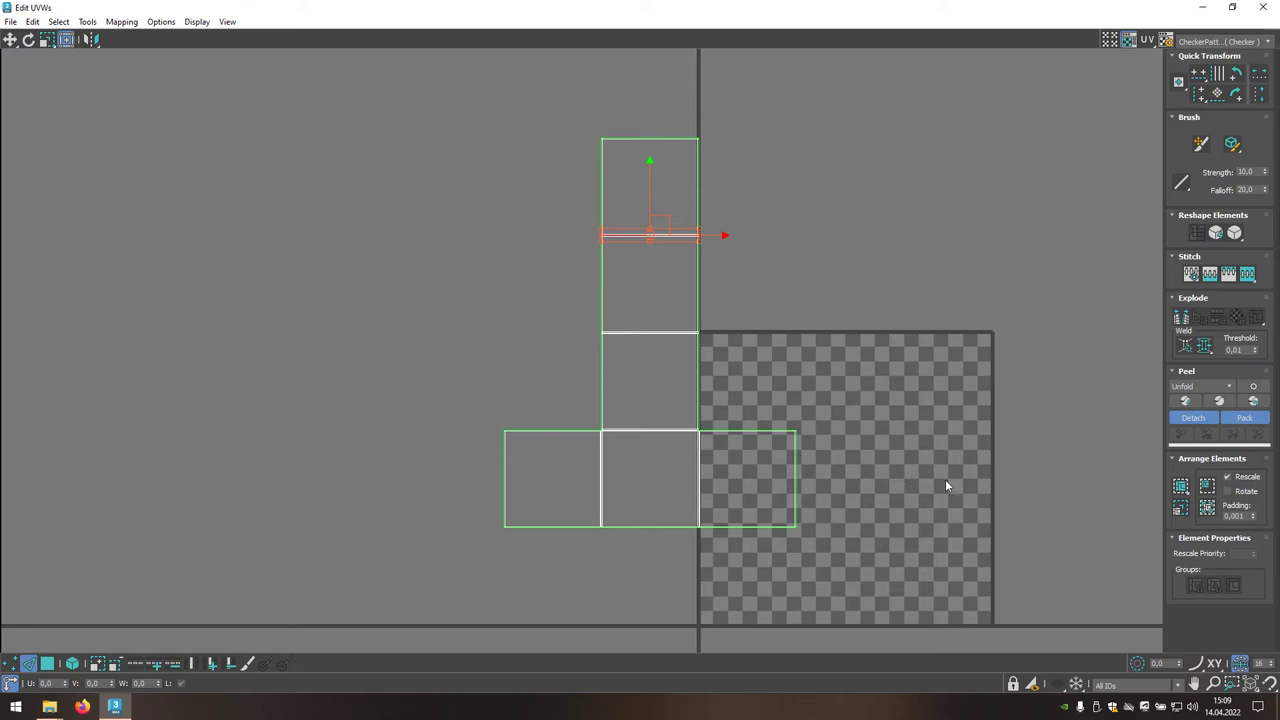
Pack the UV net with Pack: Custom and close the Edit UVWs window
{"action": "left_click", "coordinate": [1181, 487]}
{"action": "middle_click_drag", "start_coordinate": [1074, 528], "coordinate": [941, 466]}
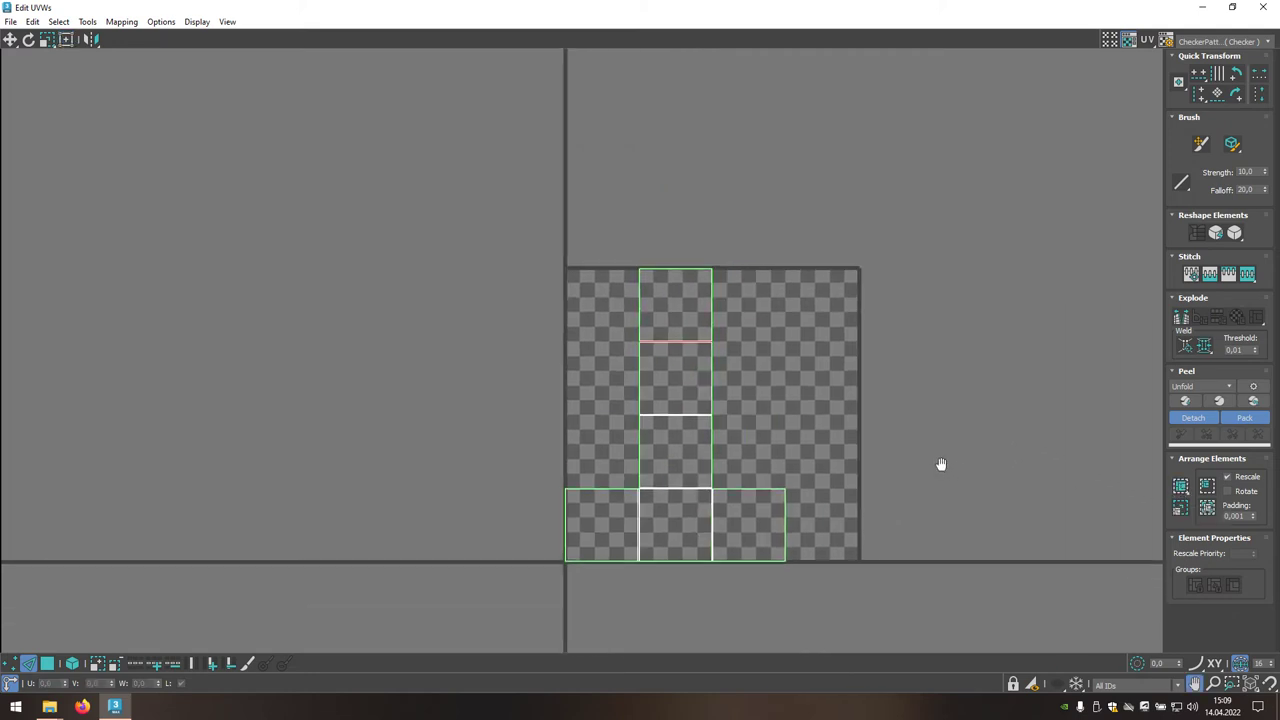
{"action": "left_click", "coordinate": [1262, 7]}
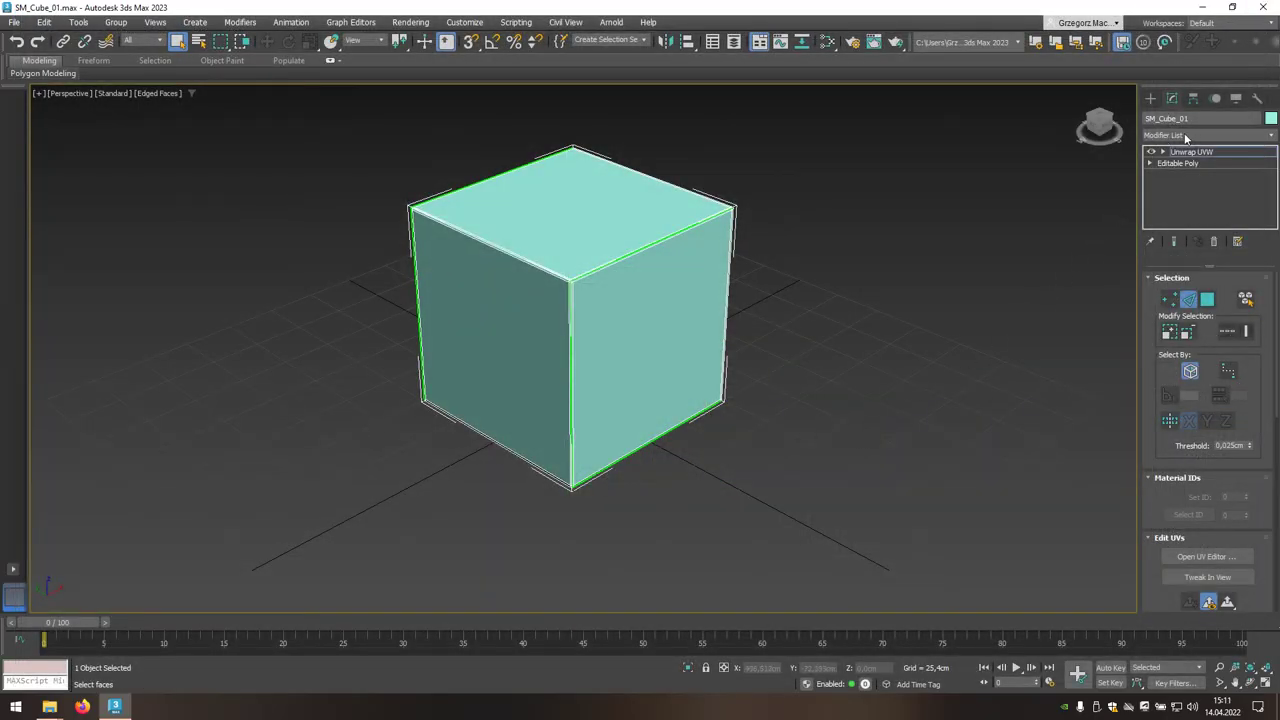
Add another Unwrap UVW, set Map Channel to 2, and move the existing UVs
{"action": "left_click", "coordinate": [1194, 137]}
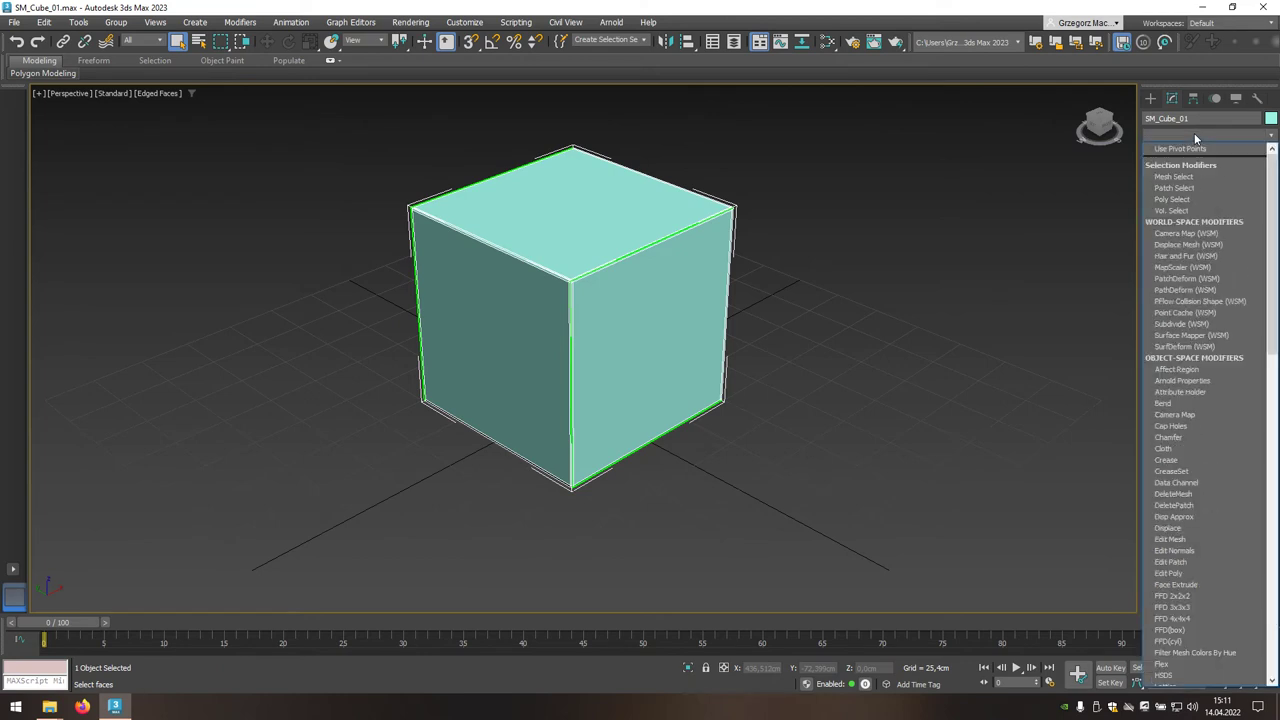
{"action": "left_click_drag", "start_coordinate": [1271, 170], "coordinate": [1267, 465]}
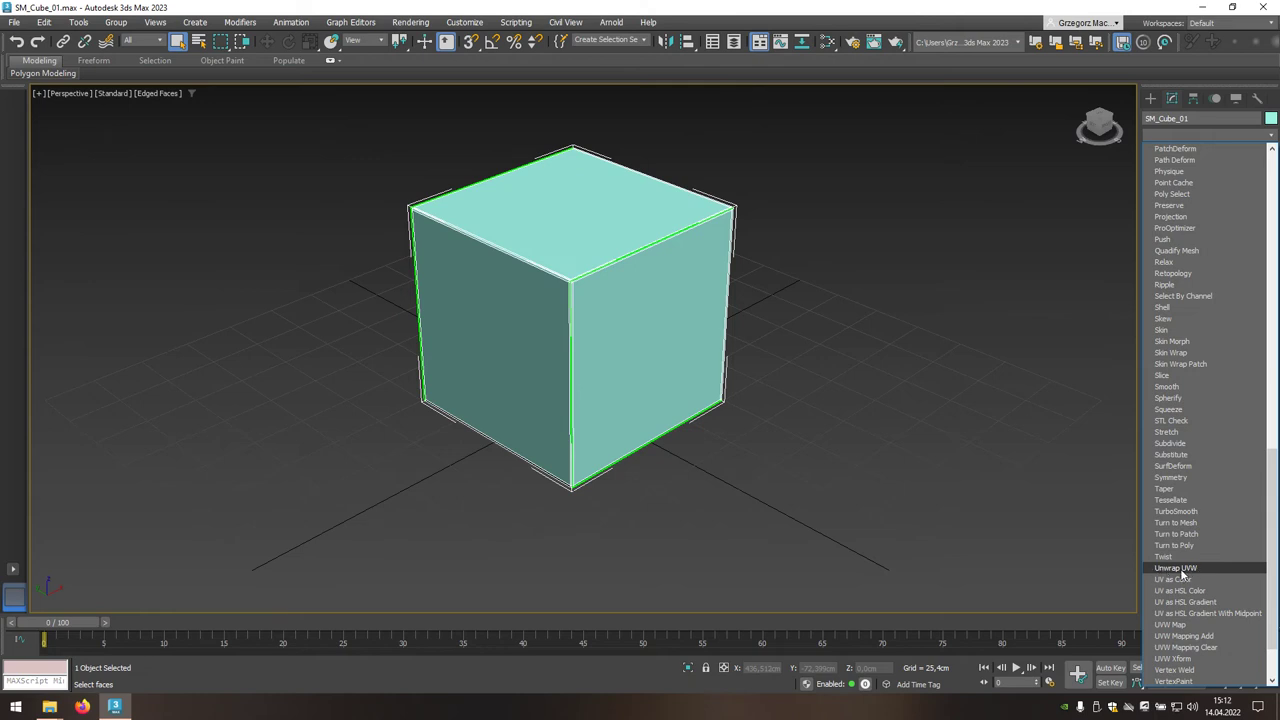
{"action": "left_click", "coordinate": [1176, 568]}
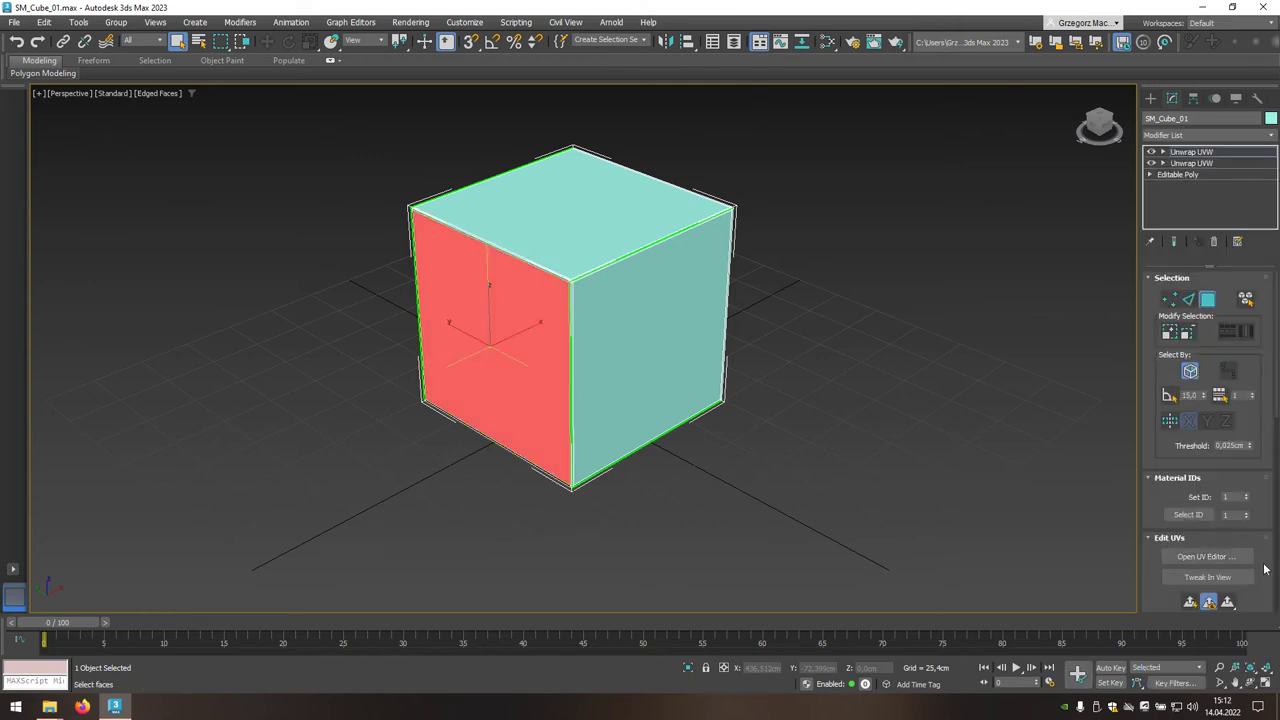
{"action": "left_click_drag", "start_coordinate": [1262, 564], "coordinate": [1266, 342]}
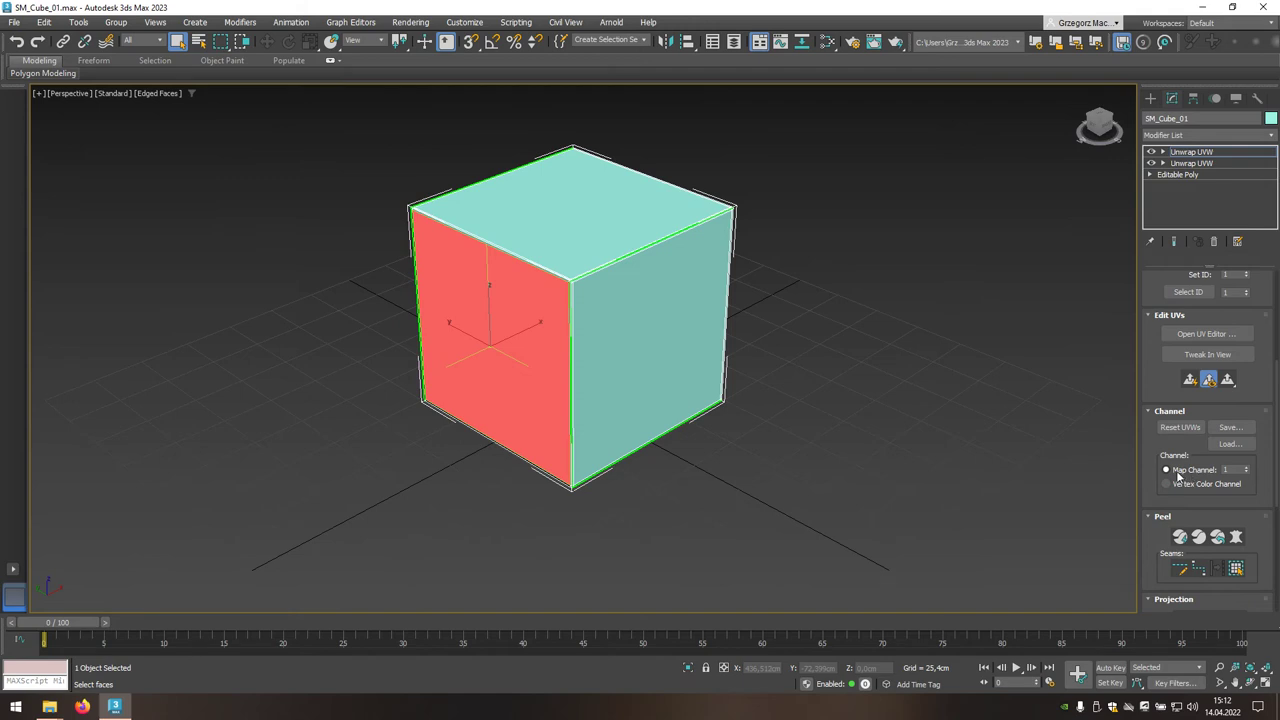
{"action": "left_click", "coordinate": [1248, 470]}
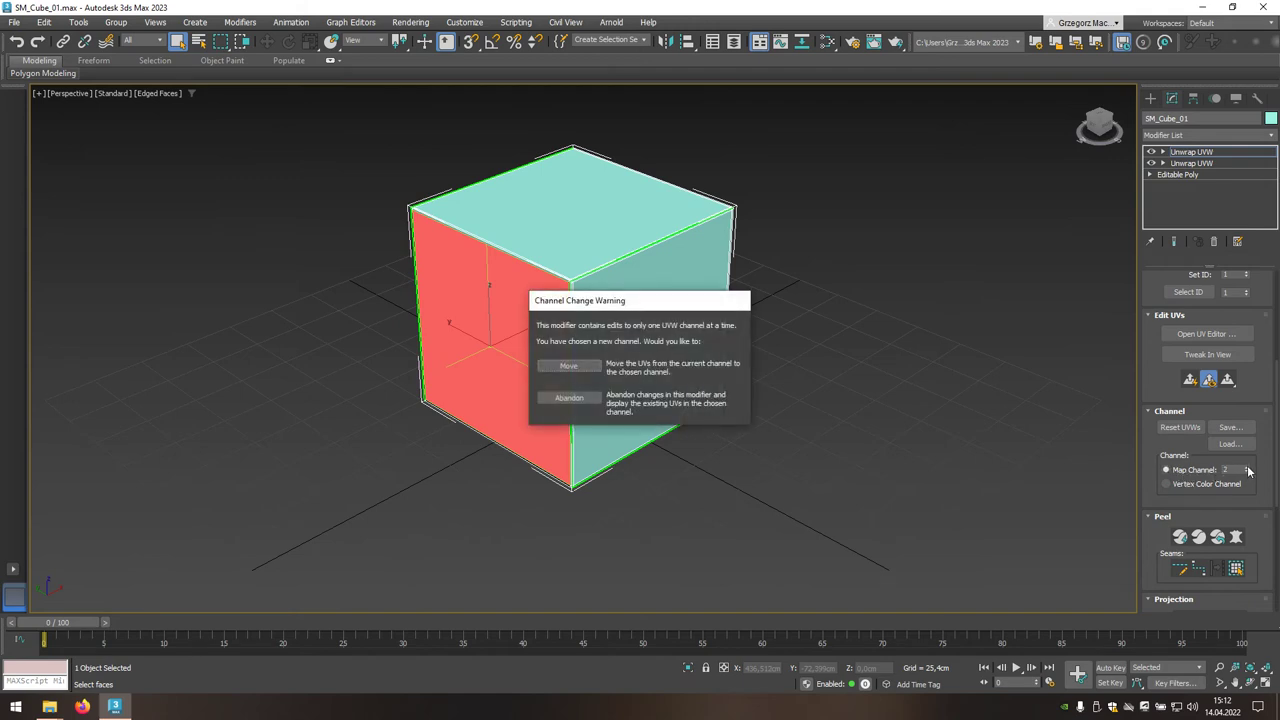
{"action": "left_click", "coordinate": [591, 368]}
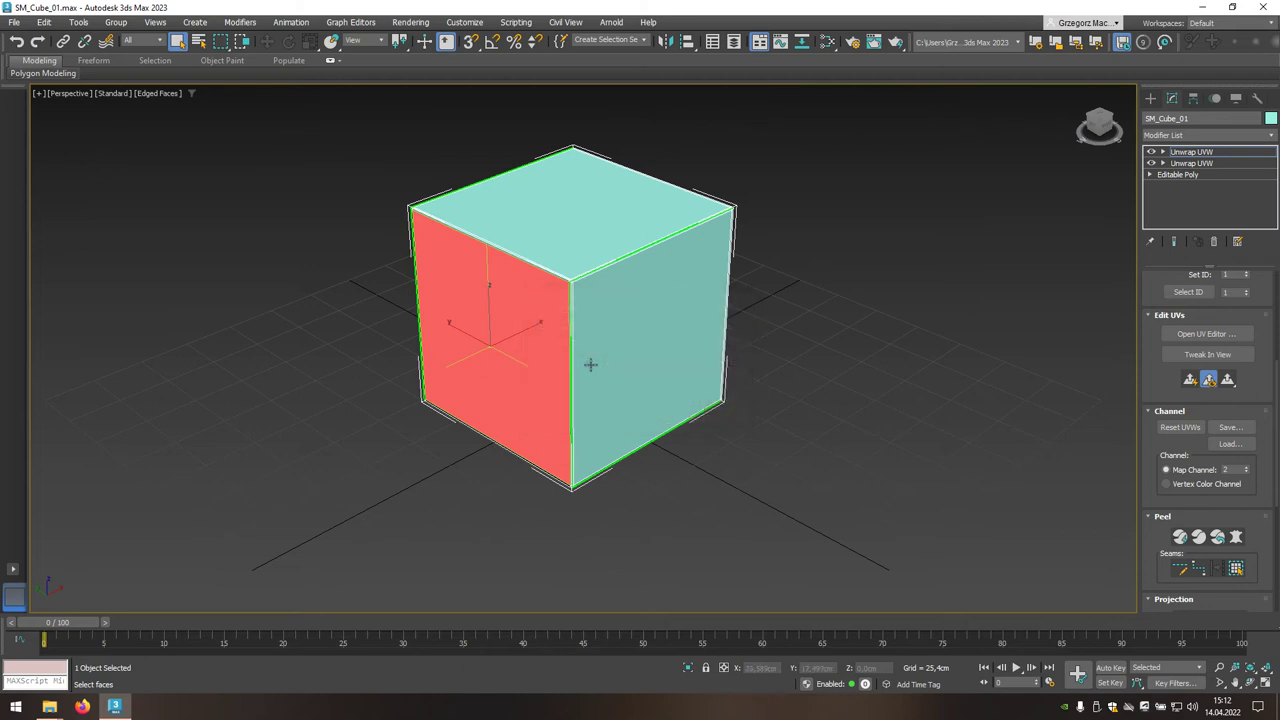
{"action": "left_click", "coordinate": [1202, 340]}
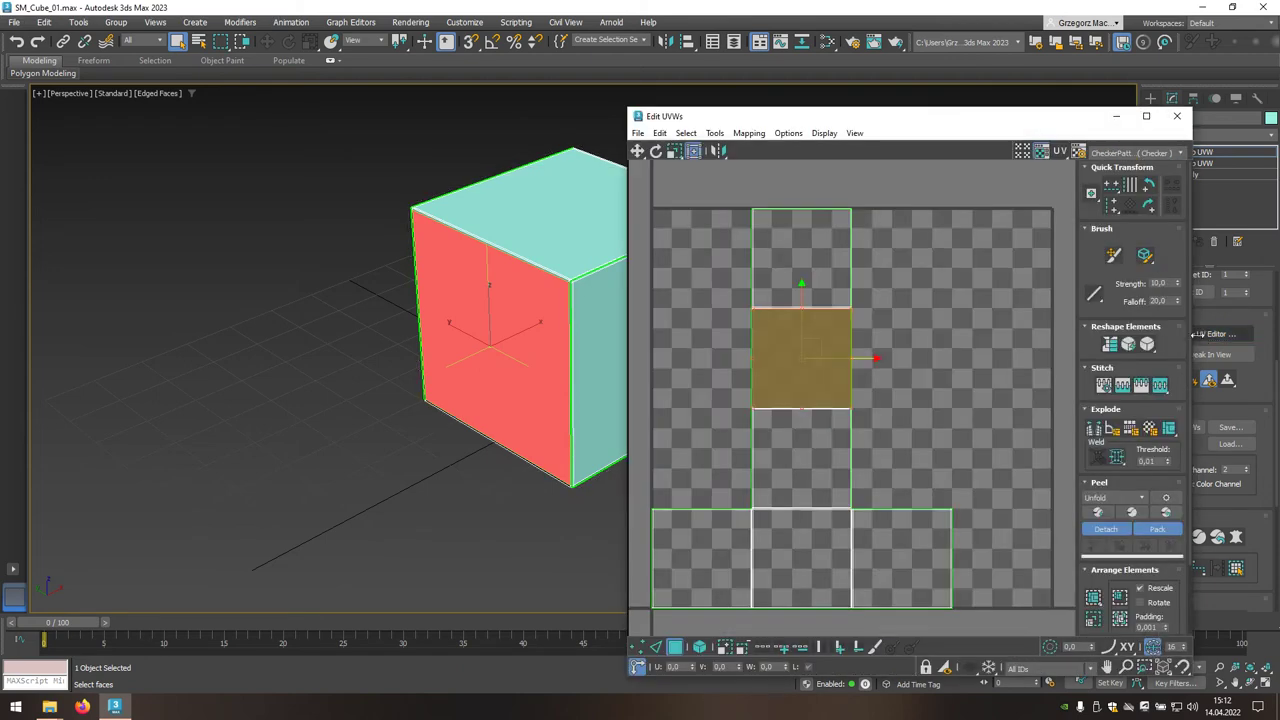
{"action": "left_click", "coordinate": [925, 368]}
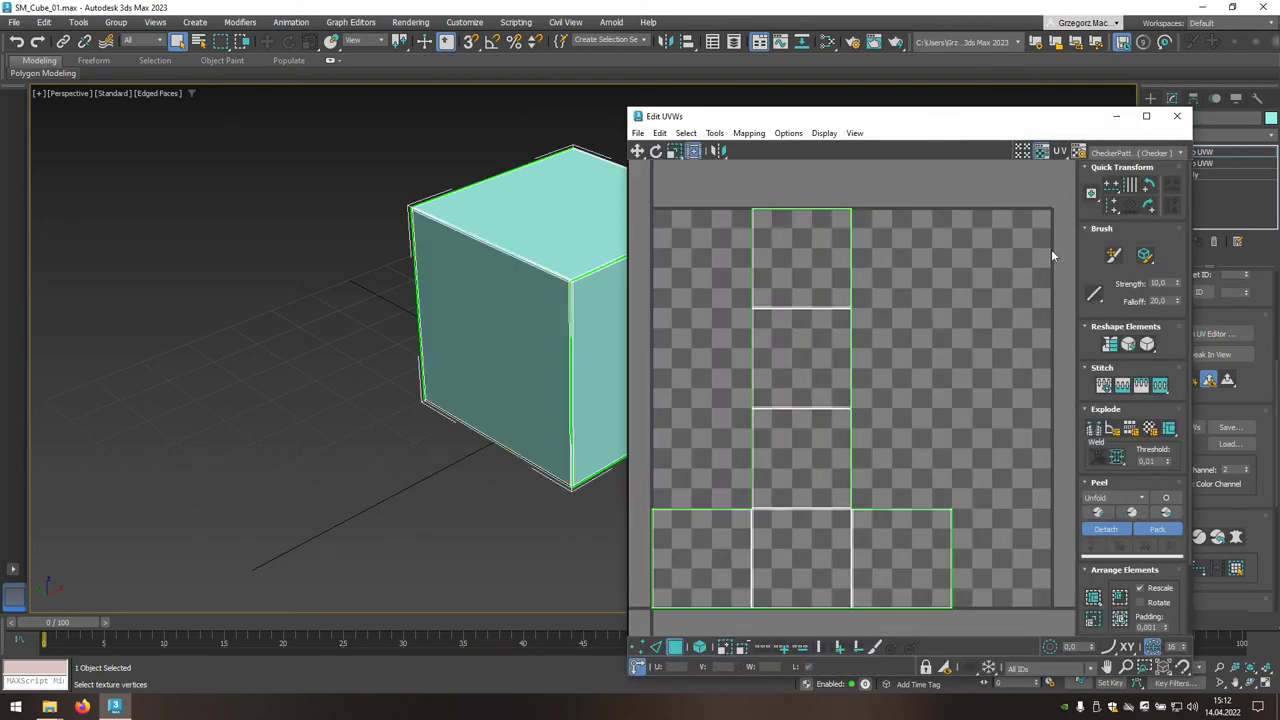
{"action": "left_click", "coordinate": [1176, 116]}
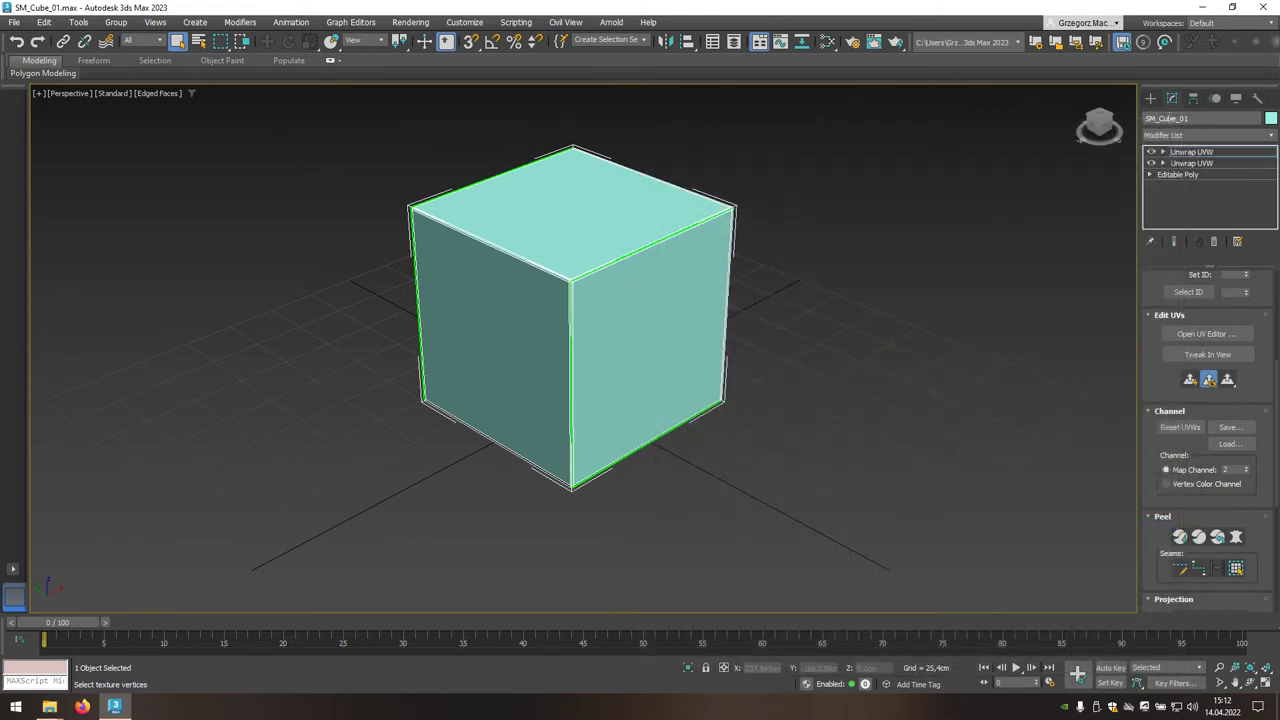
Run Collapse All from the Unwrap UVW right-click menu, confirm, then reselect the cube
{"action": "right_click", "coordinate": [1206, 154]}
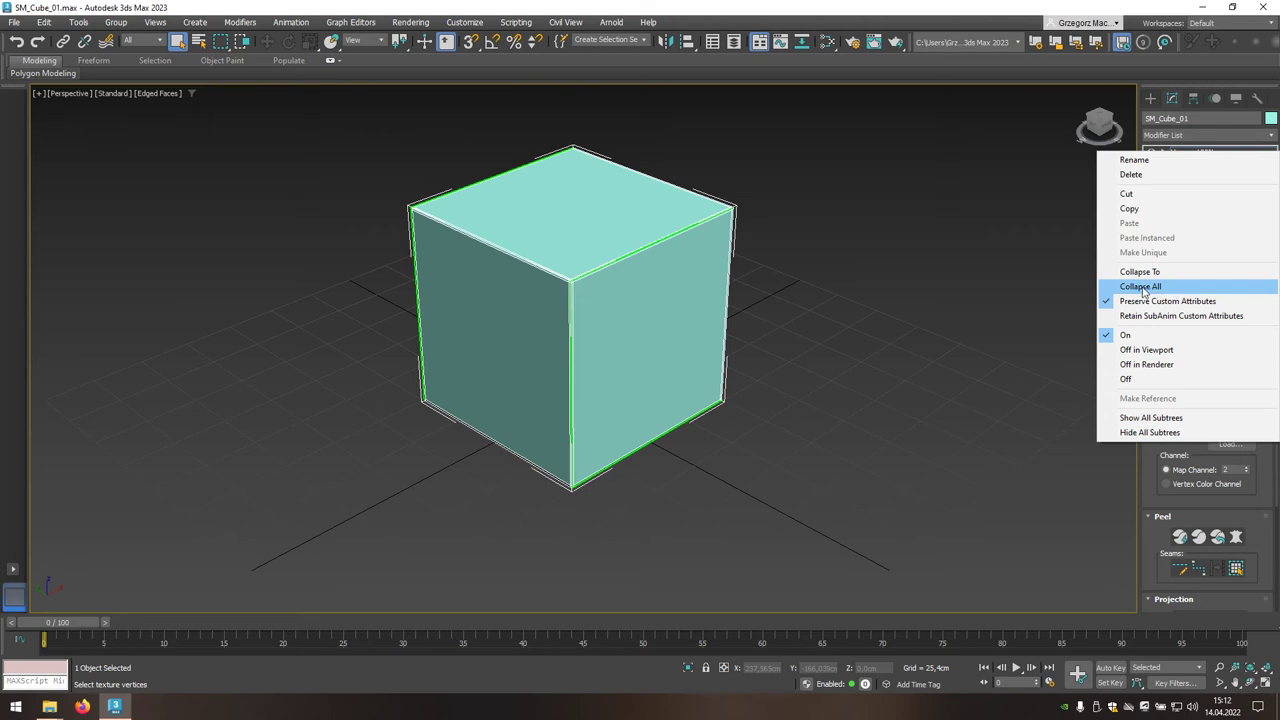
{"action": "left_click", "coordinate": [1142, 287]}
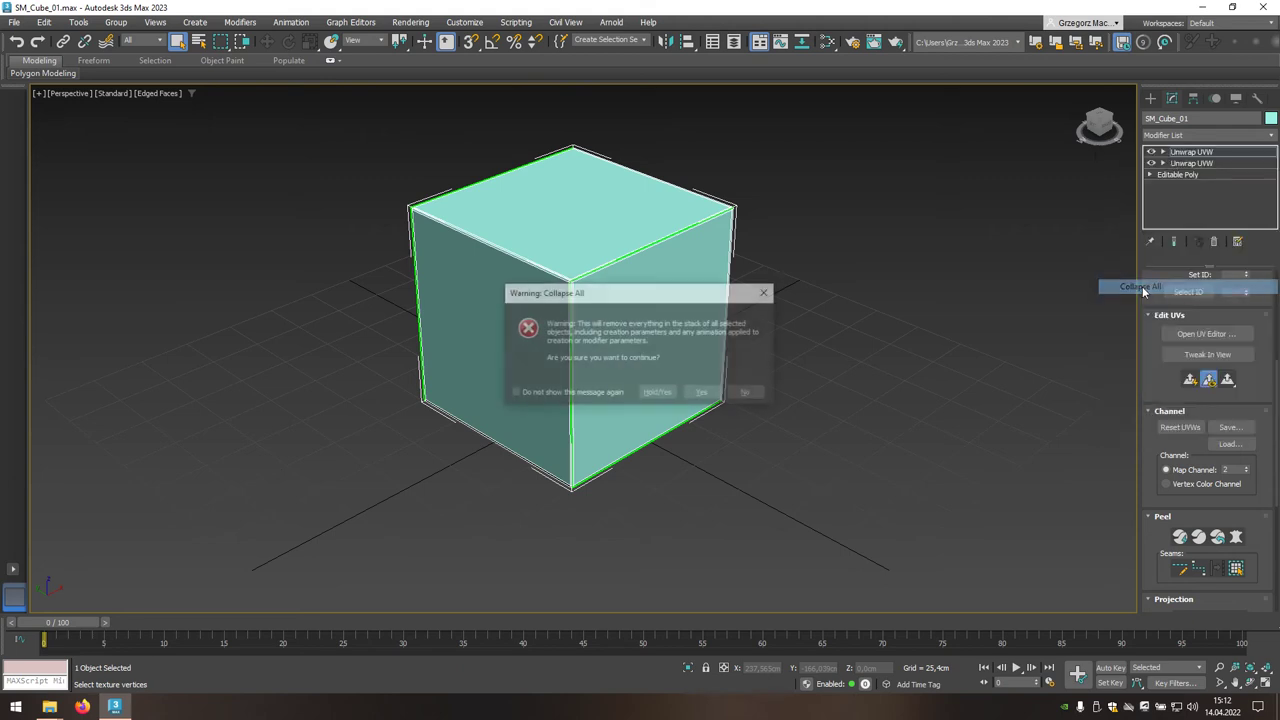
{"action": "left_click", "coordinate": [704, 394]}
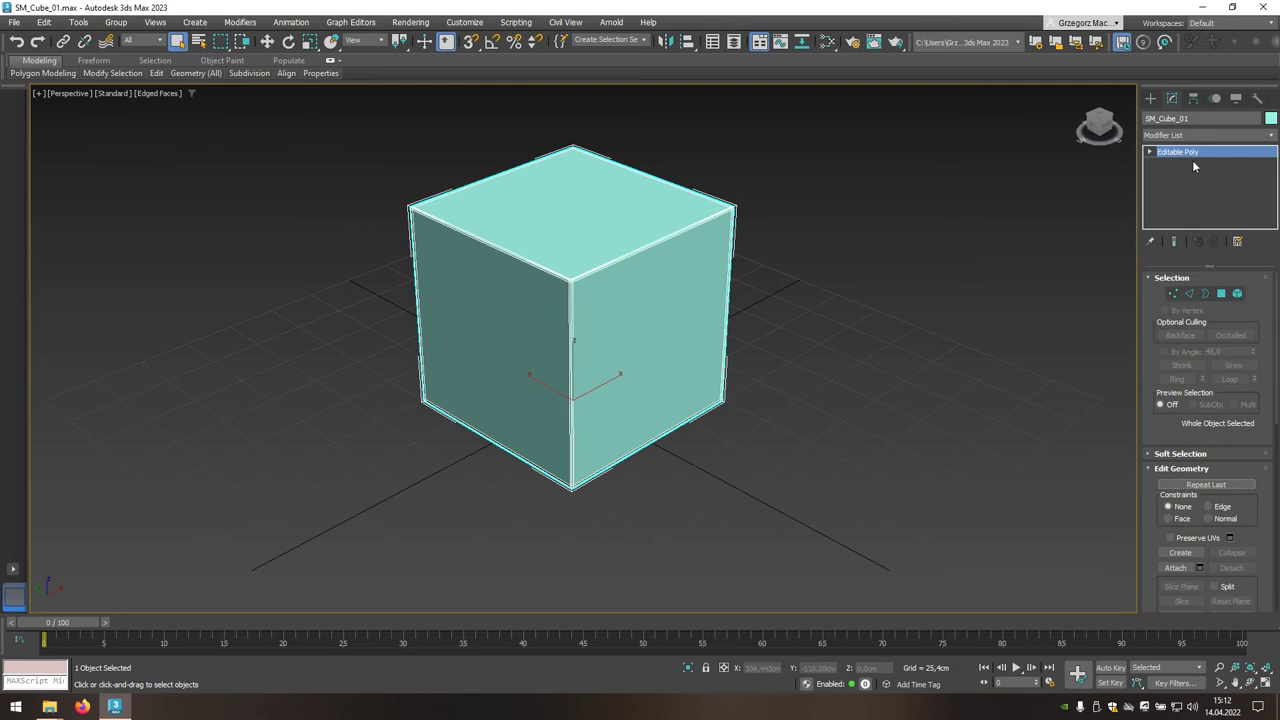
{"action": "left_click", "coordinate": [904, 215]}
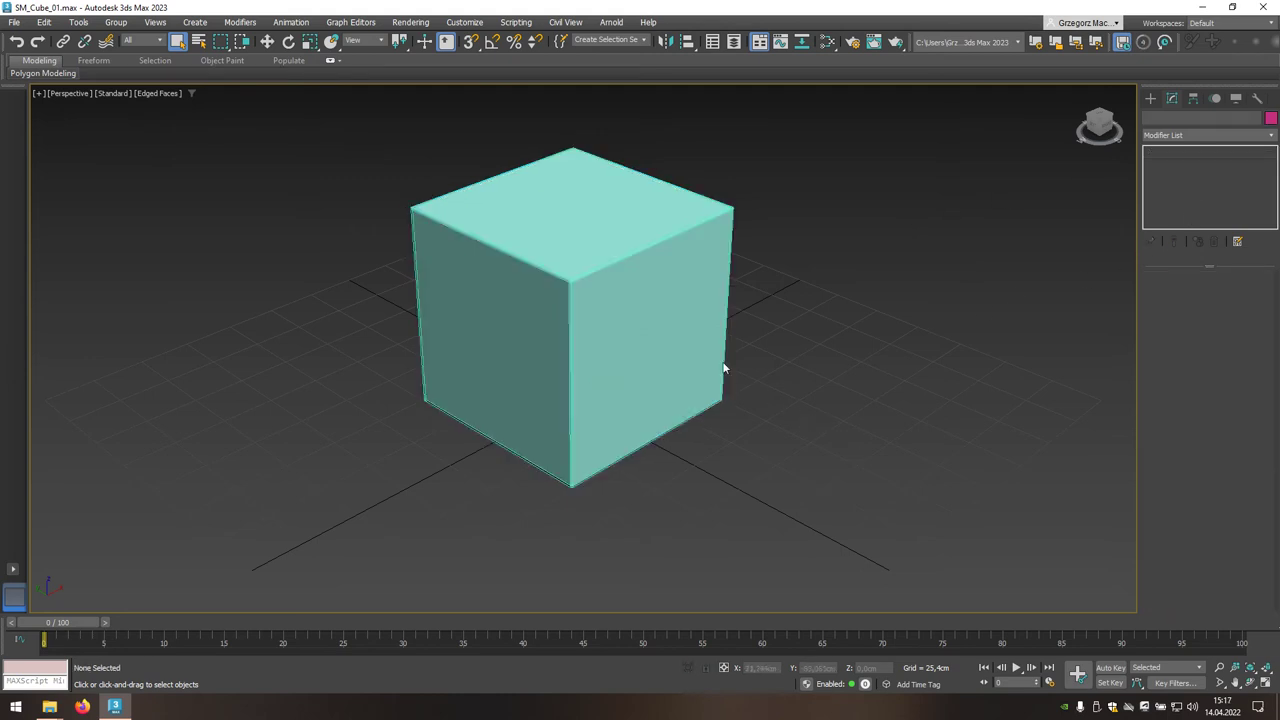
{"action": "left_click", "coordinate": [632, 306]}
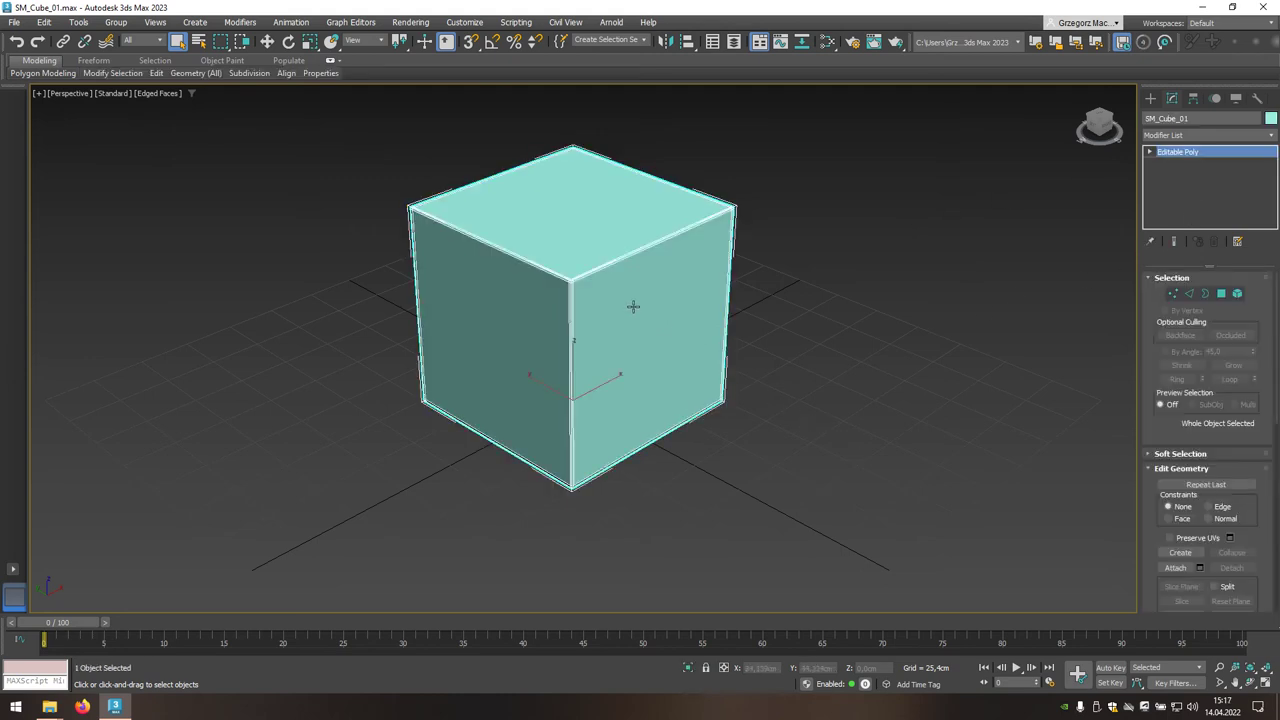
Choose File > Export Selected and start entering SM_Cube_01 as the FBX file name
{"action": "left_click", "coordinate": [24, 25]}
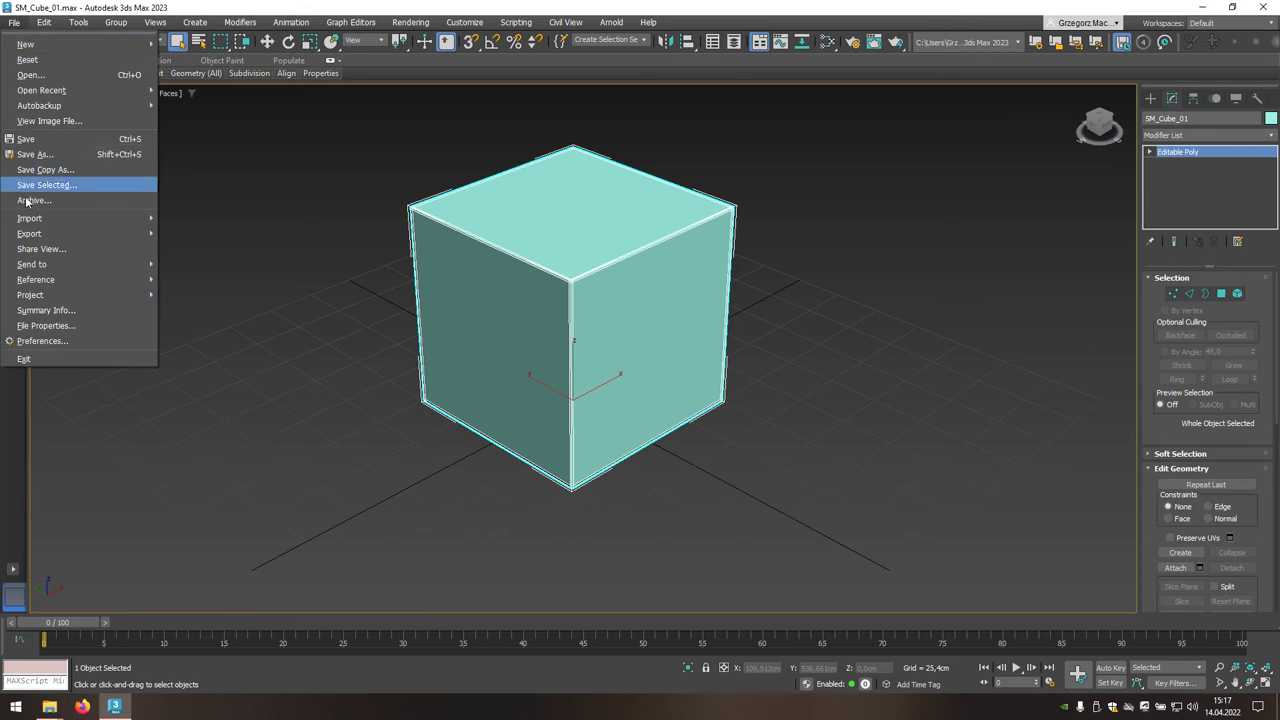
{"action": "mouse_move", "coordinate": [30, 233]}
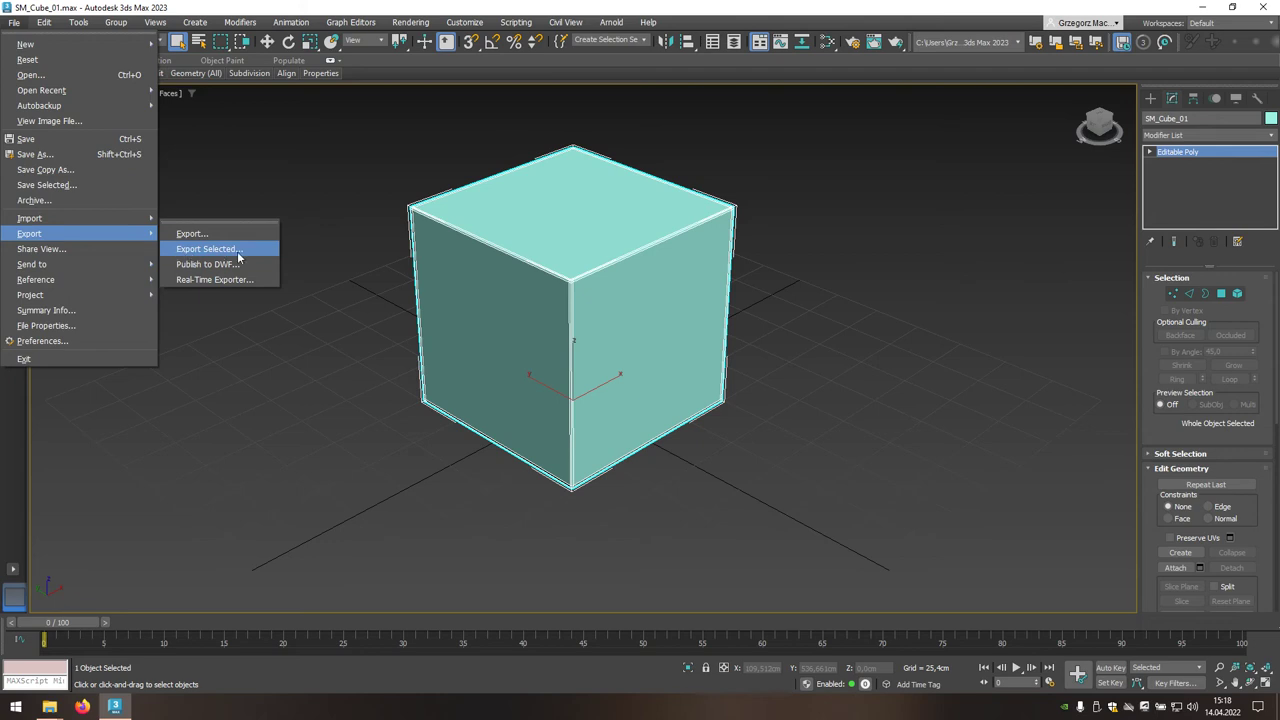
{"action": "left_click", "coordinate": [206, 250]}
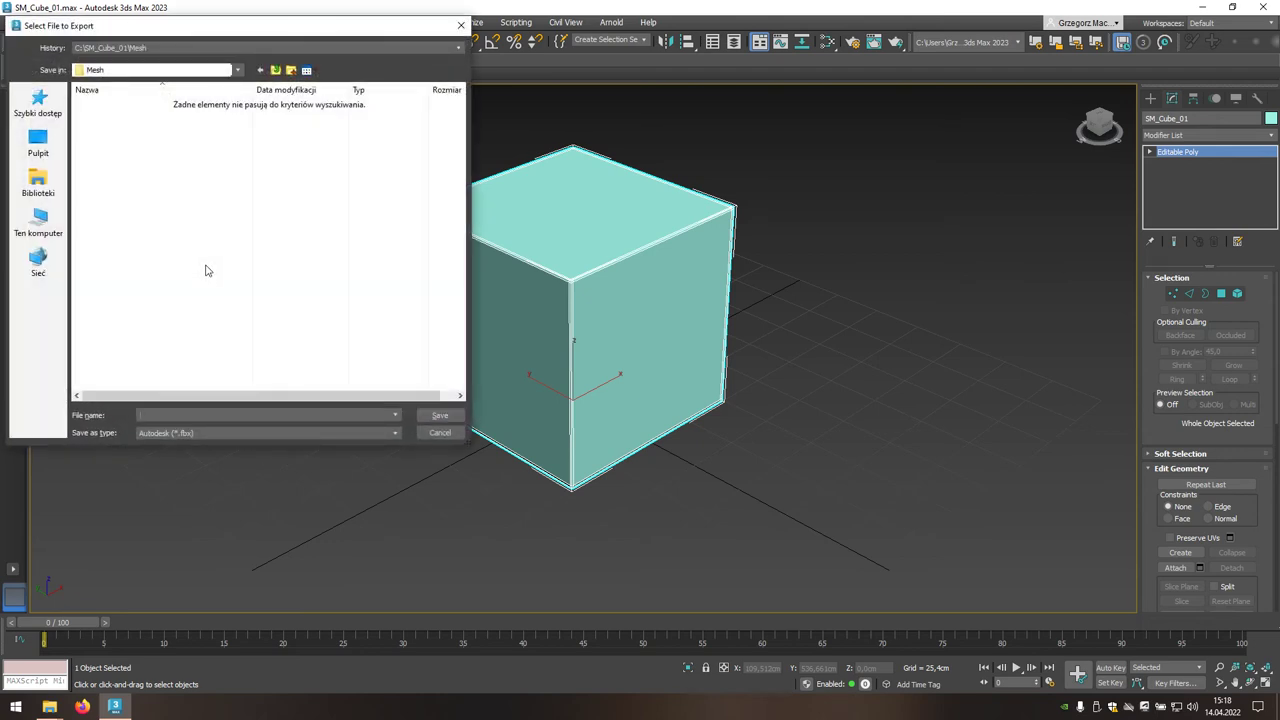
{"action": "type", "text": "SM_Cube_01"}
Save as SM_Cube_01, enable Smoothing Groups and disable converting deforming dummies to bones
{"action": "left_click", "coordinate": [437, 416]}
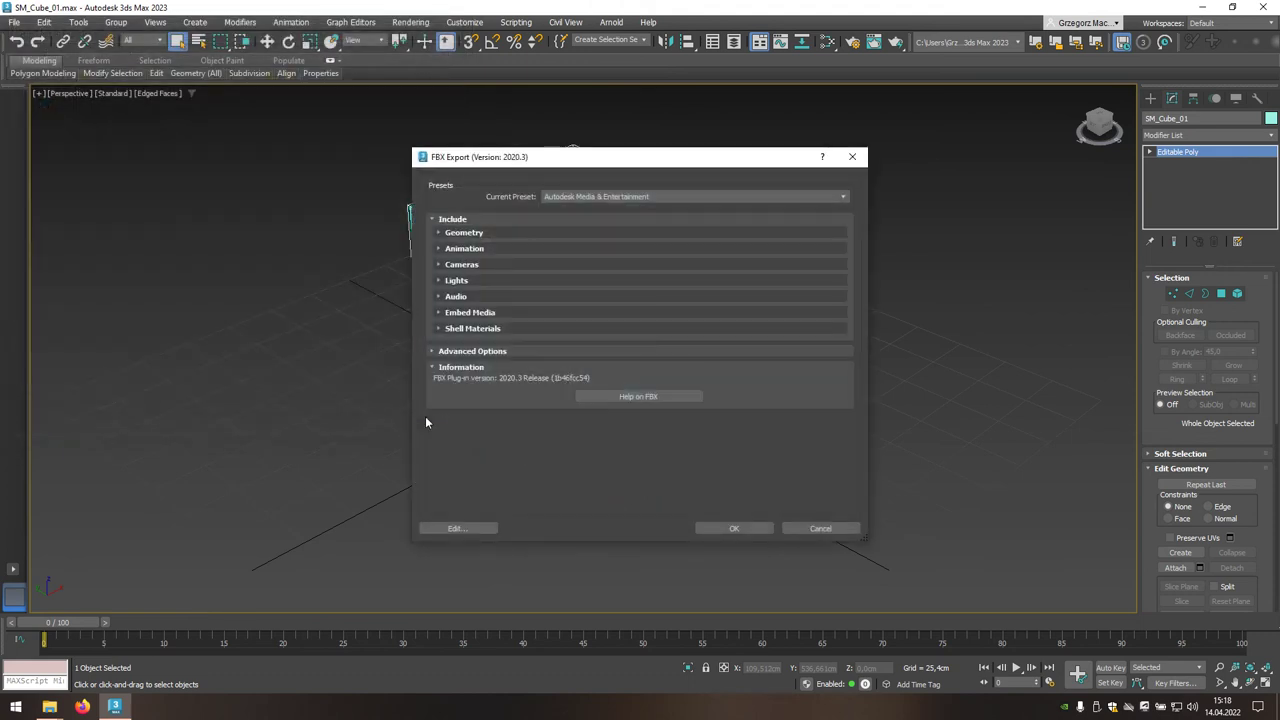
{"action": "left_click", "coordinate": [483, 236]}
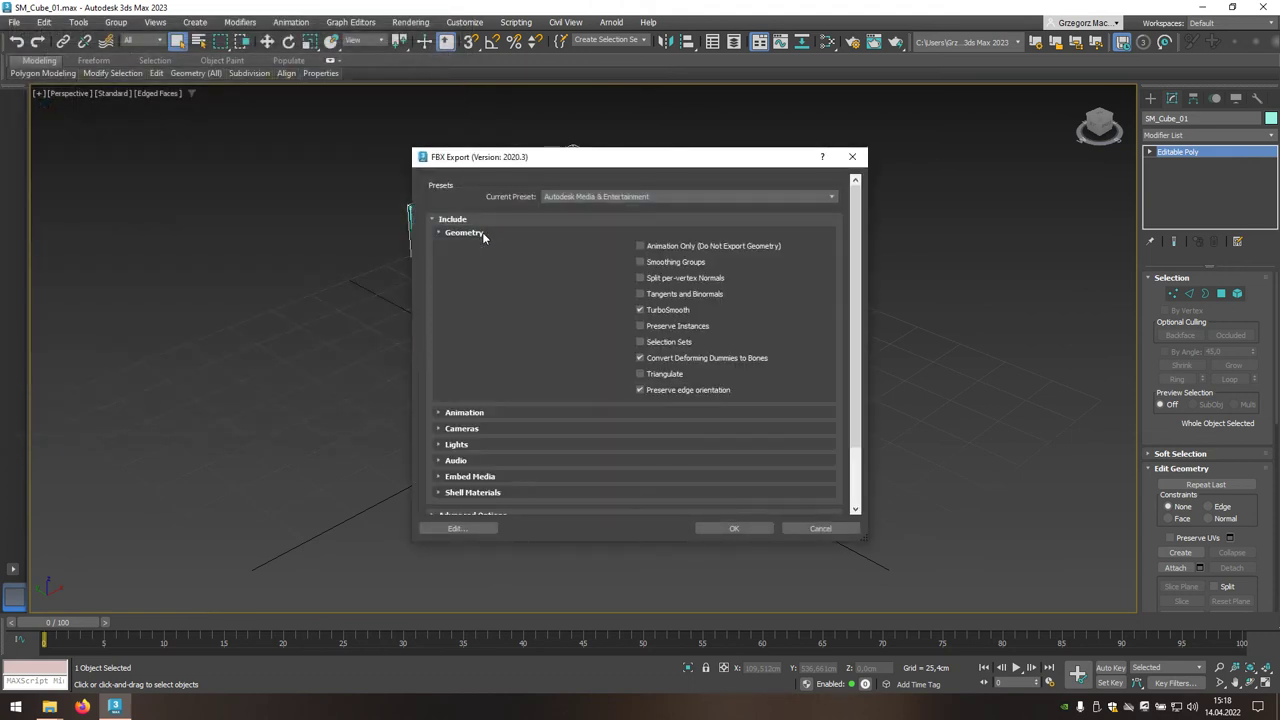
{"action": "left_click", "coordinate": [640, 262]}
{"action": "left_click", "coordinate": [641, 358]}
Turn off animation export and review the camera and light options
{"action": "left_click", "coordinate": [559, 410]}
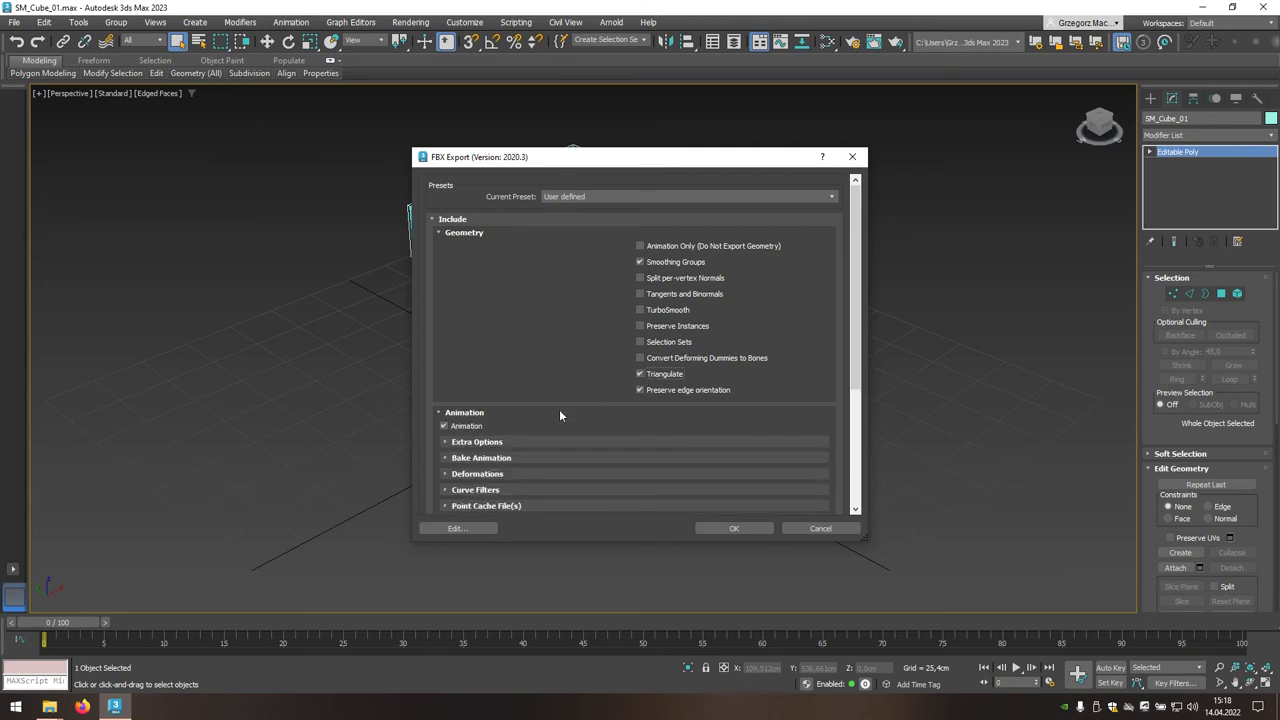
{"action": "left_click", "coordinate": [470, 426]}
{"action": "left_click", "coordinate": [465, 416]}
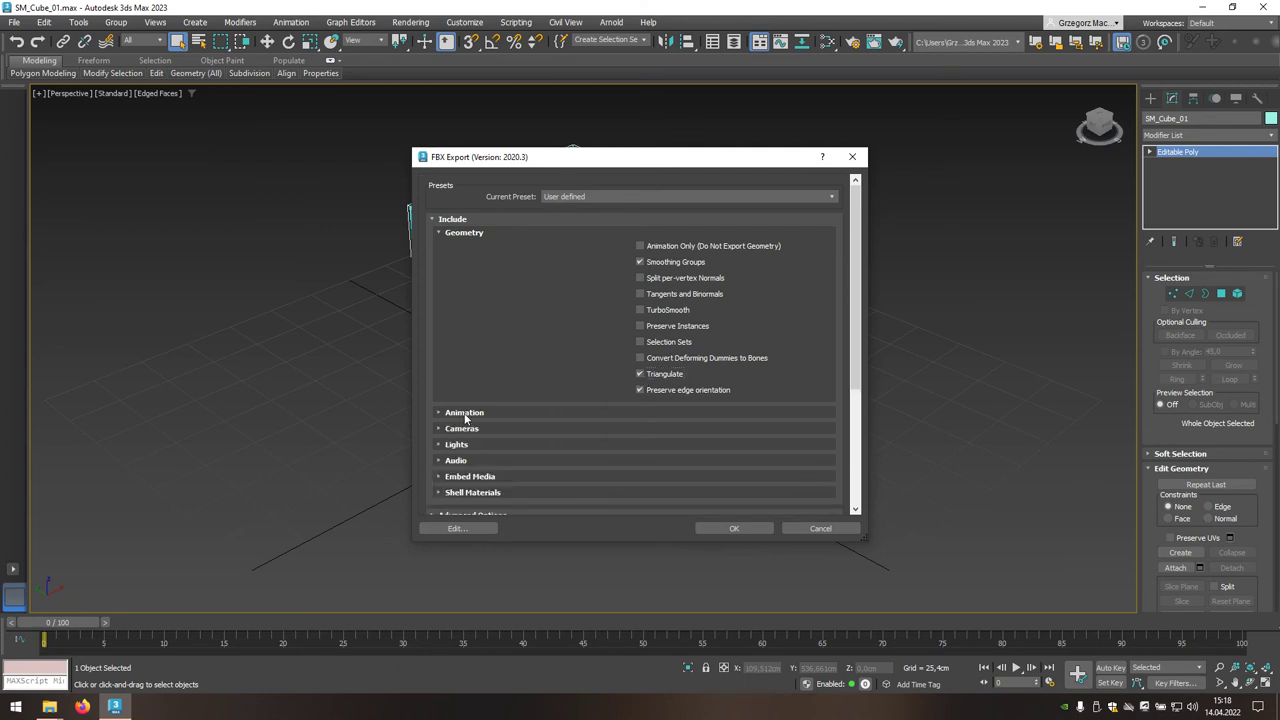
{"action": "left_click", "coordinate": [465, 430]}
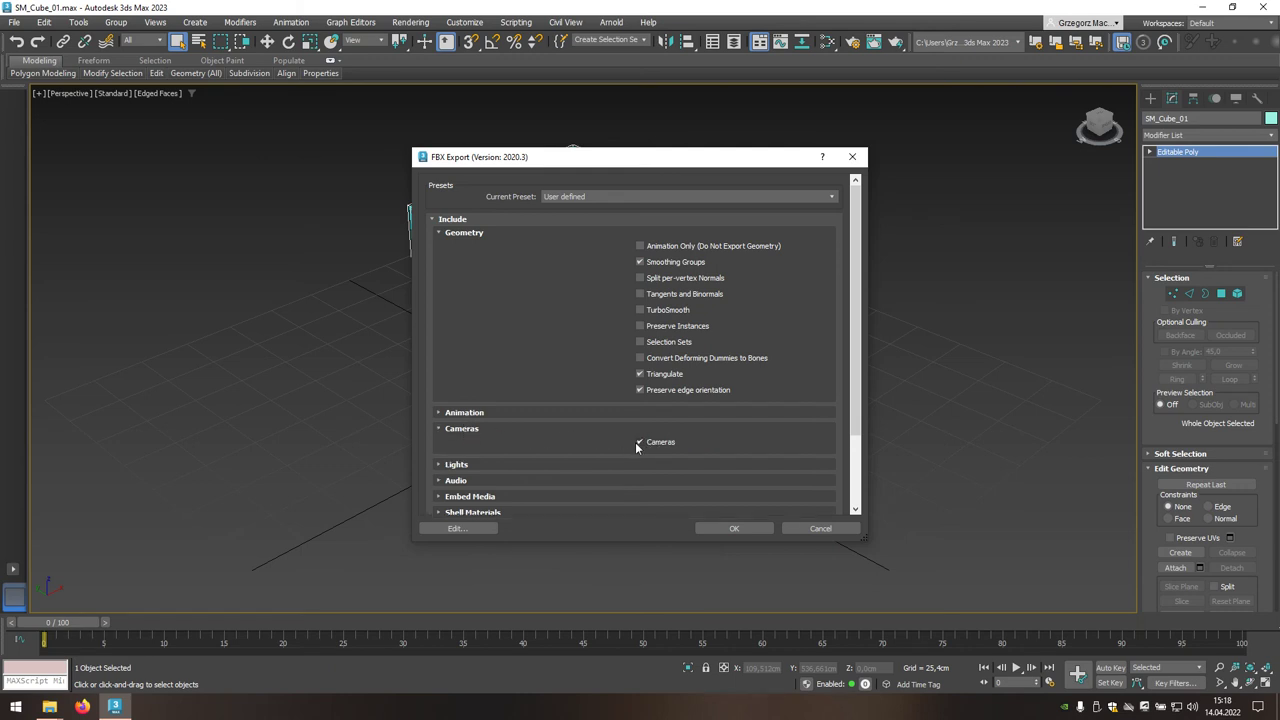
{"action": "left_click", "coordinate": [462, 429]}
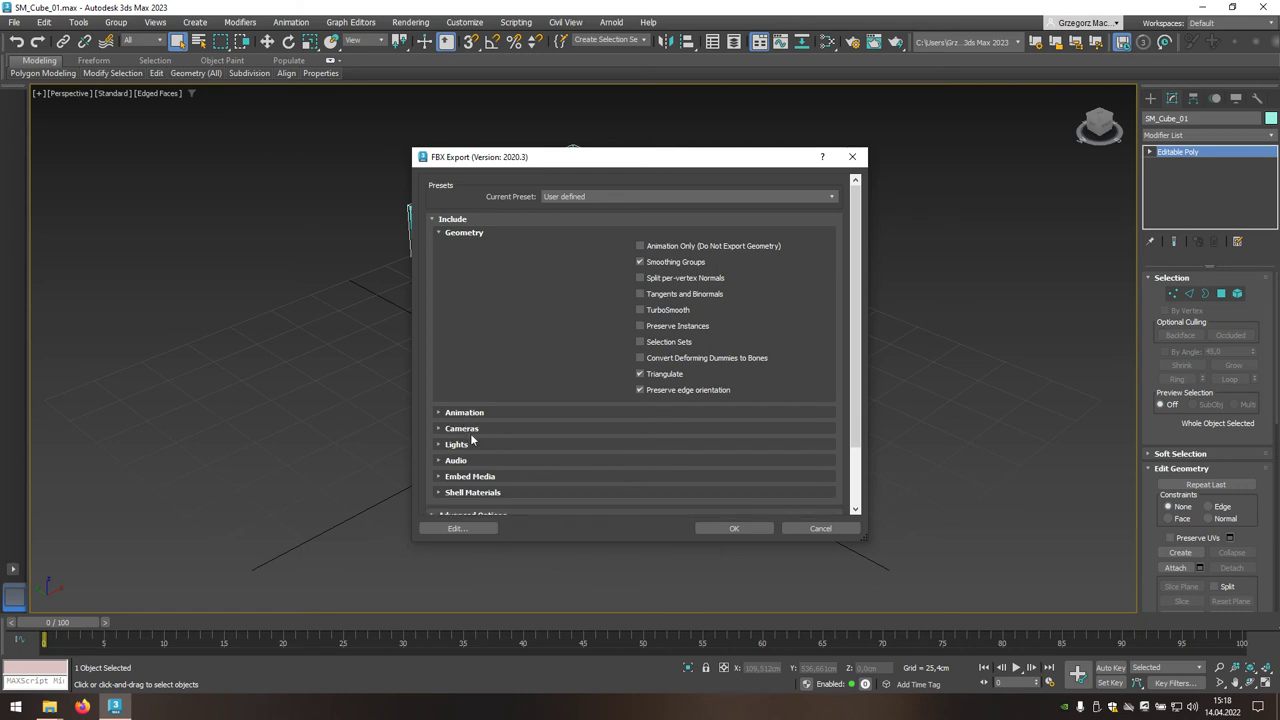
{"action": "left_click", "coordinate": [468, 445]}
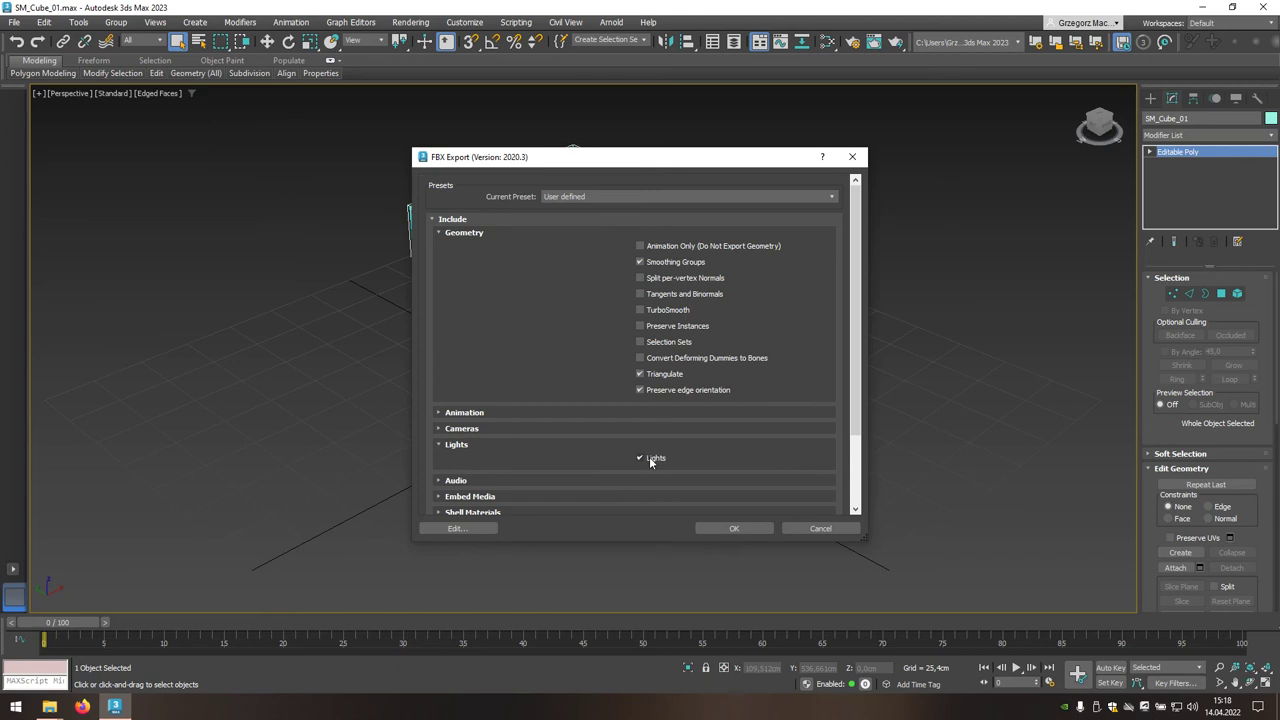
{"action": "left_click", "coordinate": [507, 444]}
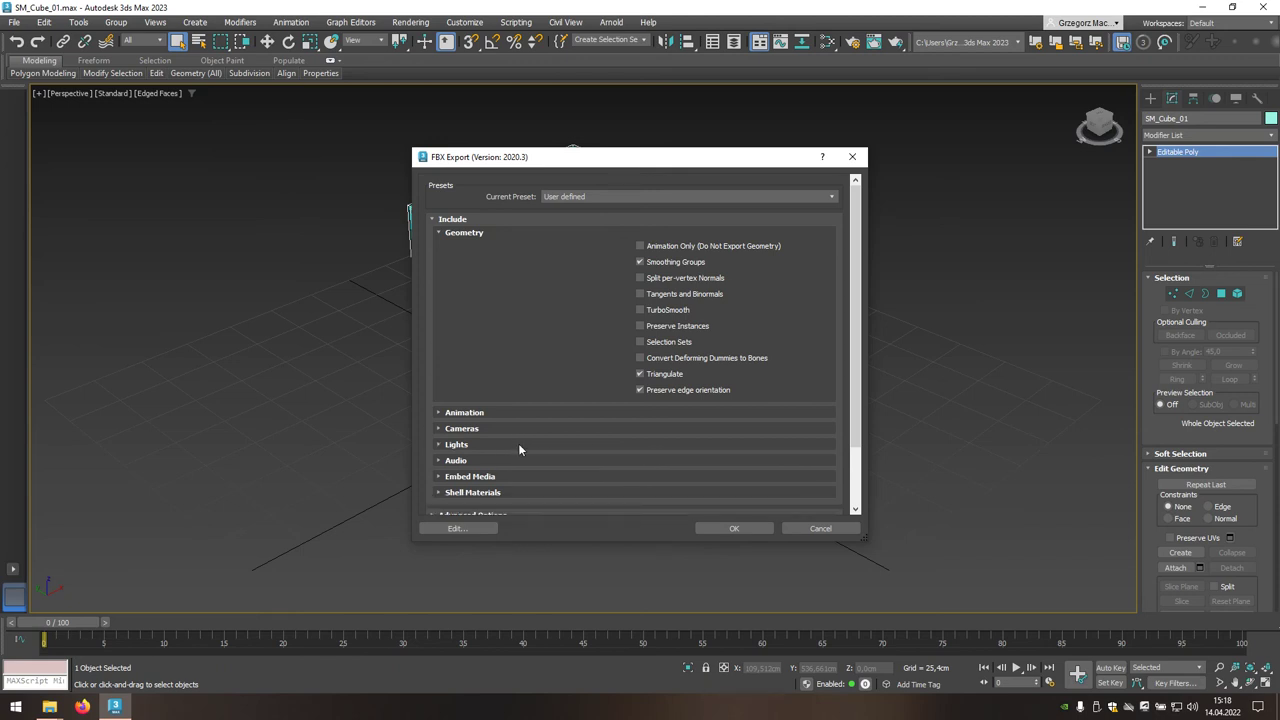
{"action": "scroll", "coordinate": [855, 445], "scroll_direction": "down", "scroll_amount": 2}
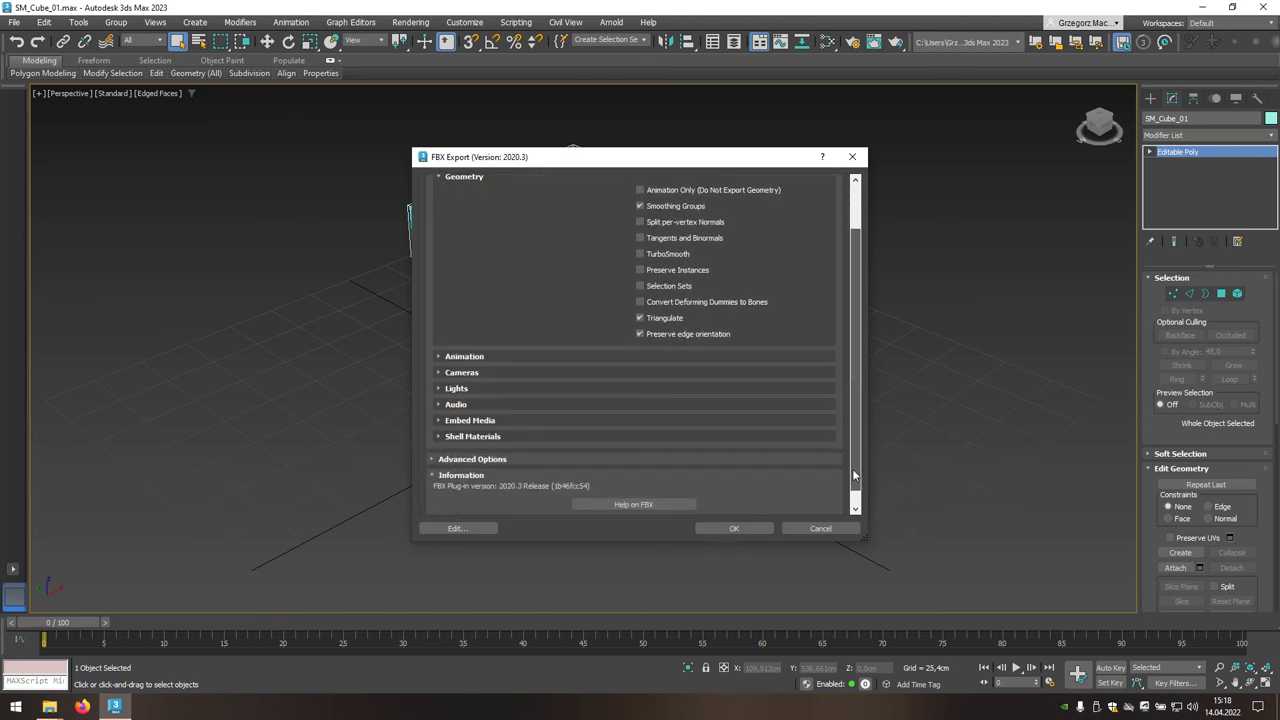
Under Advanced Options, turn off automatic units and convert scene units to Centimeters
{"action": "left_click", "coordinate": [476, 461]}
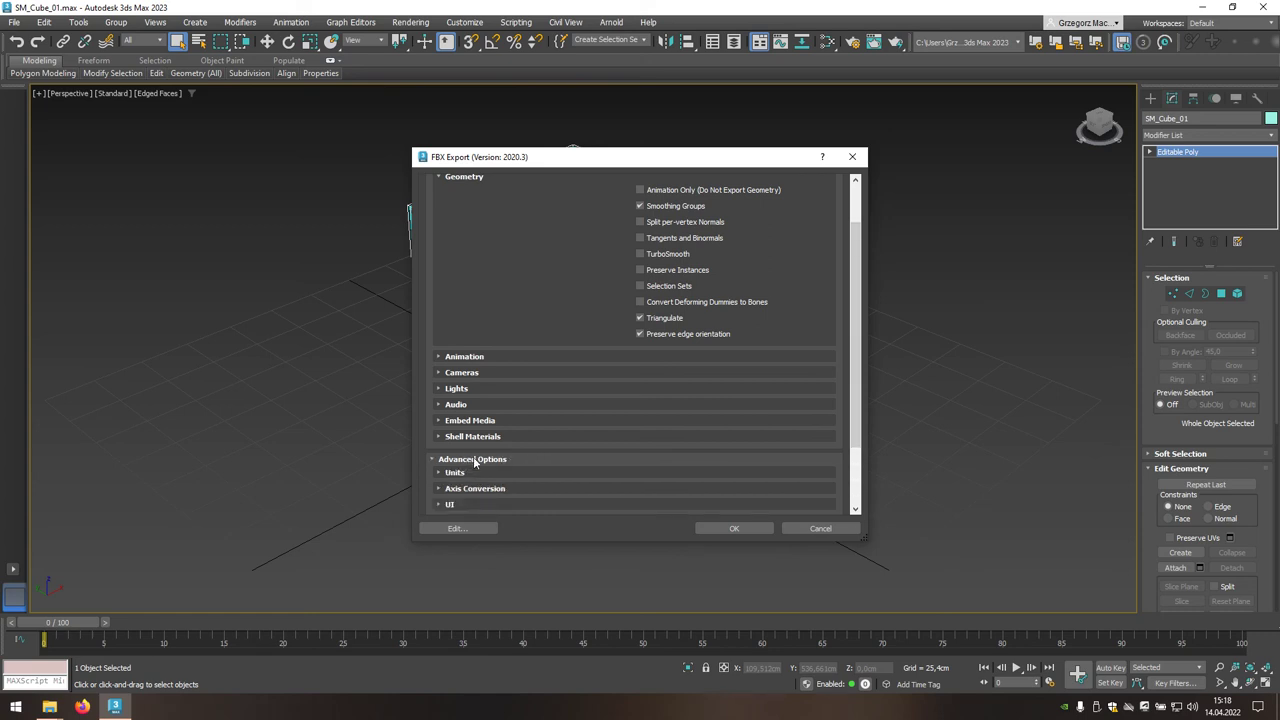
{"action": "left_click", "coordinate": [455, 473]}
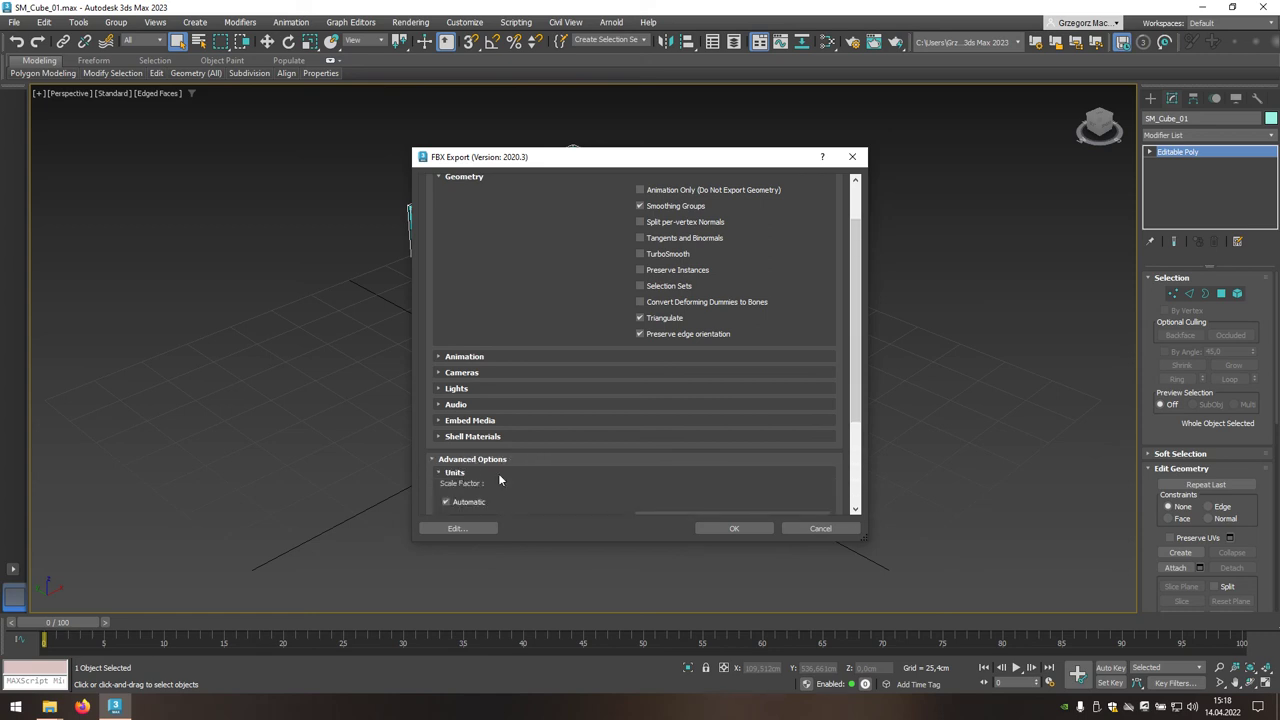
{"action": "scroll", "coordinate": [629, 420], "scroll_direction": "down", "scroll_amount": 2}
{"action": "scroll", "coordinate": [629, 420], "scroll_direction": "down", "scroll_amount": 2}
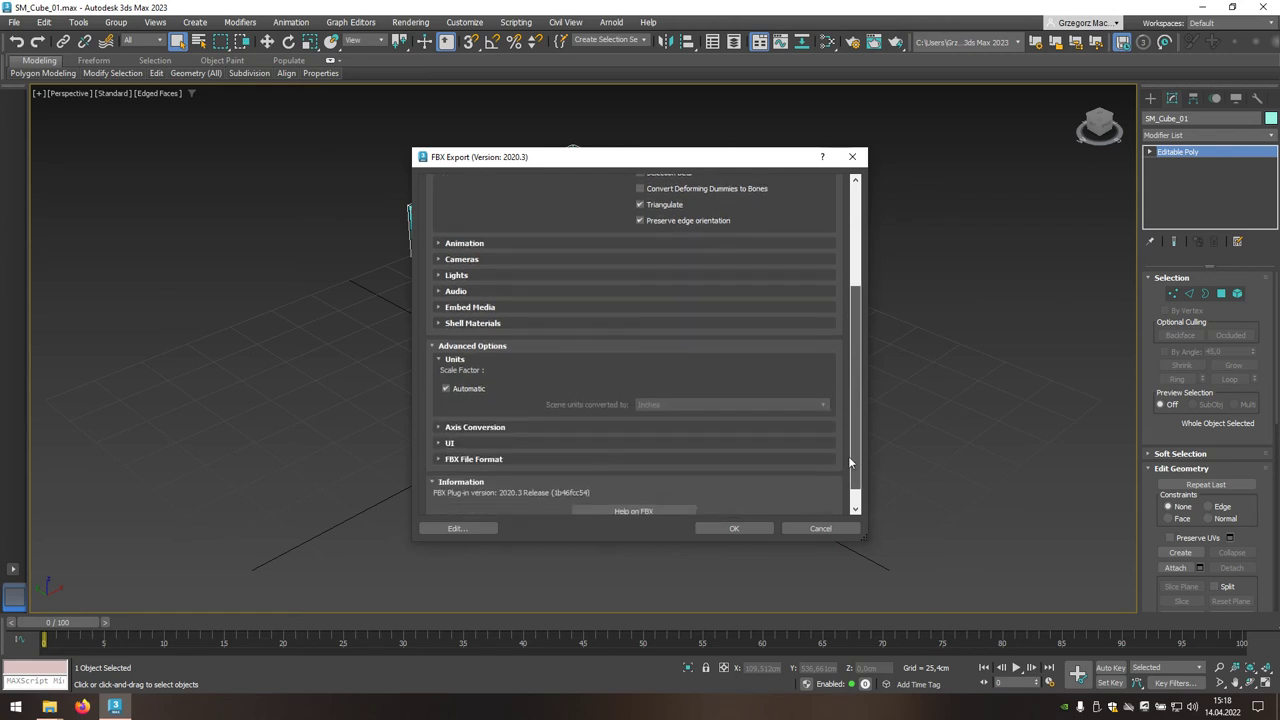
{"action": "left_click", "coordinate": [446, 388]}
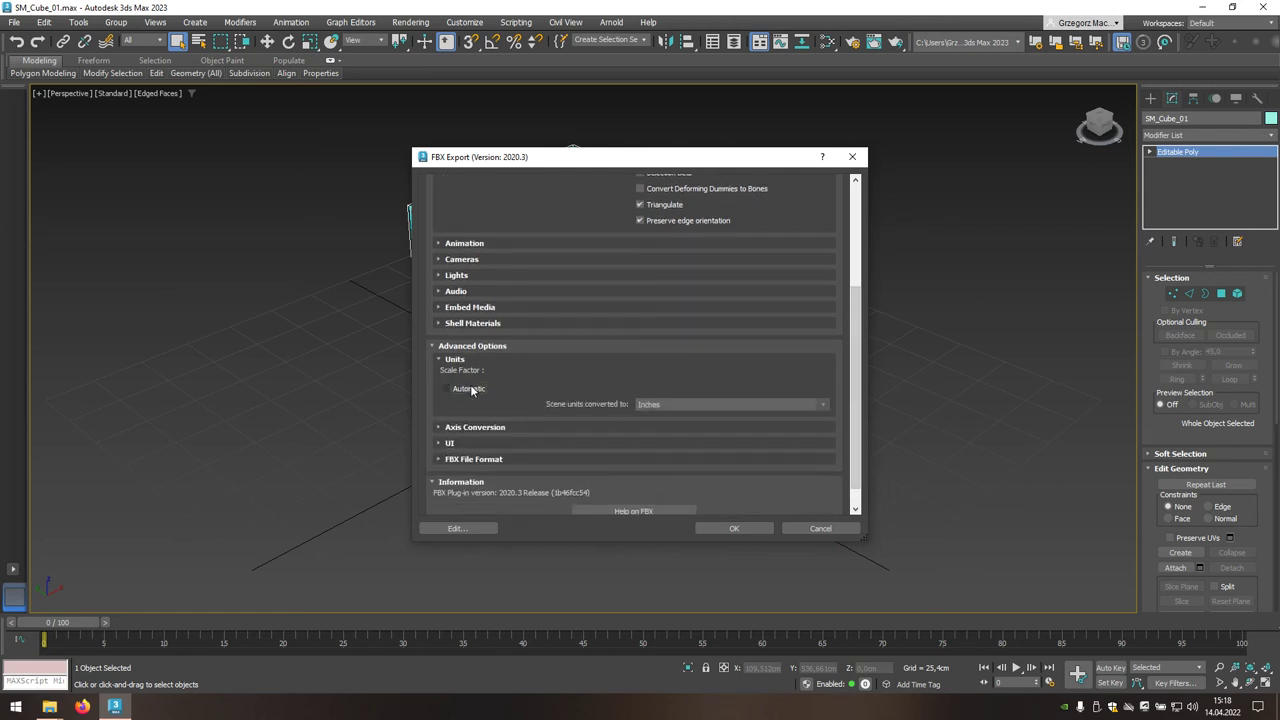
{"action": "left_click", "coordinate": [673, 404]}
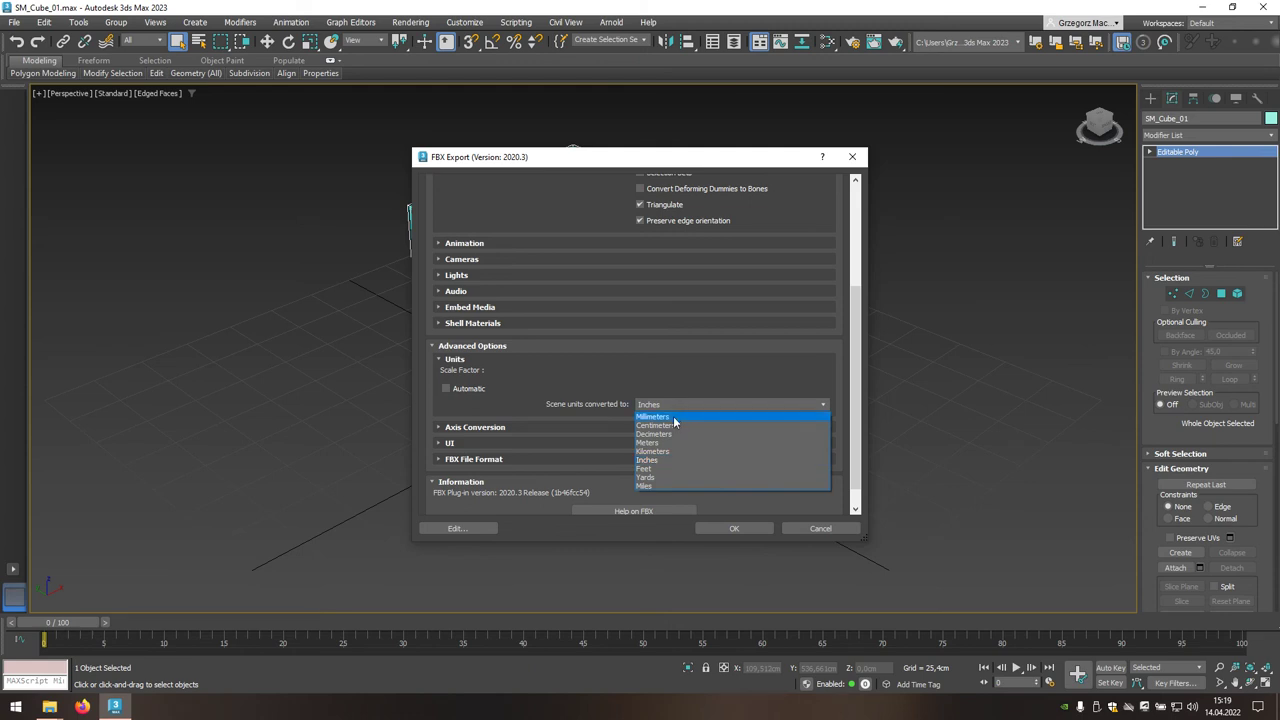
{"action": "left_click", "coordinate": [667, 427]}
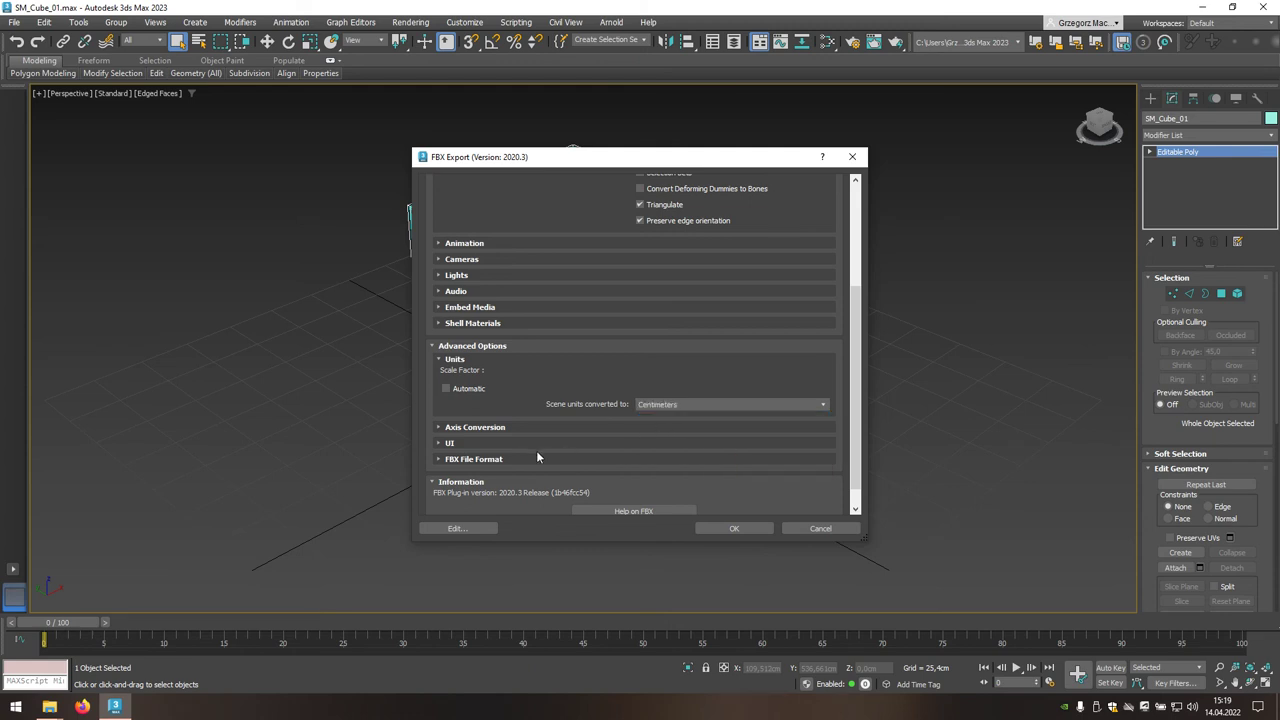
Set the FBX file version to FBX 2018 and run the export
{"action": "left_click", "coordinate": [493, 460]}
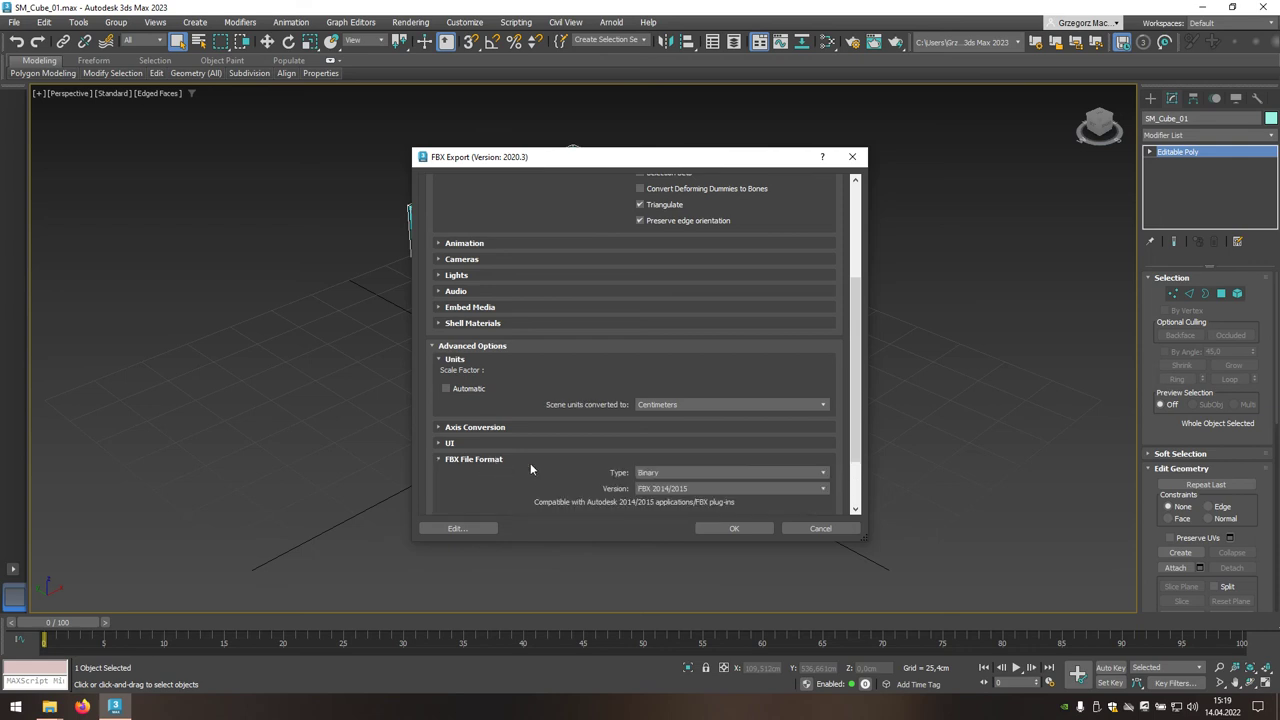
{"action": "left_click", "coordinate": [657, 489]}
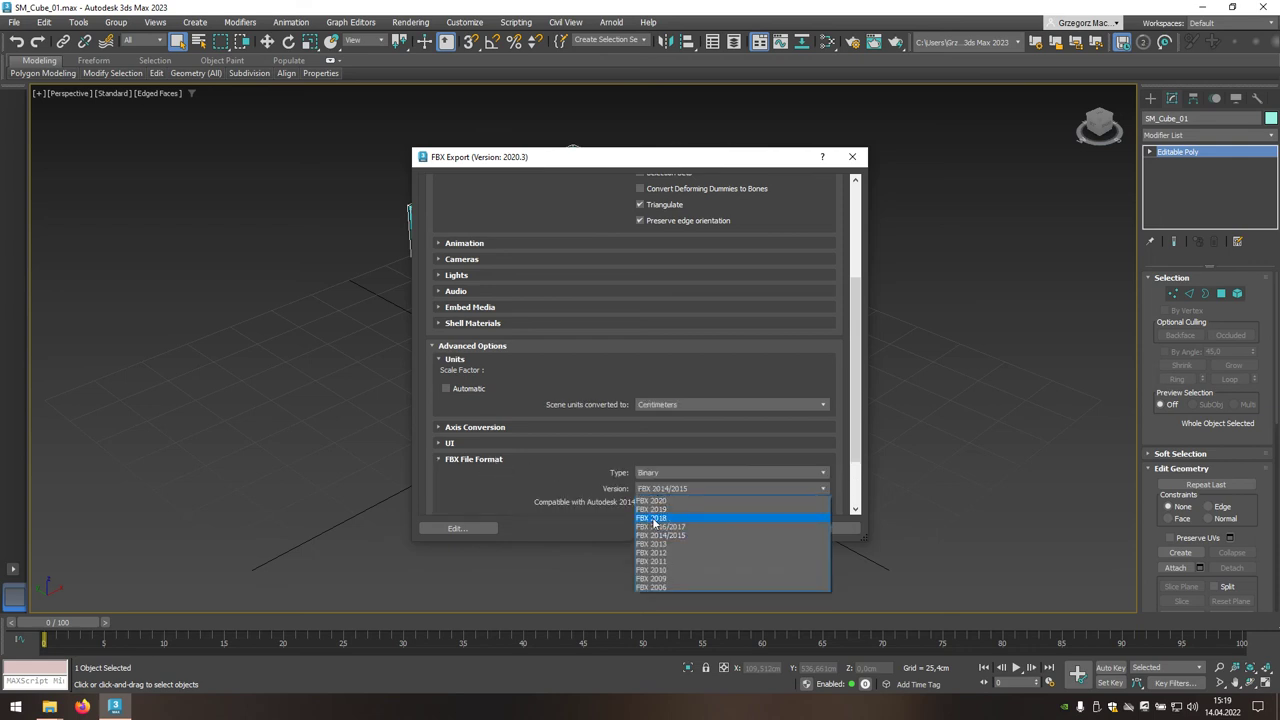
{"action": "left_click", "coordinate": [672, 519]}
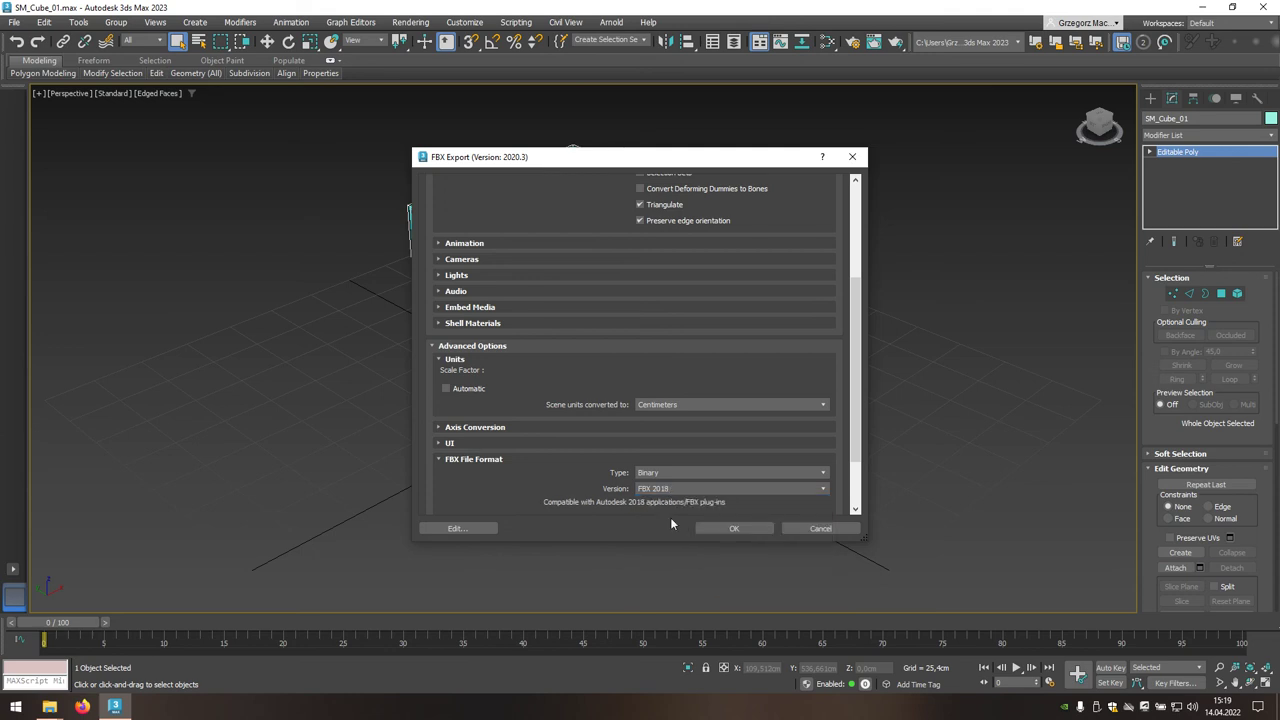
{"action": "left_click", "coordinate": [728, 531]}
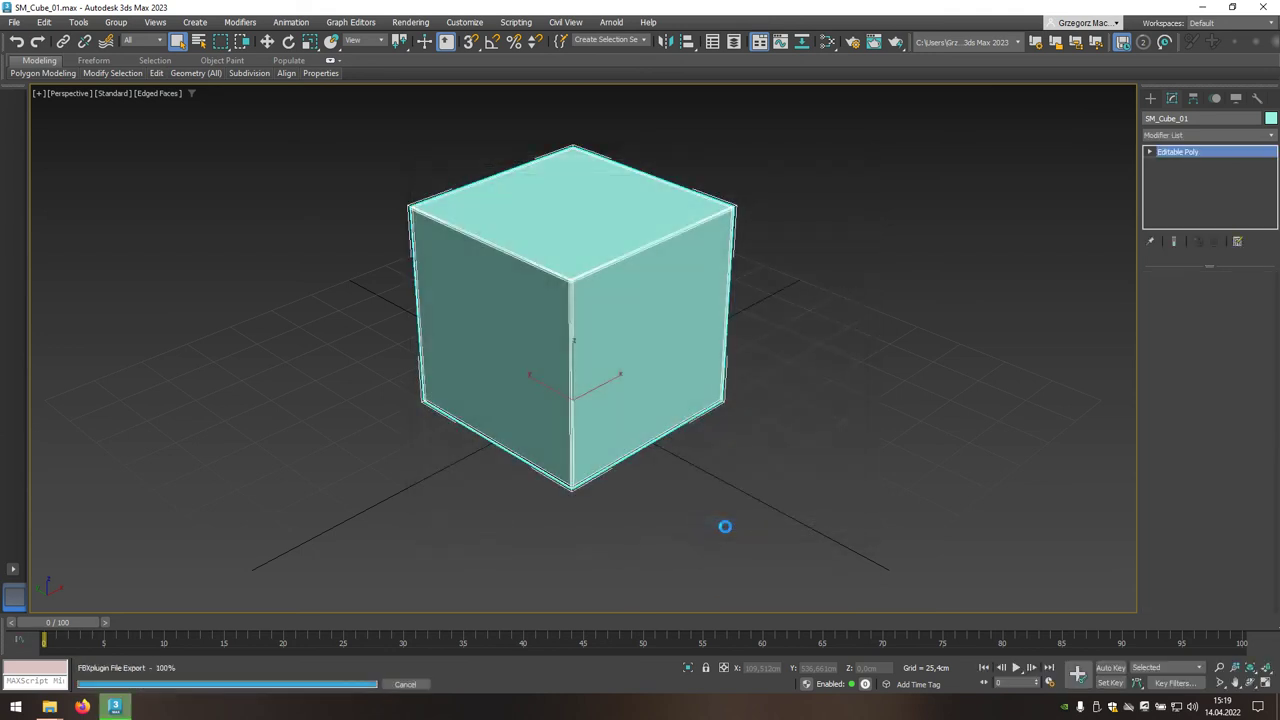
Deselect the cube, then create MyProject from the GAMES category's First Person template
{"action": "left_click", "coordinate": [735, 490]}
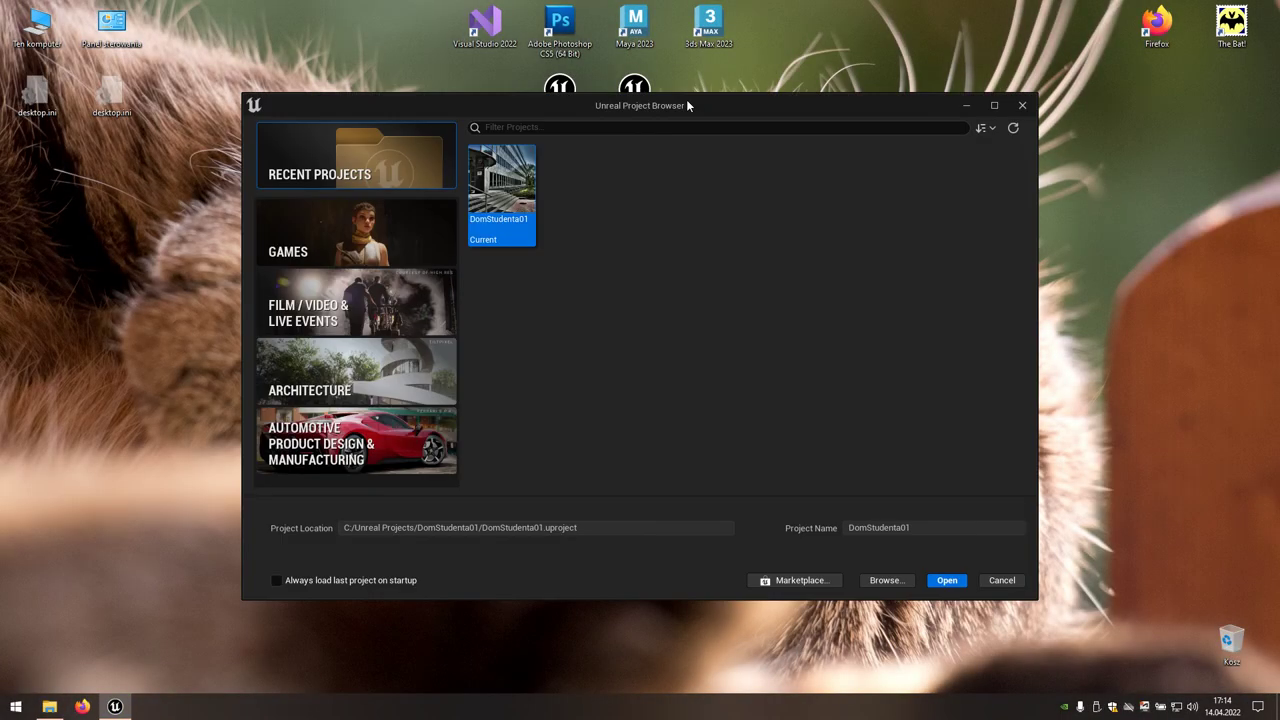
{"action": "left_click", "coordinate": [378, 240]}
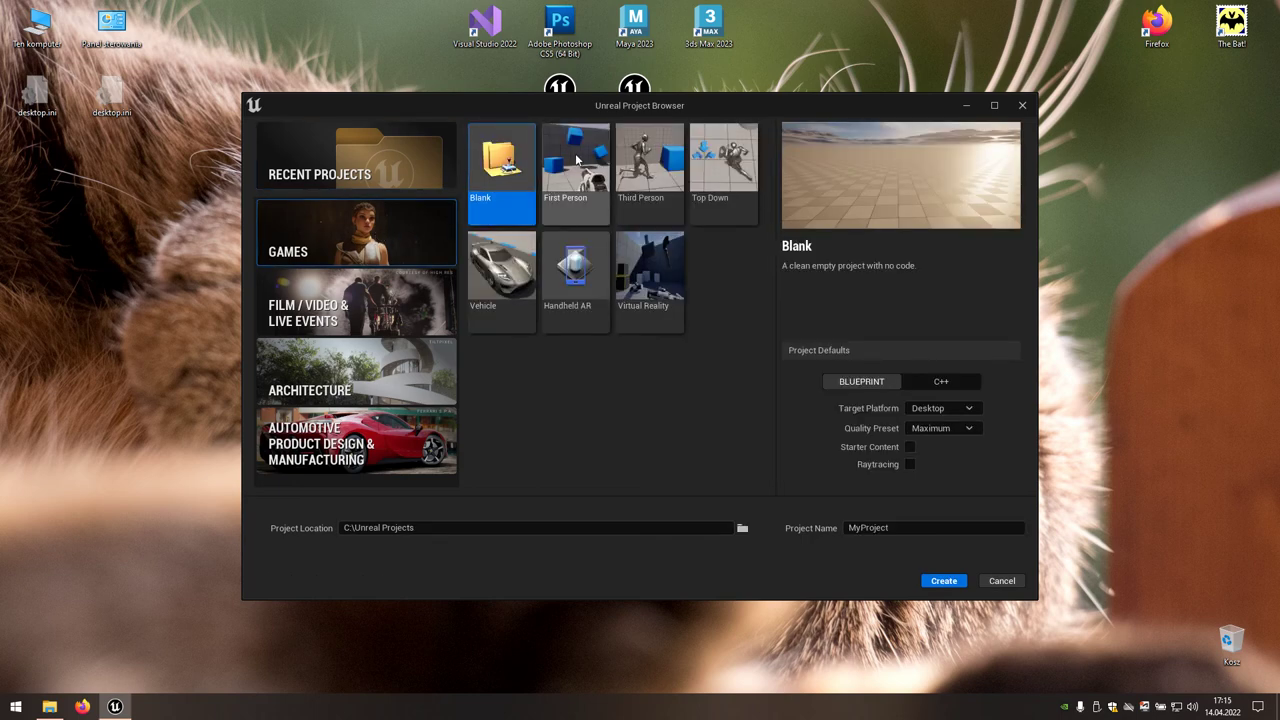
{"action": "left_click", "coordinate": [581, 178]}
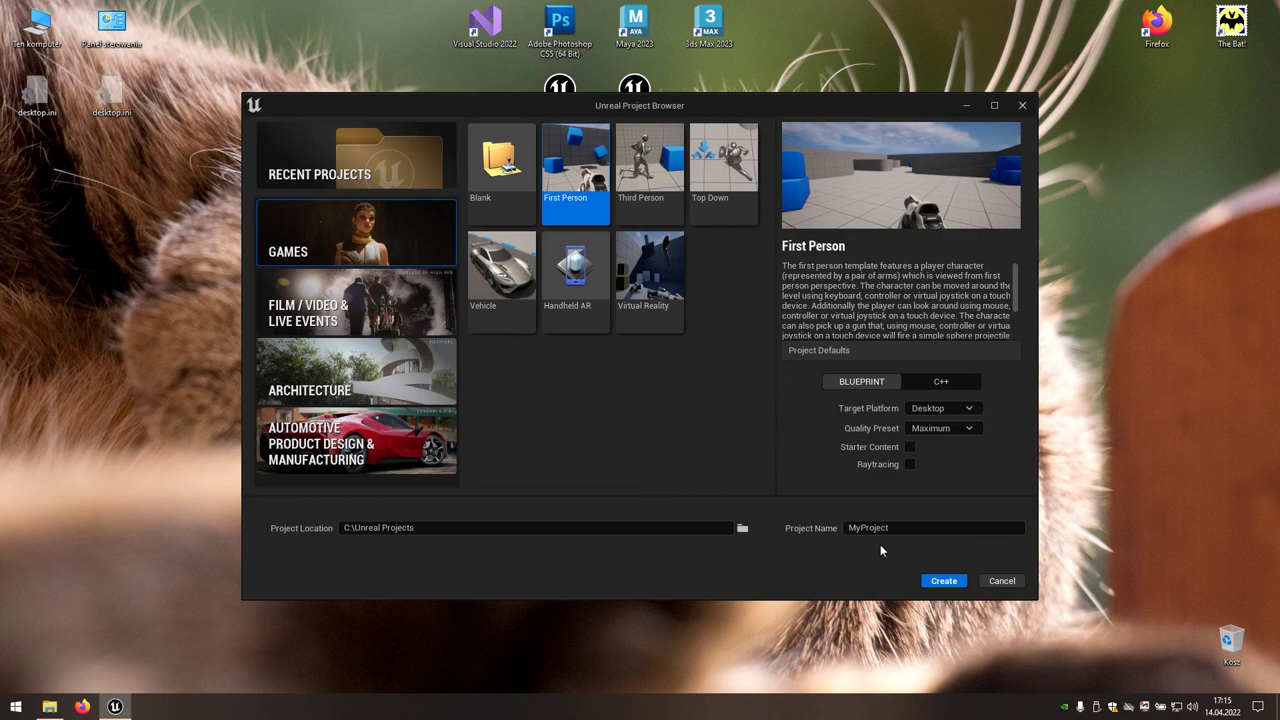
{"action": "left_click", "coordinate": [953, 582]}
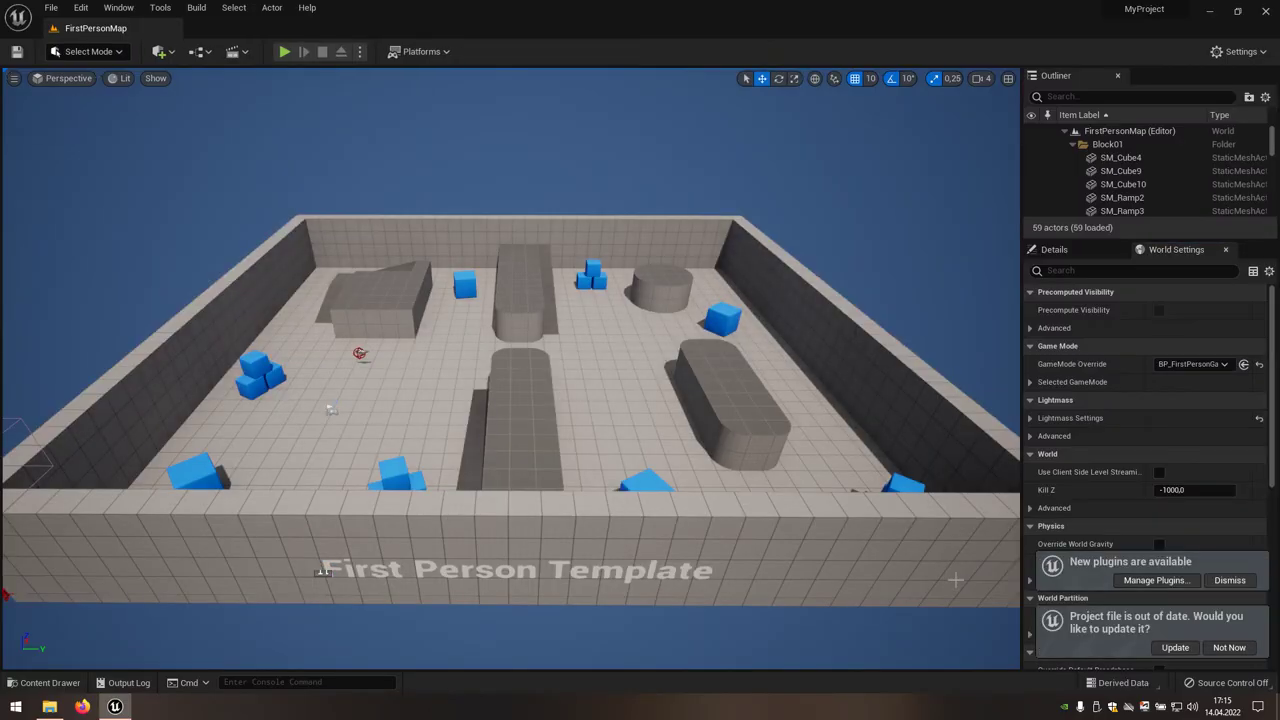
Dismiss the plugins notice, update the project file, and dock the Content Browser in the layout
{"action": "left_click", "coordinate": [1245, 586]}
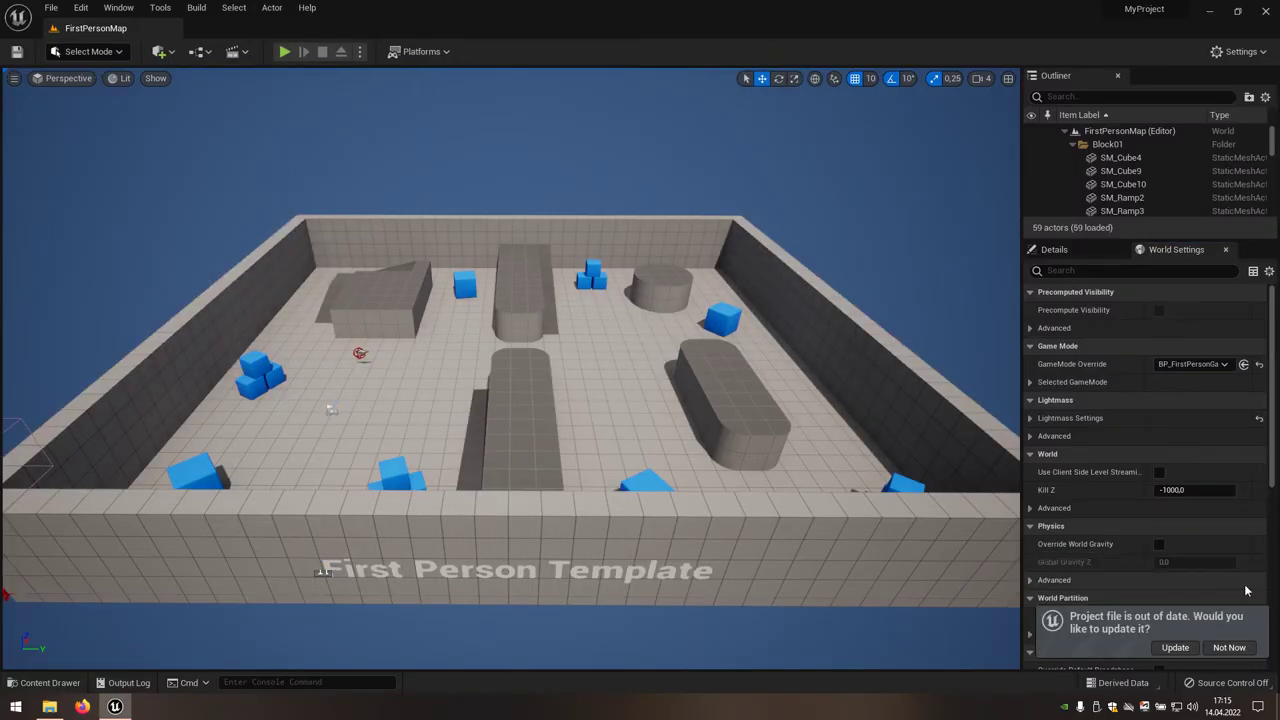
{"action": "left_click", "coordinate": [1176, 648]}
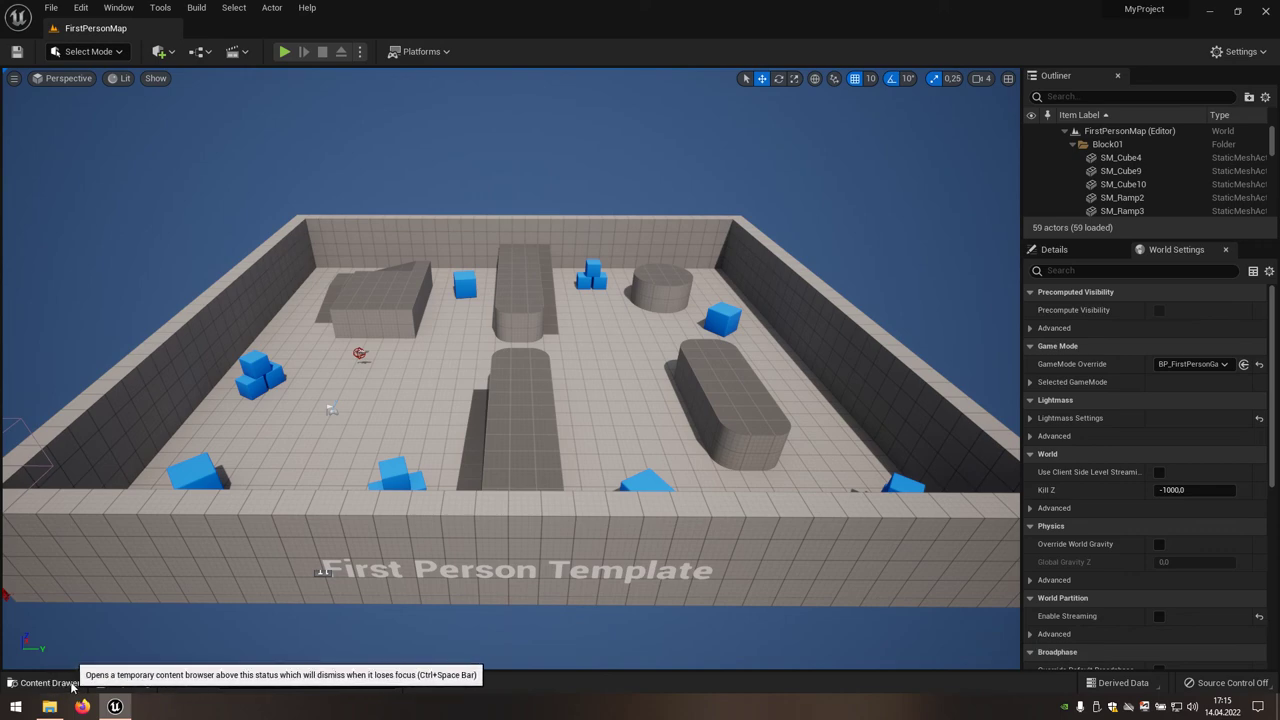
{"action": "left_click", "coordinate": [72, 688]}
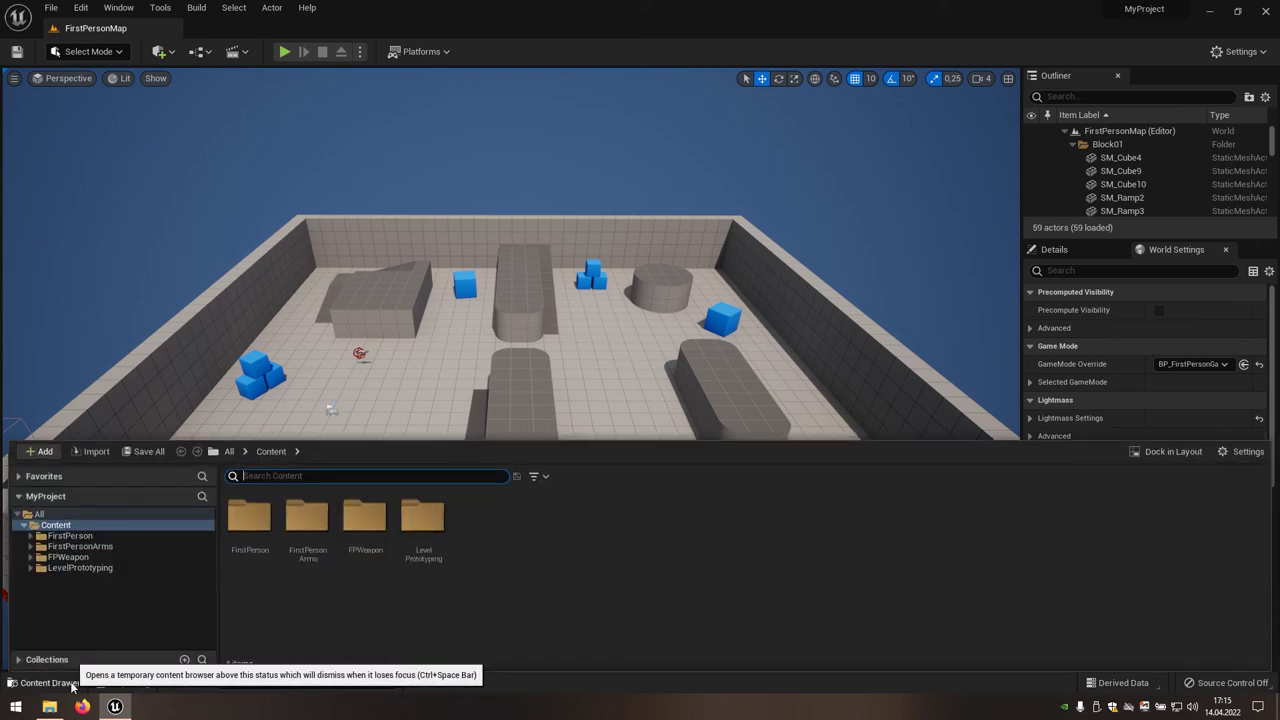
{"action": "left_click", "coordinate": [1166, 456]}
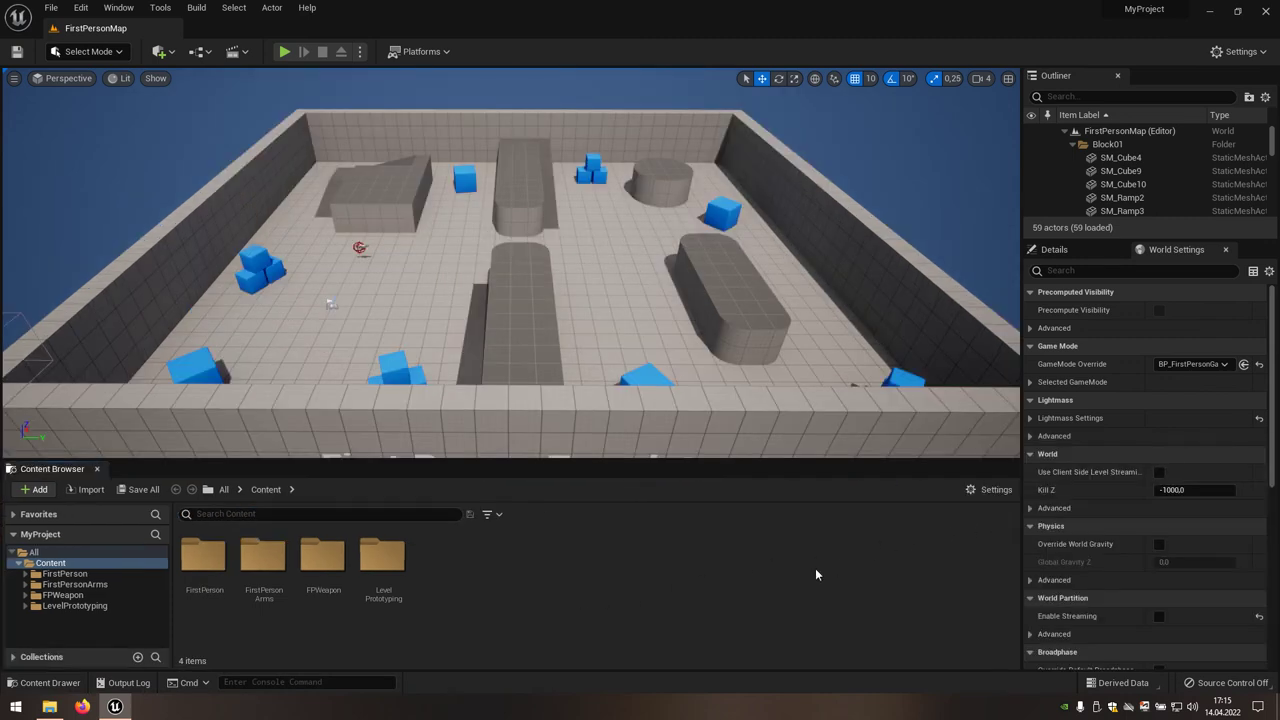
Create a new folder named SM_Cube_01 under Content and open it
{"action": "right_click", "coordinate": [515, 570]}
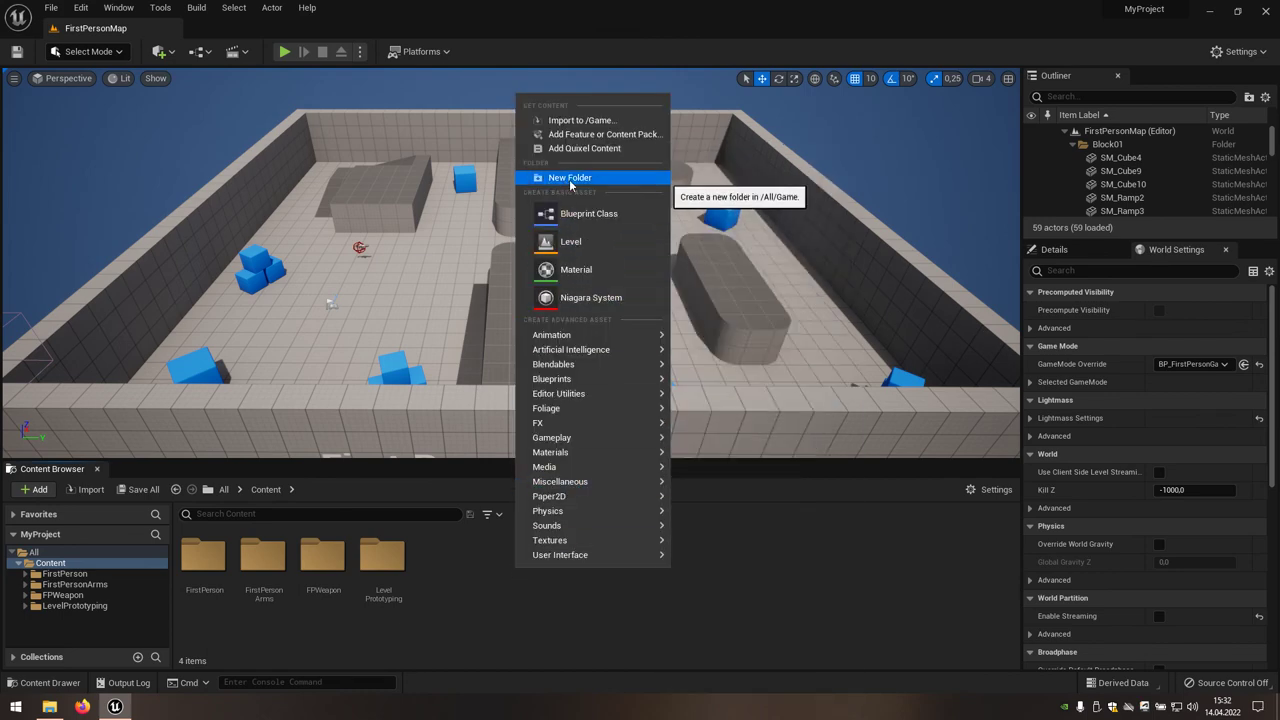
{"action": "left_click", "coordinate": [601, 178]}
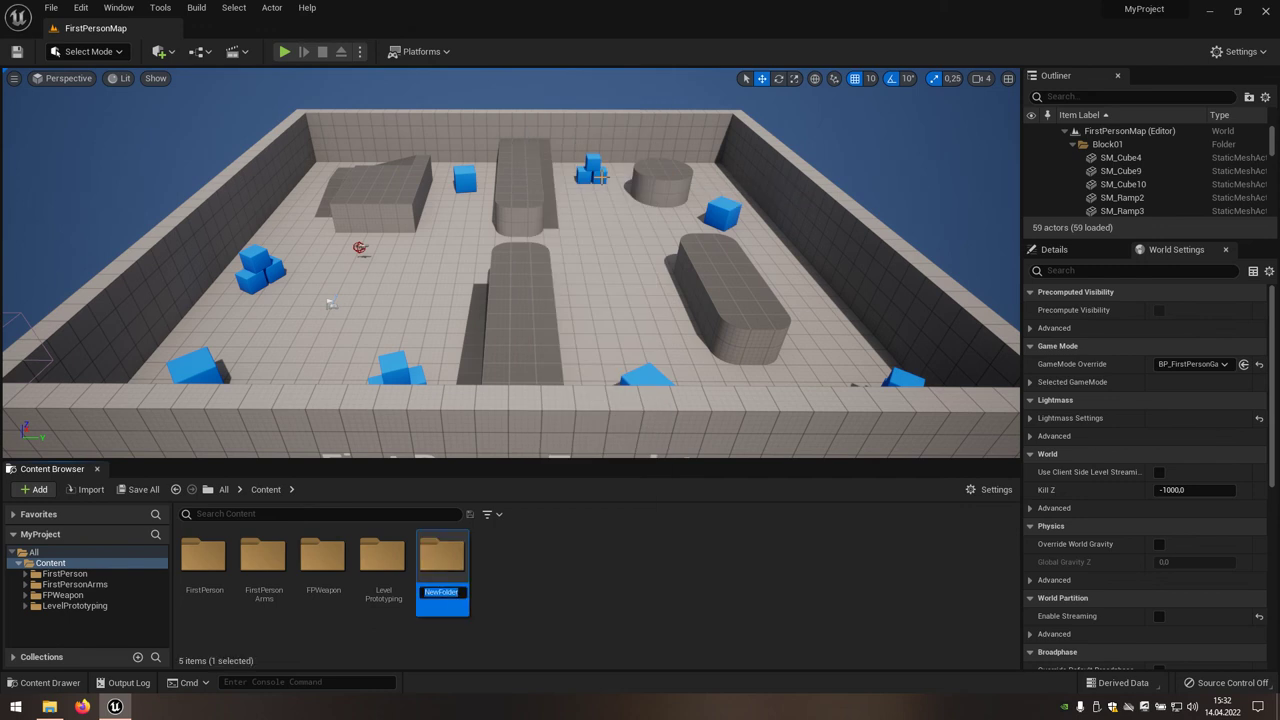
{"action": "type", "text": "SM_Cube"}
{"action": "type", "text": "_01"}
{"action": "key", "text": "Return"}
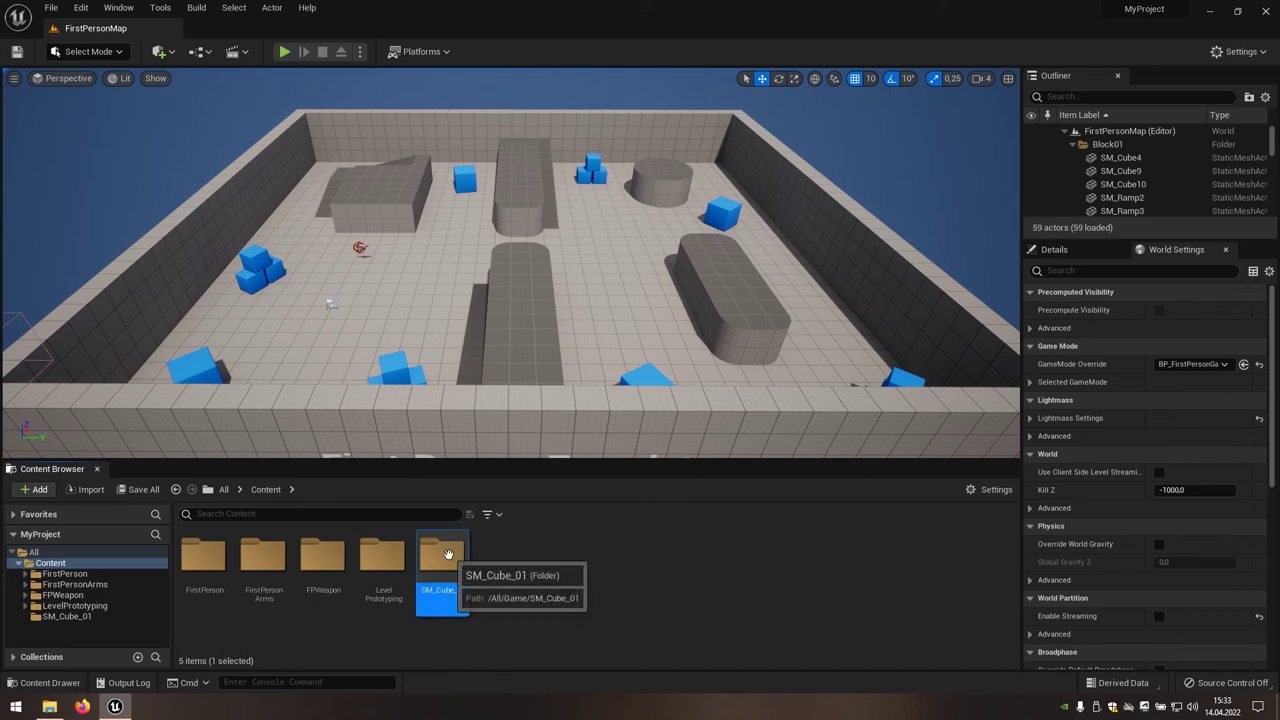
{"action": "double_click", "coordinate": [448, 554]}
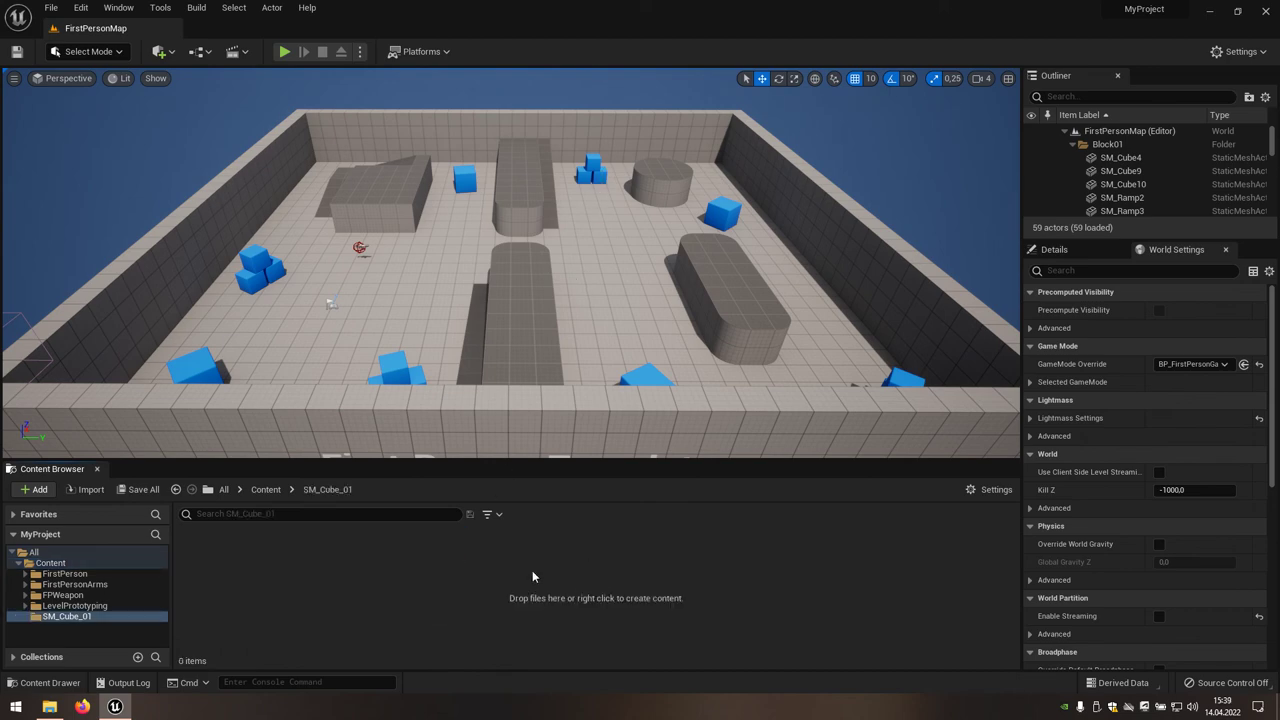
Drag SM_Cube_01.fbx from File Explorer into Unreal's SM_Cube_01 folder, then minimize Explorer
{"action": "left_click", "coordinate": [51, 708]}
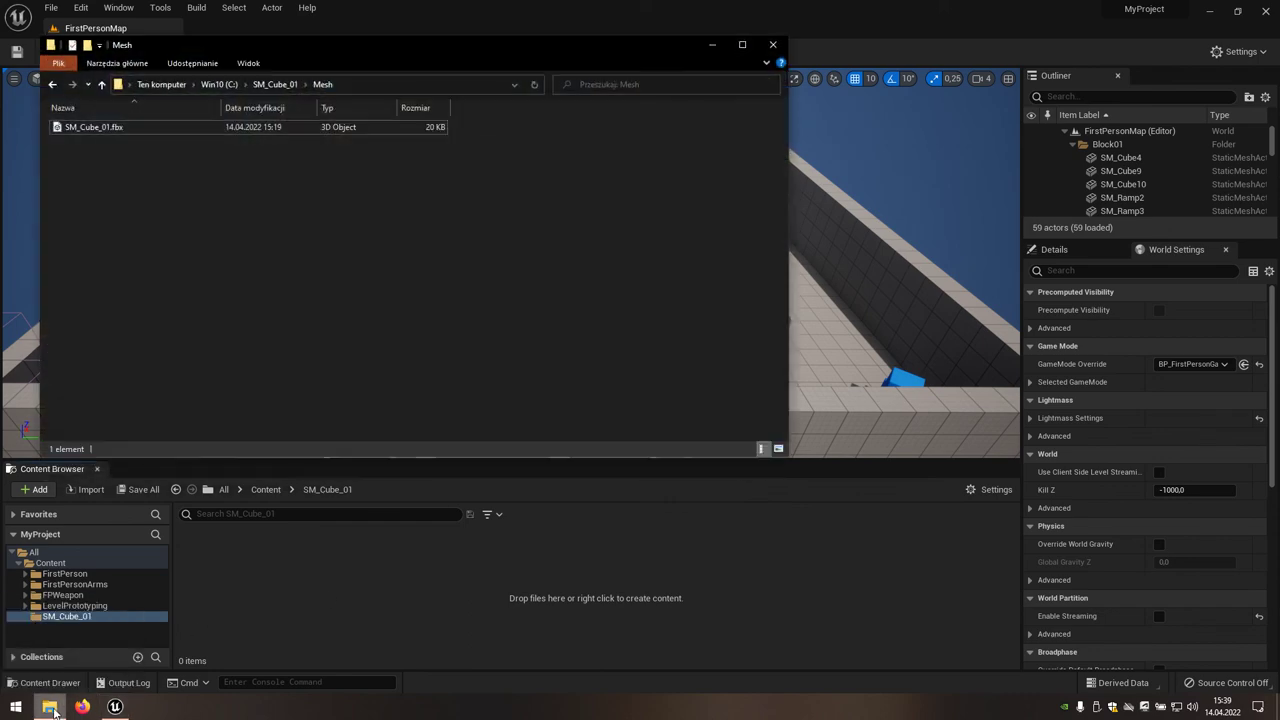
{"action": "left_click", "coordinate": [90, 128]}
{"action": "mouse_move", "coordinate": [90, 128]}
{"action": "left_mouse_down"}
{"action": "mouse_move", "coordinate": [484, 597]}
{"action": "mouse_move", "coordinate": [456, 587]}
{"action": "left_mouse_up"}
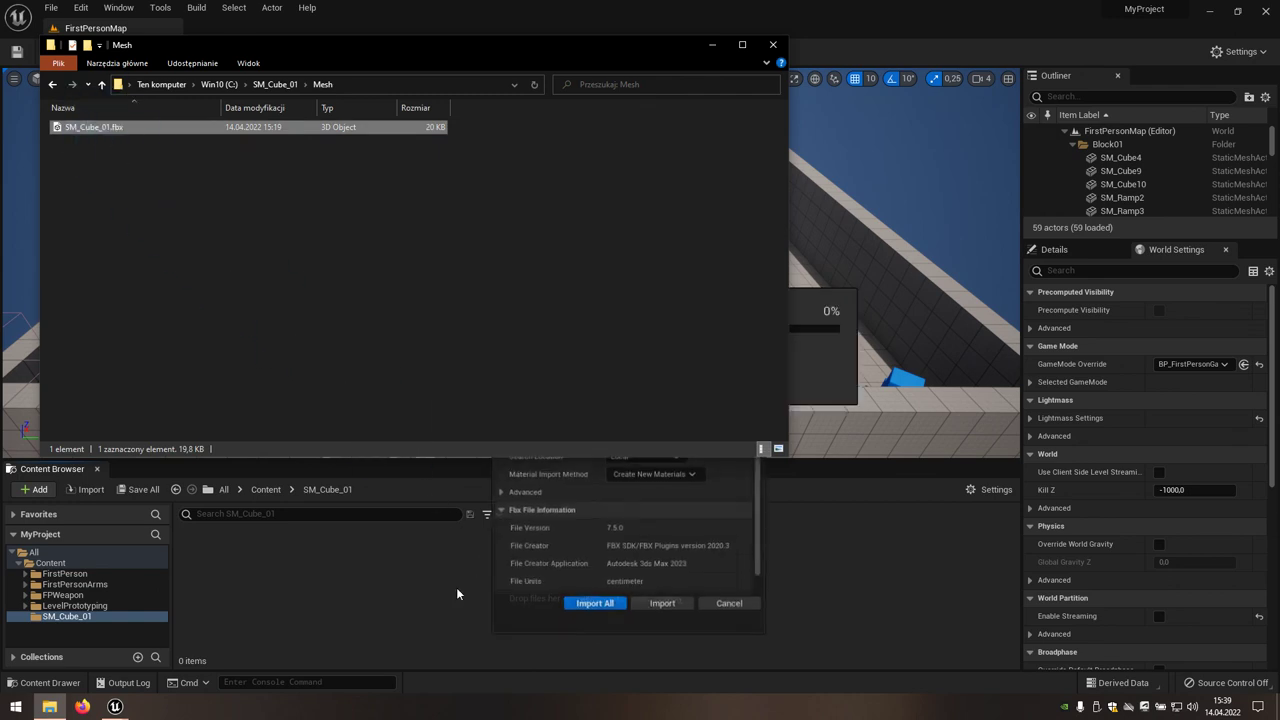
{"action": "left_click", "coordinate": [712, 44]}
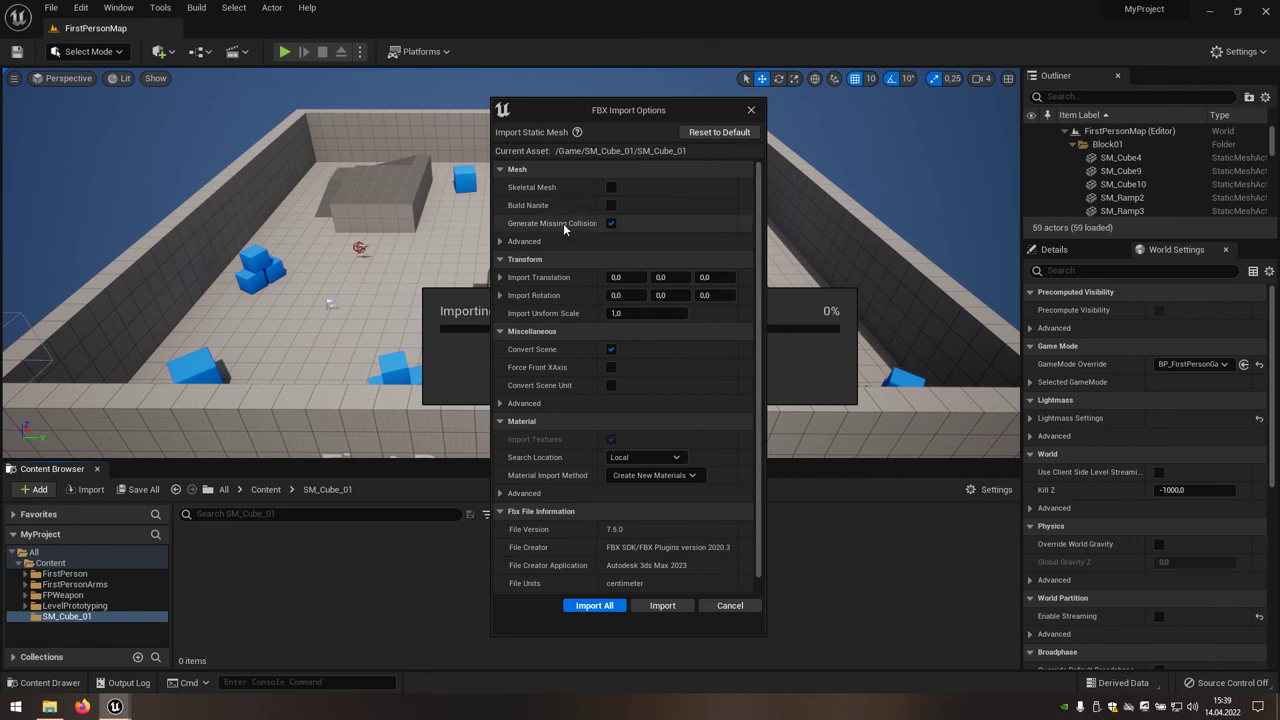
Import SM_Cube_01 with Generate Missing Collision and Generate Lightmap UVs both turned off
{"action": "left_click", "coordinate": [611, 224]}
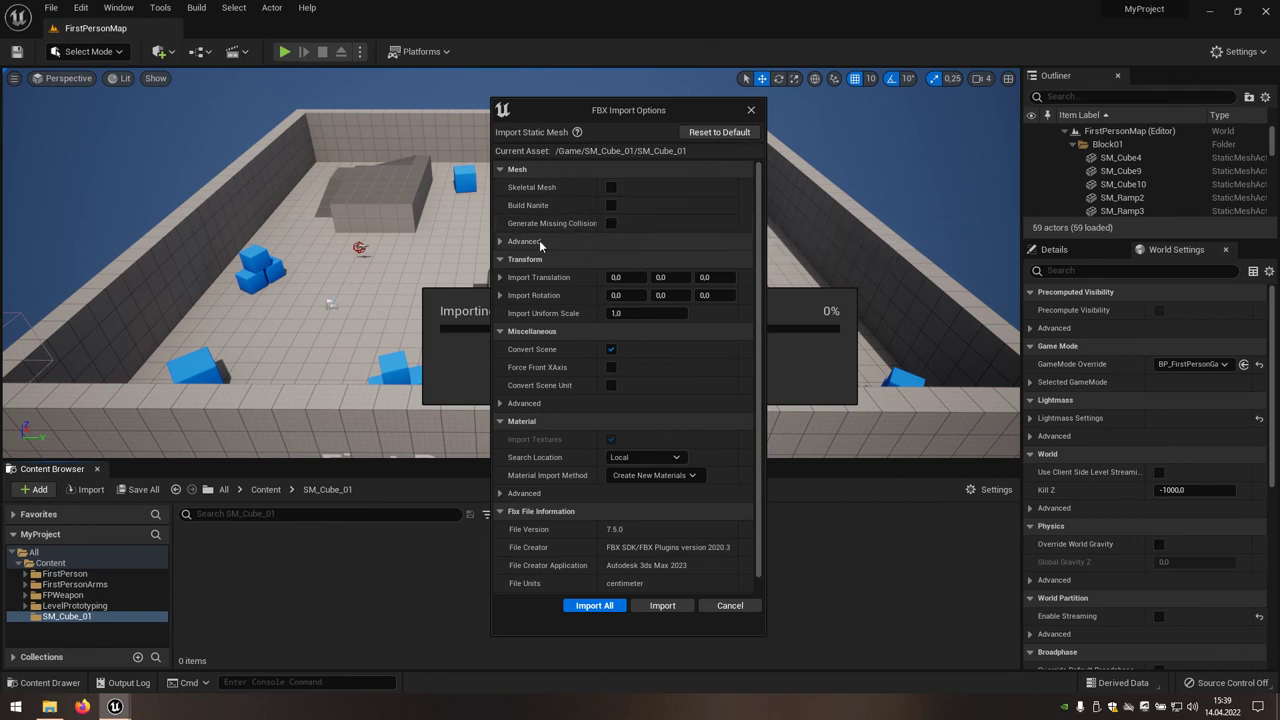
{"action": "left_click", "coordinate": [501, 245]}
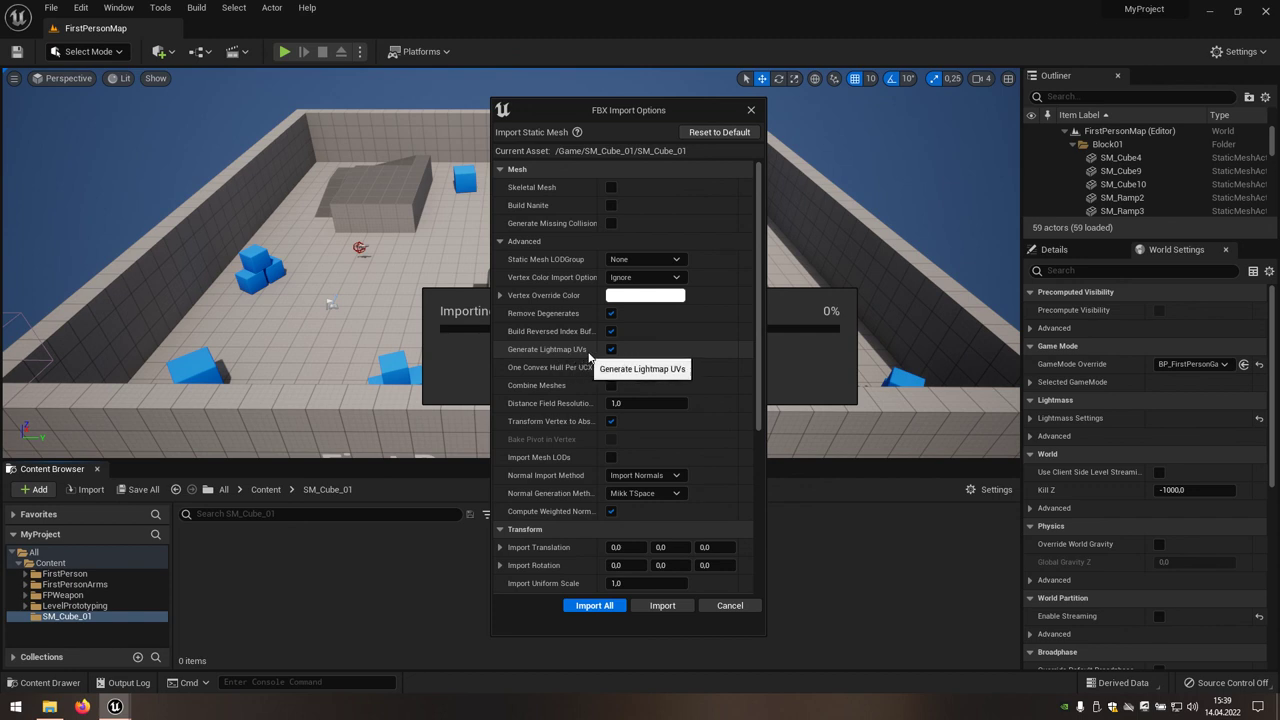
{"action": "left_click", "coordinate": [611, 350]}
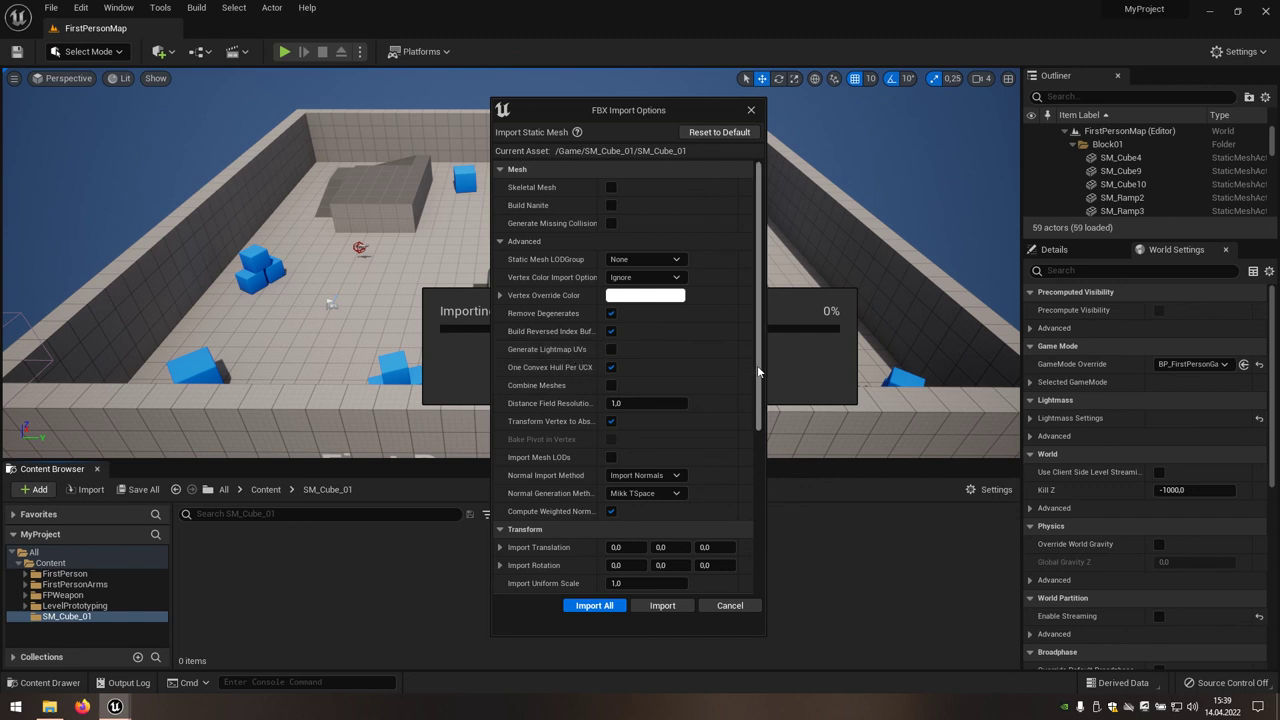
{"action": "left_click_drag", "start_coordinate": [757, 365], "coordinate": [761, 492]}
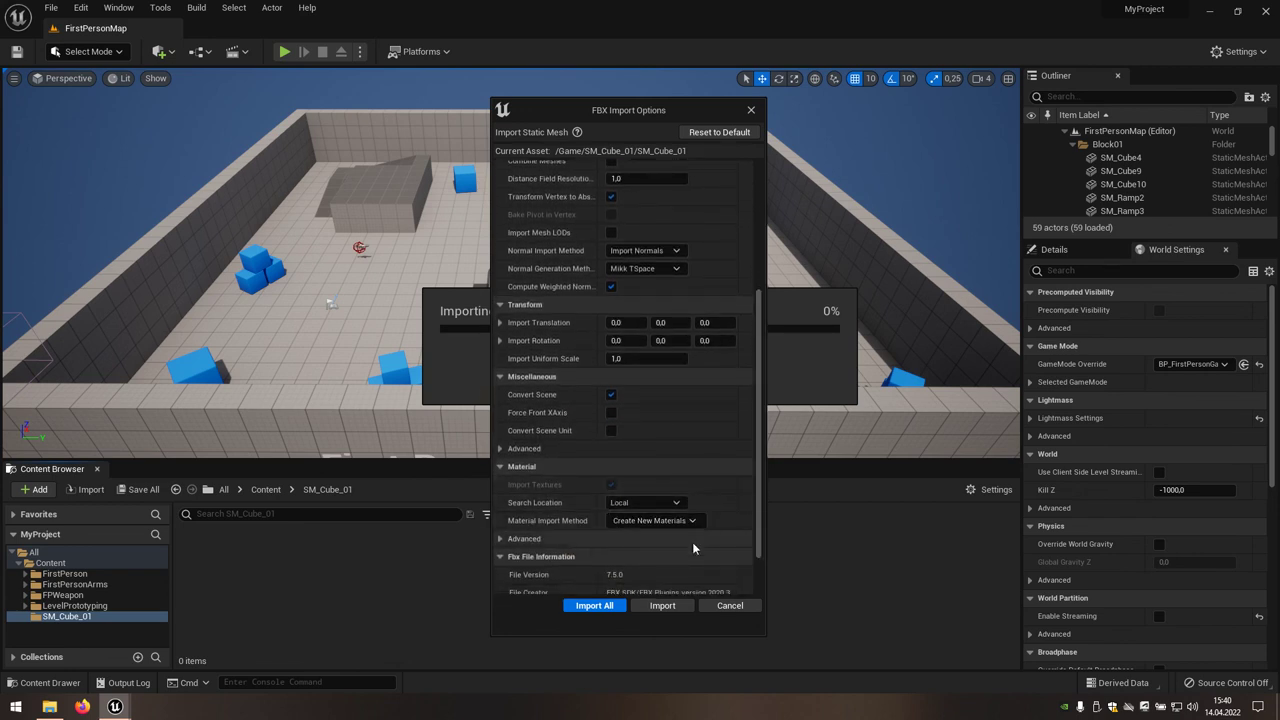
{"action": "left_click", "coordinate": [656, 607]}
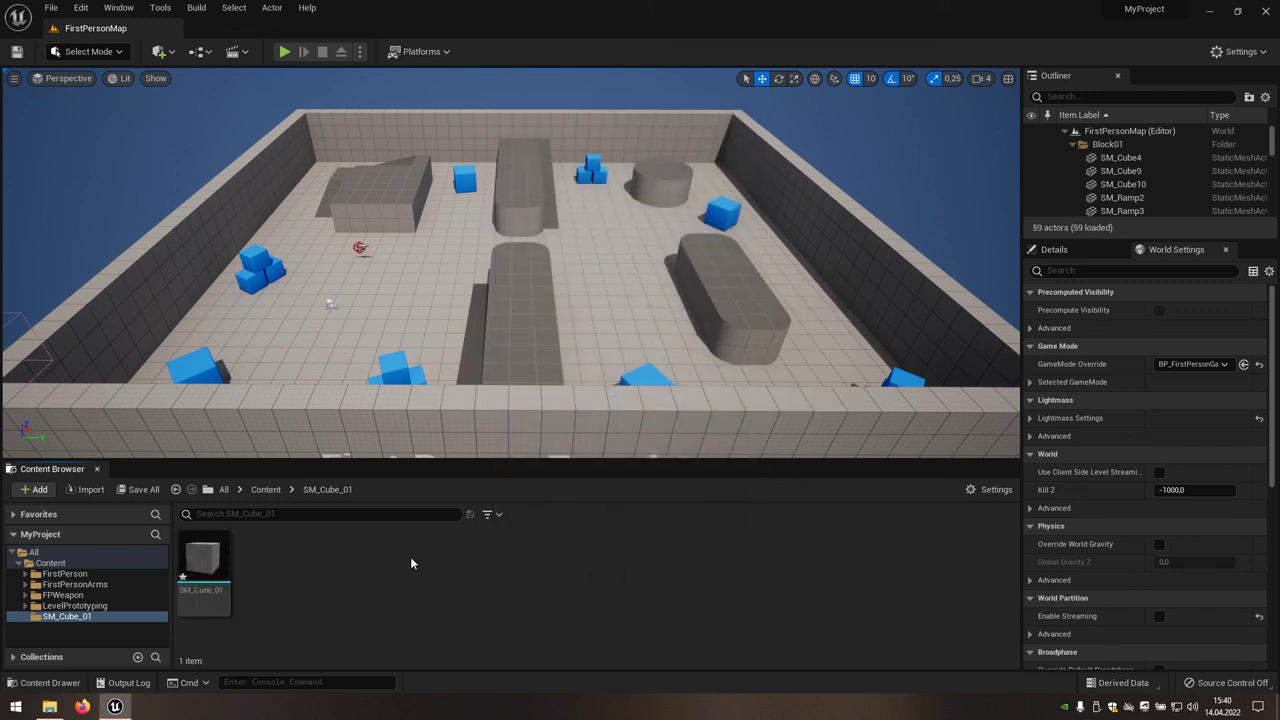
Open SM_Cube_01 in the Static Mesh Editor and orbit the view to inspect the cube
{"action": "double_click", "coordinate": [212, 557]}
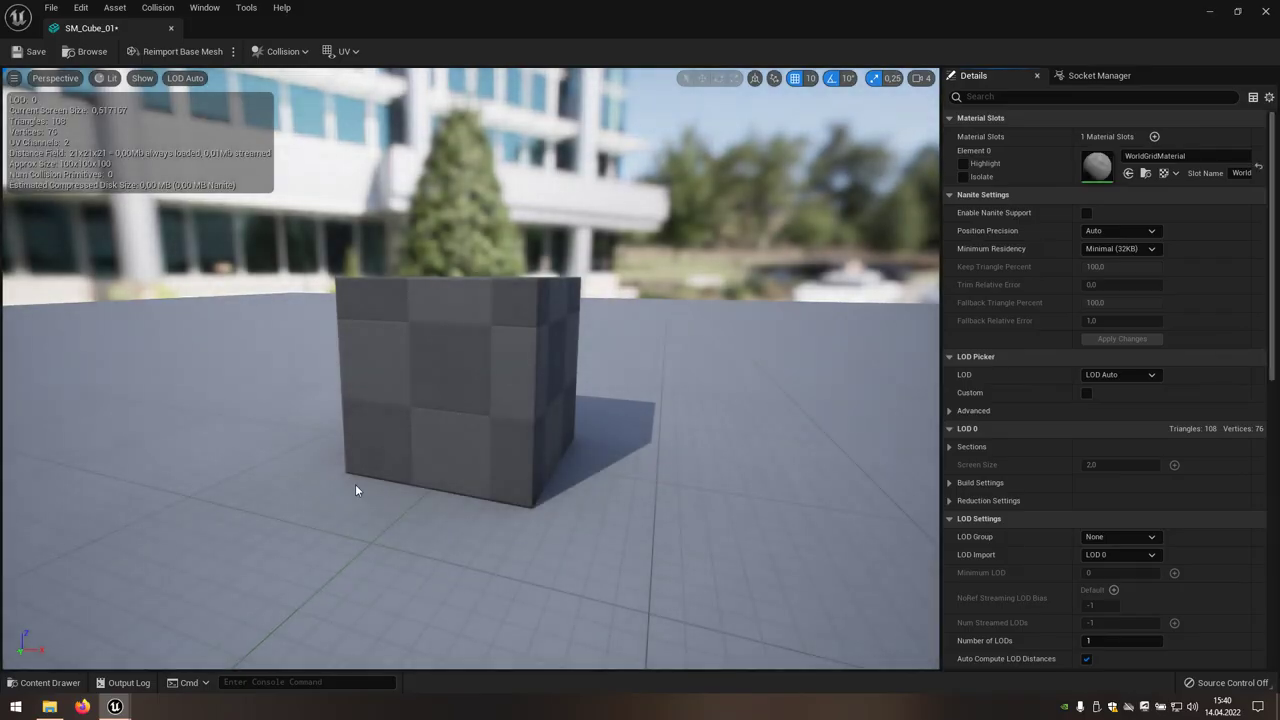
{"action": "mouse_move", "coordinate": [432, 433]}
{"action": "left_mouse_down"}
{"action": "mouse_move", "coordinate": [400, 433]}
{"action": "mouse_move", "coordinate": [470, 418]}
{"action": "left_mouse_up"}
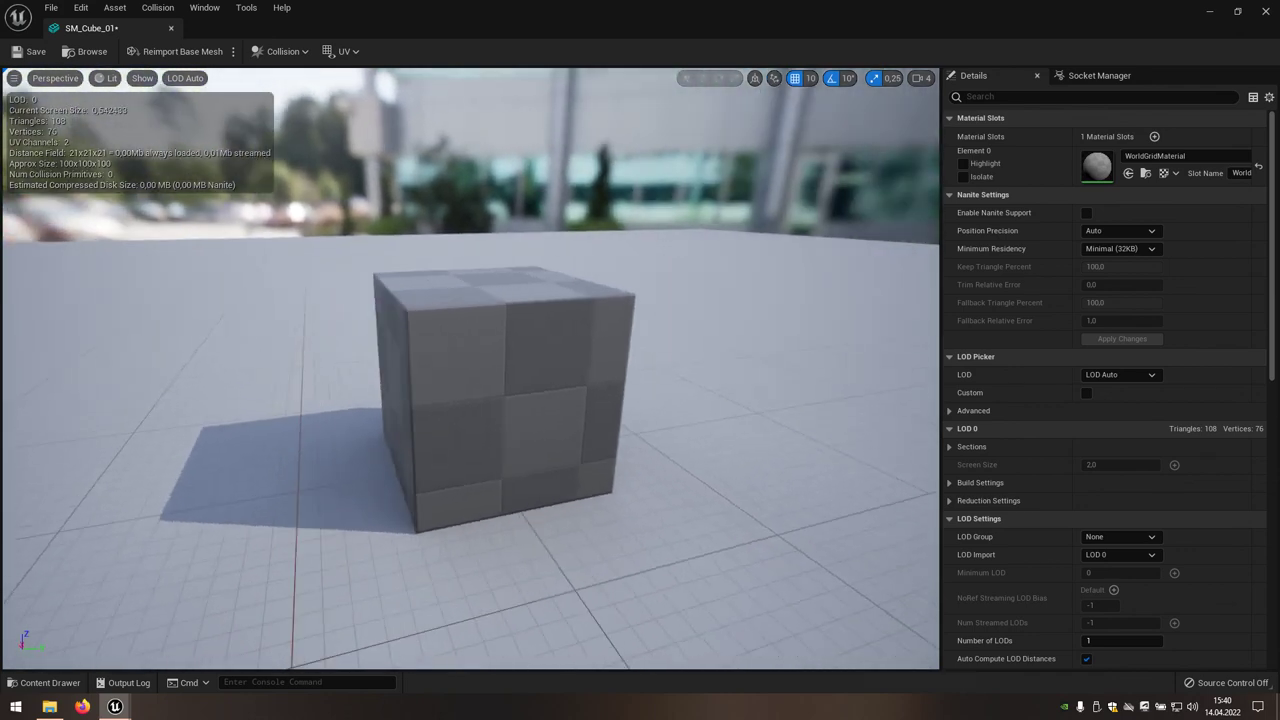